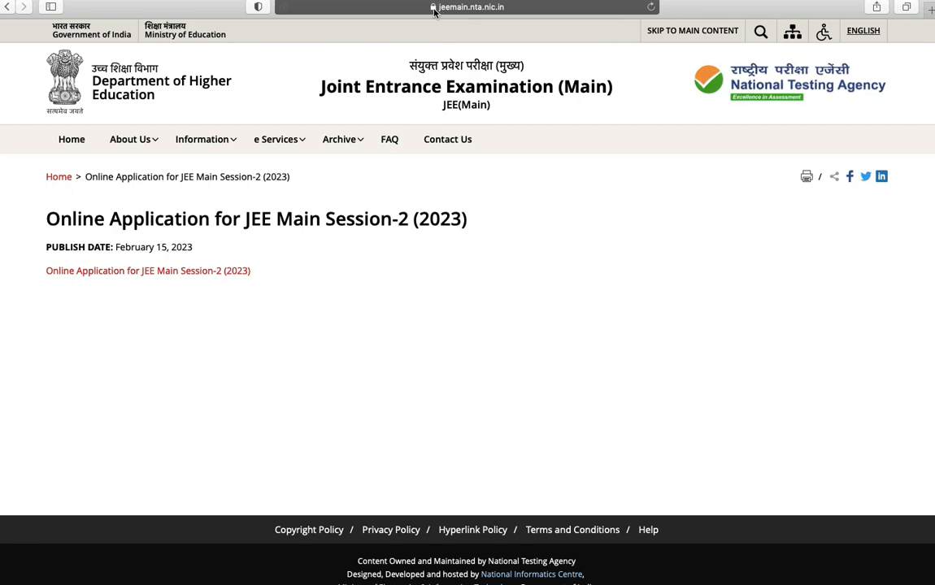
Open the 'Online Application for JEE Main Session-2 (2023)' portal in a new tab, accepting the redirect notice.
{"action": "left_click", "coordinate": [433, 7]}
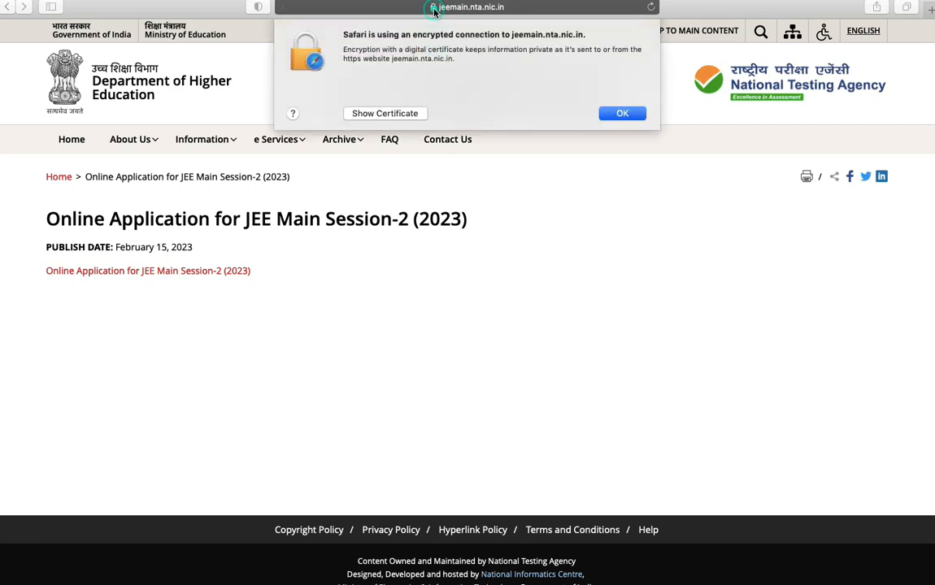
{"action": "left_click", "coordinate": [631, 115]}
{"action": "left_click", "coordinate": [216, 277]}
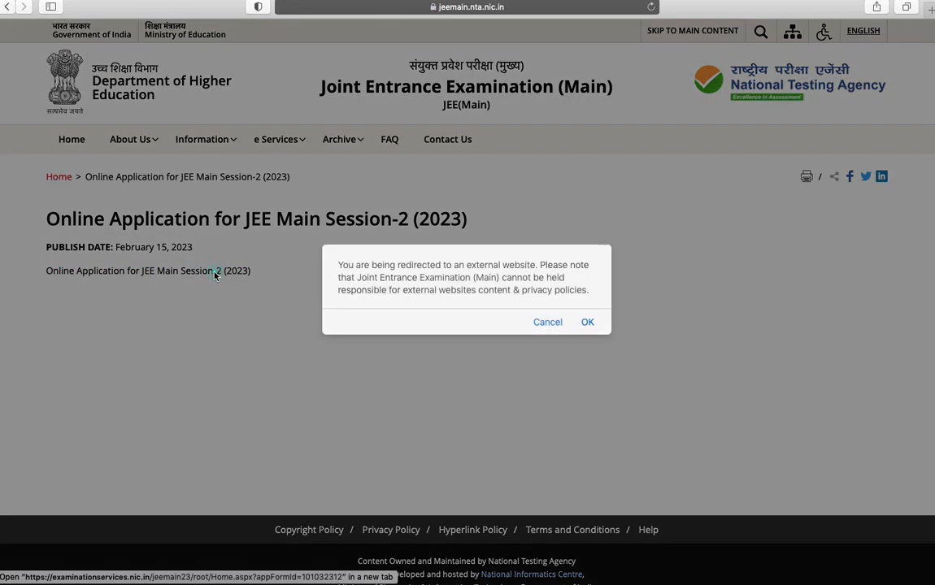
{"action": "left_click", "coordinate": [586, 324]}
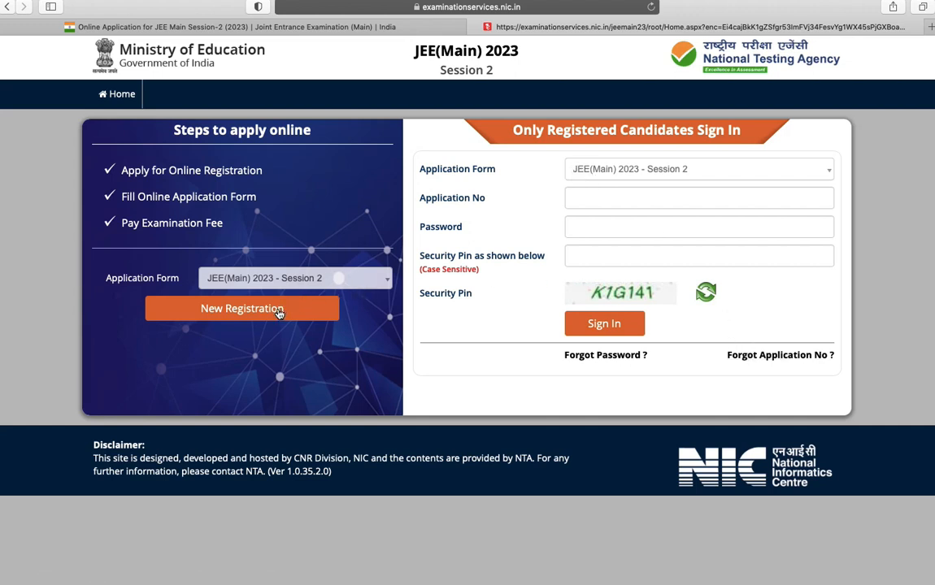
Start a New Registration, read the instructions, accept the declaration and proceed to the form.
{"action": "left_click", "coordinate": [277, 308]}
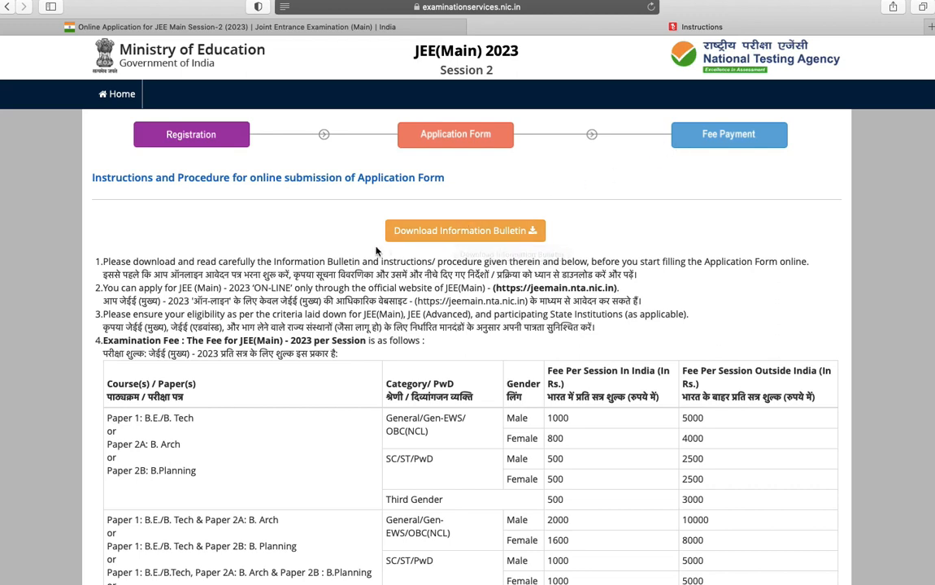
{"action": "scroll", "coordinate": [376, 251], "scroll_direction": "down", "scroll_amount": 15}
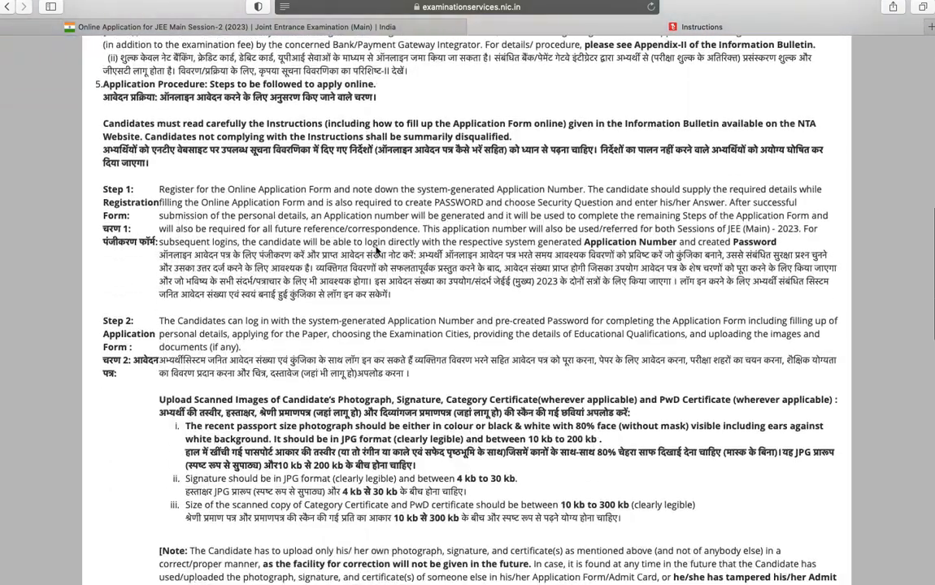
{"action": "scroll", "coordinate": [376, 252], "scroll_direction": "down", "scroll_amount": 15}
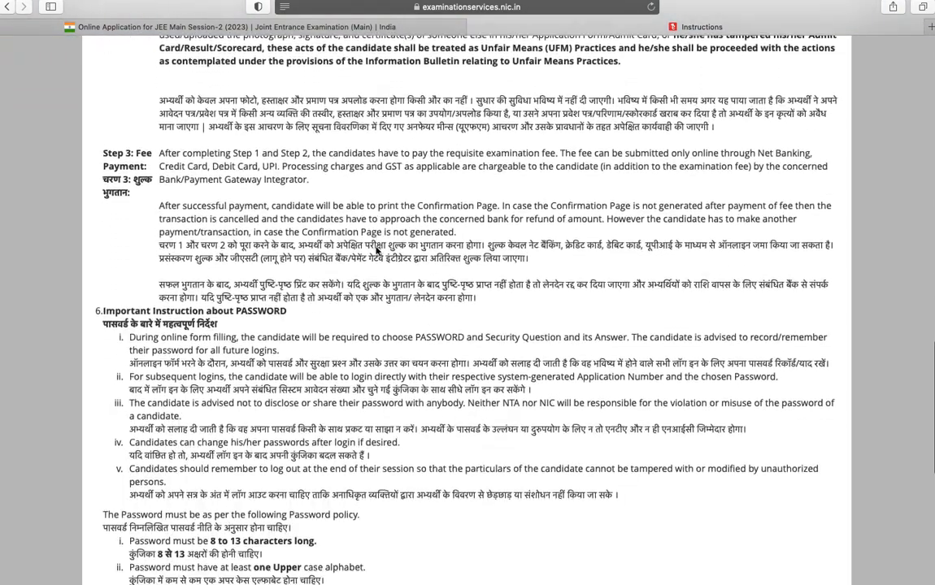
{"action": "scroll", "coordinate": [377, 252], "scroll_direction": "down", "scroll_amount": 5}
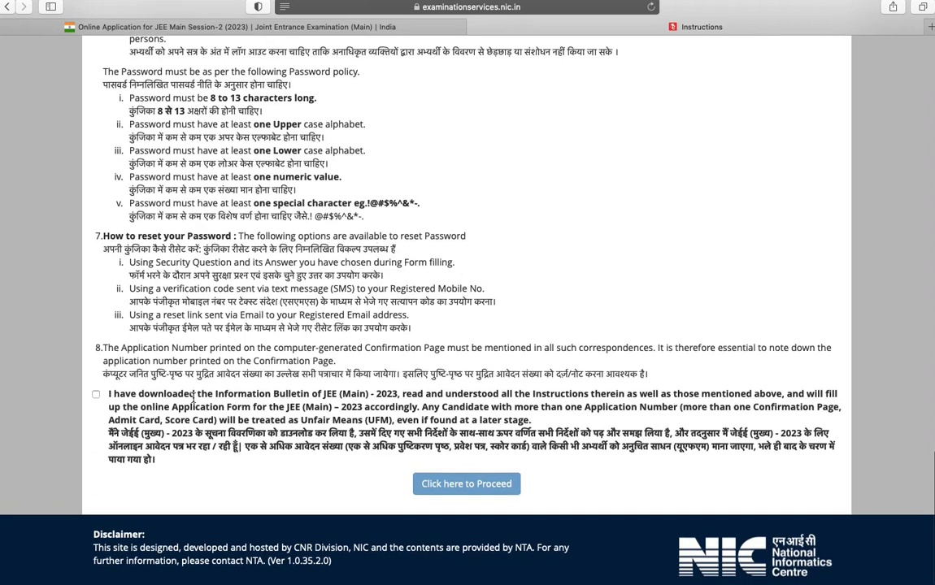
{"action": "left_click", "coordinate": [96, 395]}
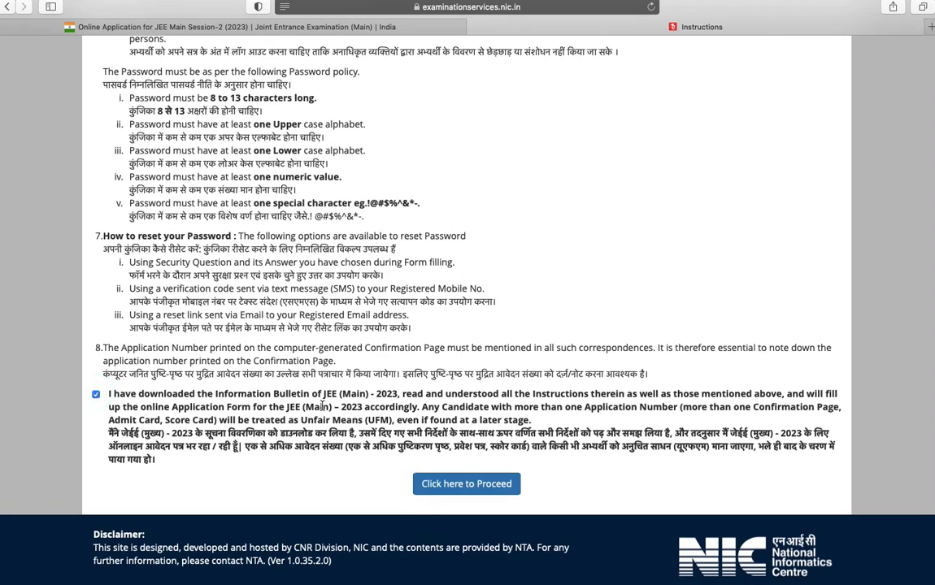
{"action": "left_click", "coordinate": [468, 487]}
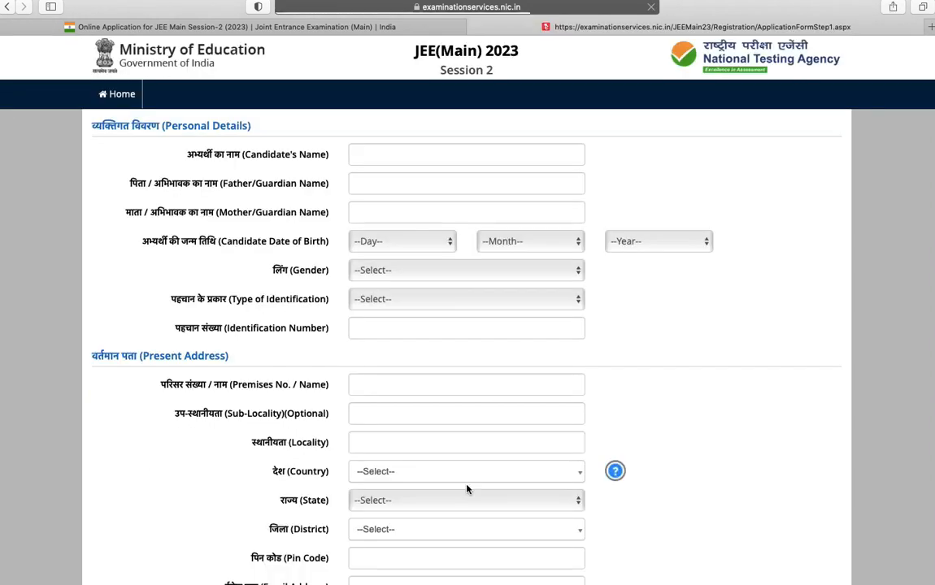
Enter the candidate's, father's and mother's full names.
{"action": "left_click", "coordinate": [408, 157]}
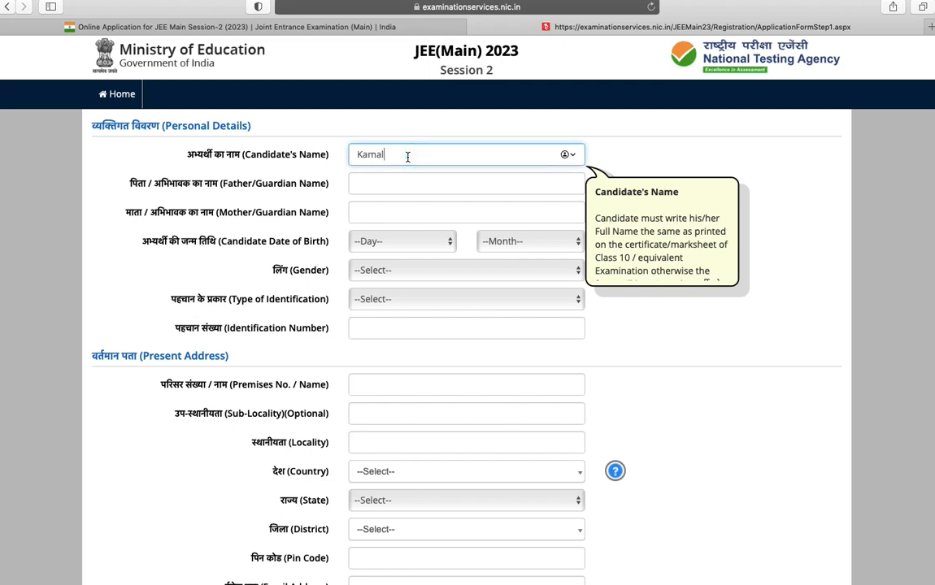
{"action": "left_click", "coordinate": [394, 182]}
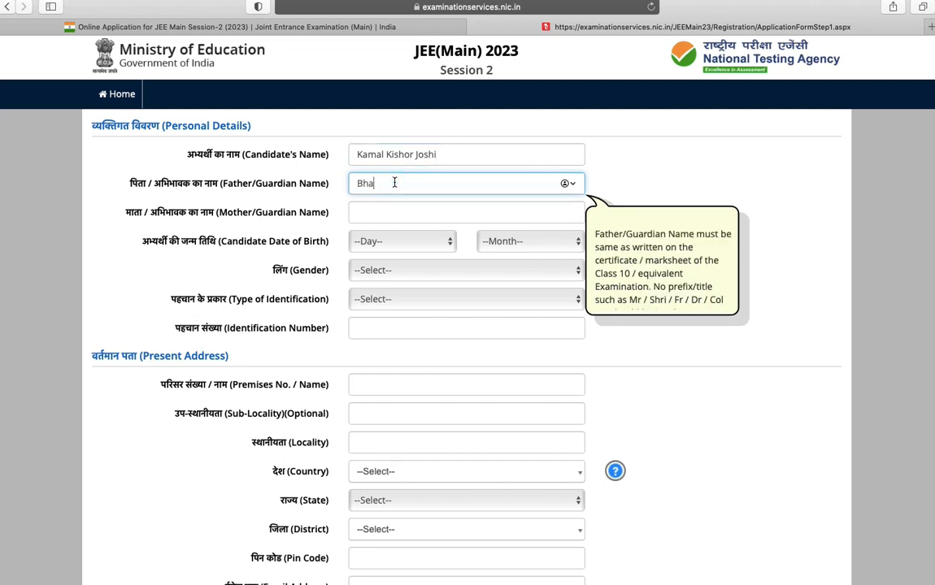
{"action": "left_click", "coordinate": [374, 213]}
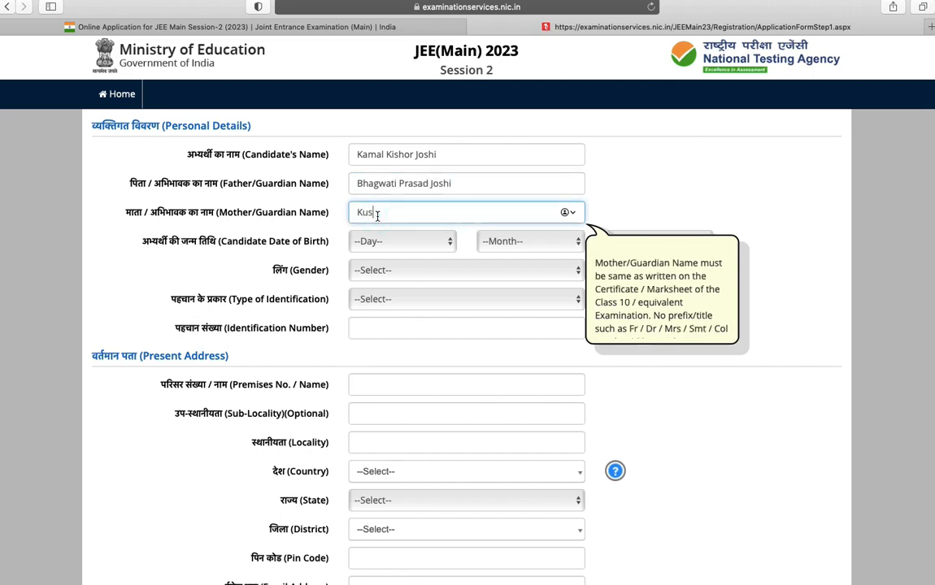
Set the date of birth to 03 November 2001.
{"action": "left_click", "coordinate": [398, 244]}
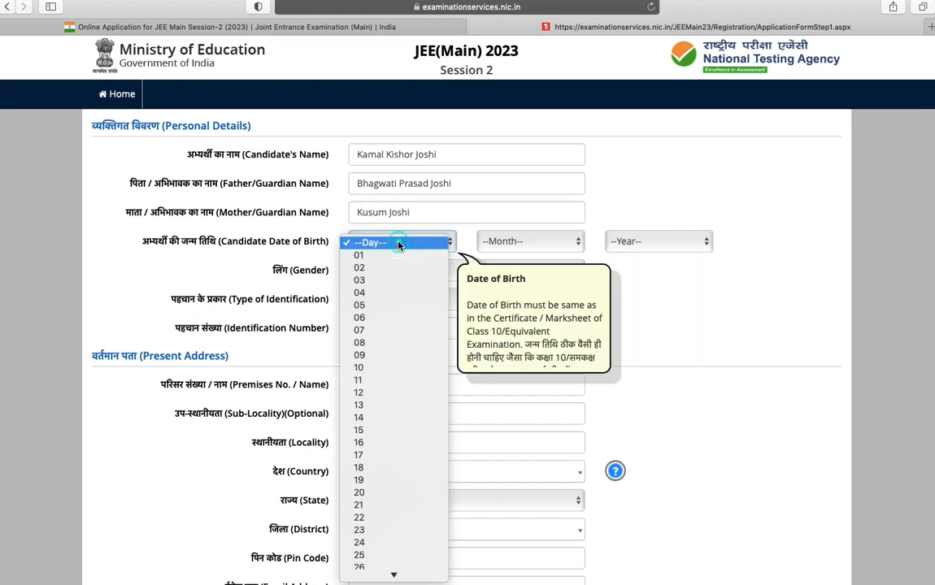
{"action": "left_click", "coordinate": [379, 283]}
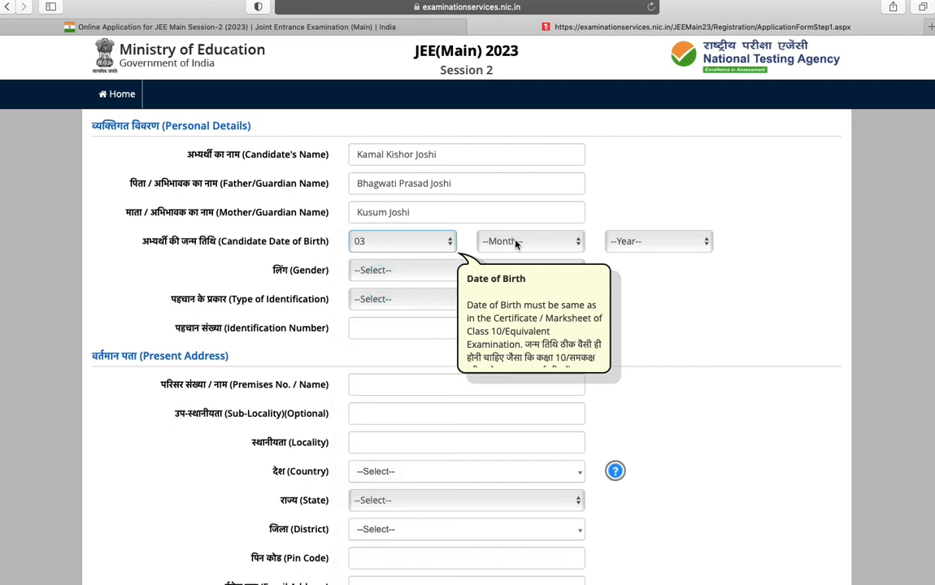
{"action": "left_click", "coordinate": [486, 242]}
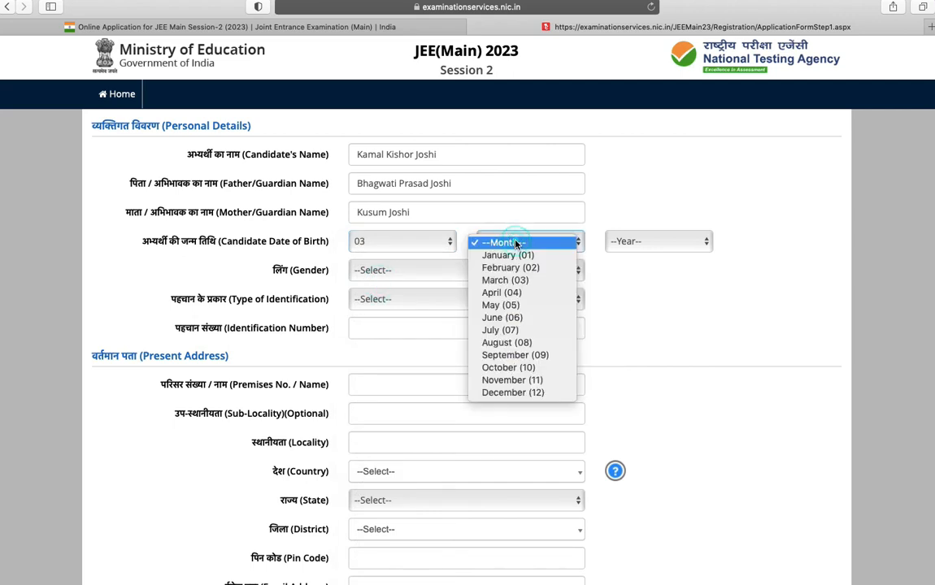
{"action": "left_click", "coordinate": [536, 380]}
{"action": "left_click", "coordinate": [657, 248]}
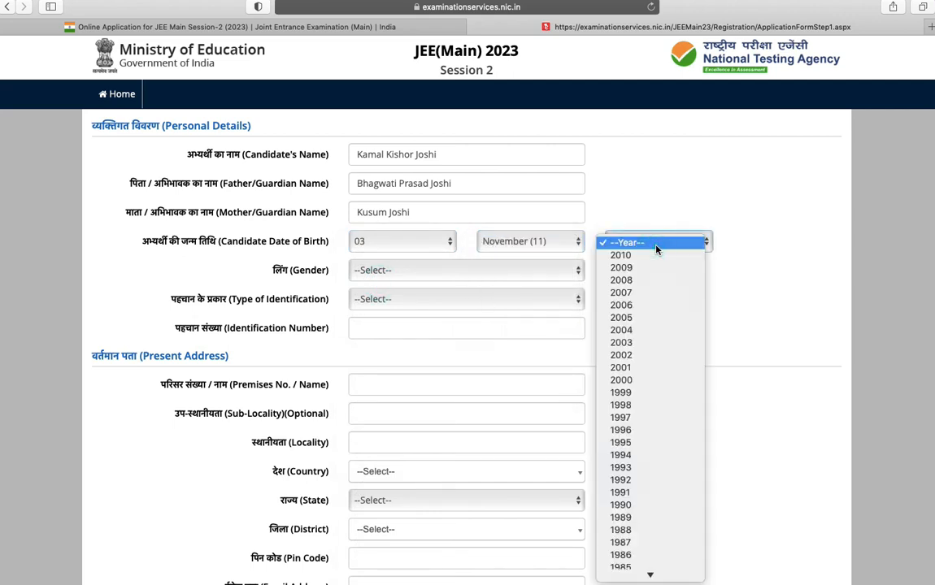
{"action": "left_click", "coordinate": [639, 367]}
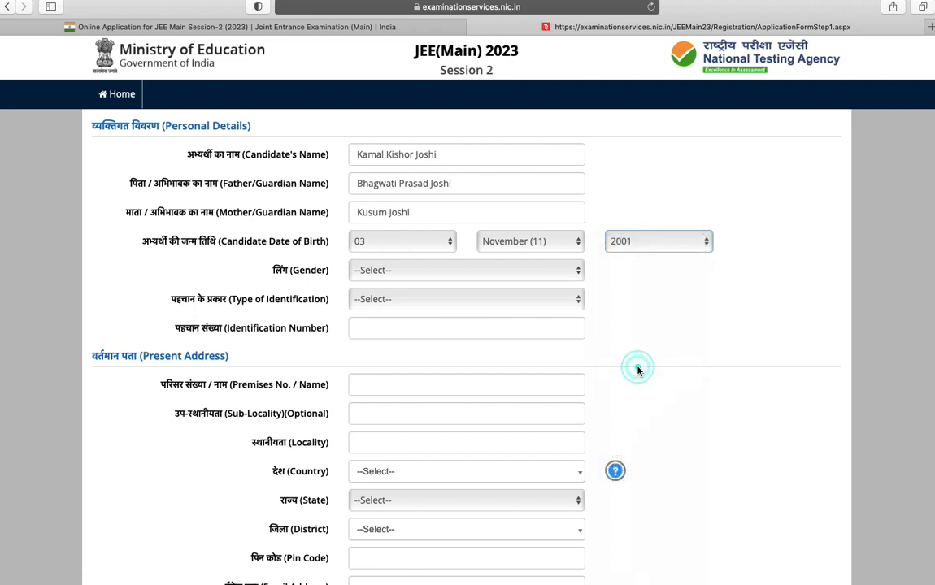
Set gender to Male and identification type to Driving License, then enter the license number.
{"action": "left_click", "coordinate": [396, 278]}
{"action": "left_click", "coordinate": [394, 286]}
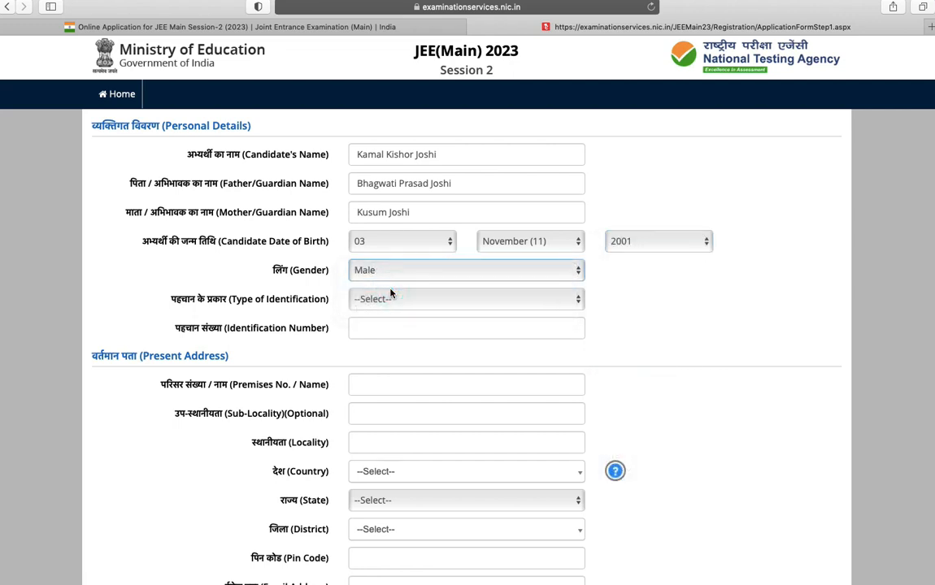
{"action": "left_click", "coordinate": [402, 305]}
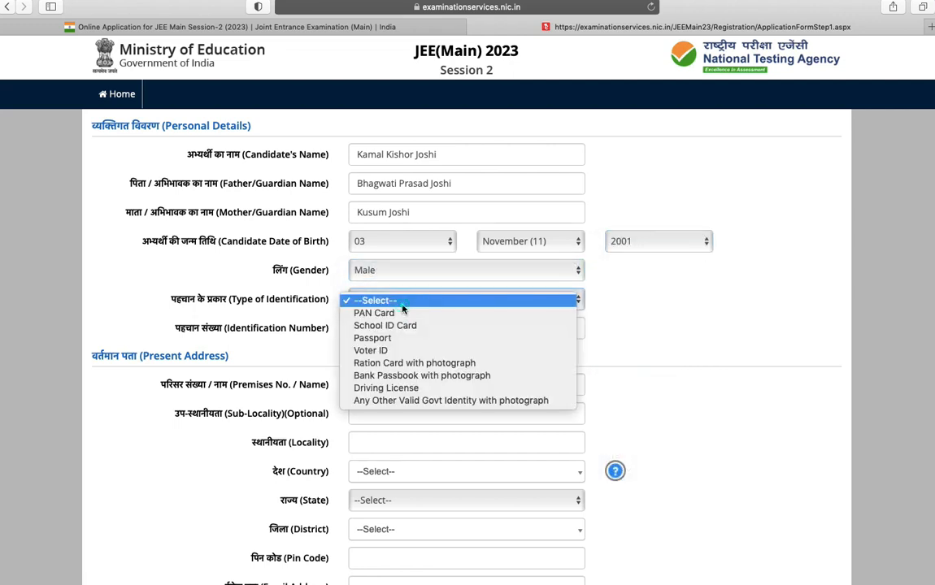
{"action": "left_click", "coordinate": [402, 388]}
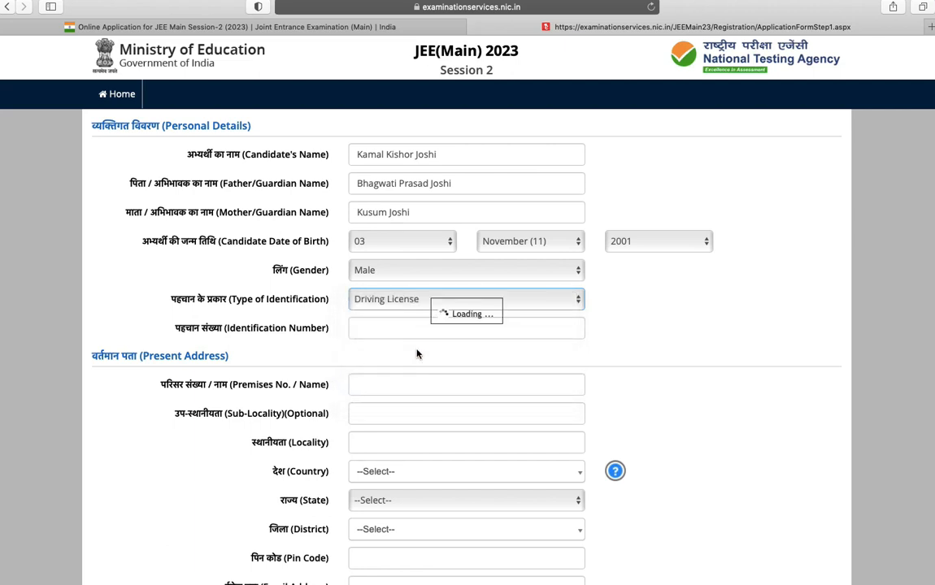
{"action": "left_click", "coordinate": [398, 332]}
{"action": "type", "text": "..."}
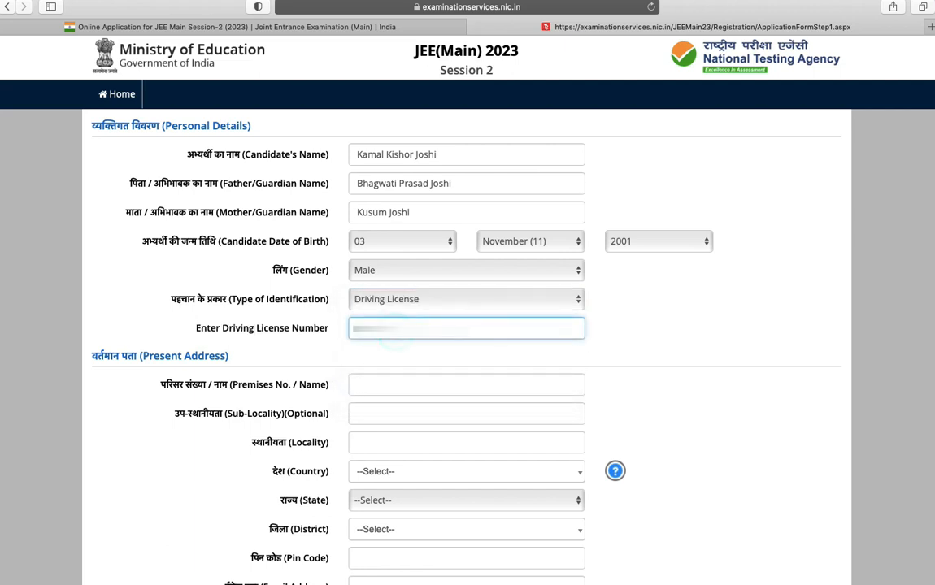
Enter the premises, sub-locality and locality of the present address, with country India.
{"action": "left_click", "coordinate": [390, 384]}
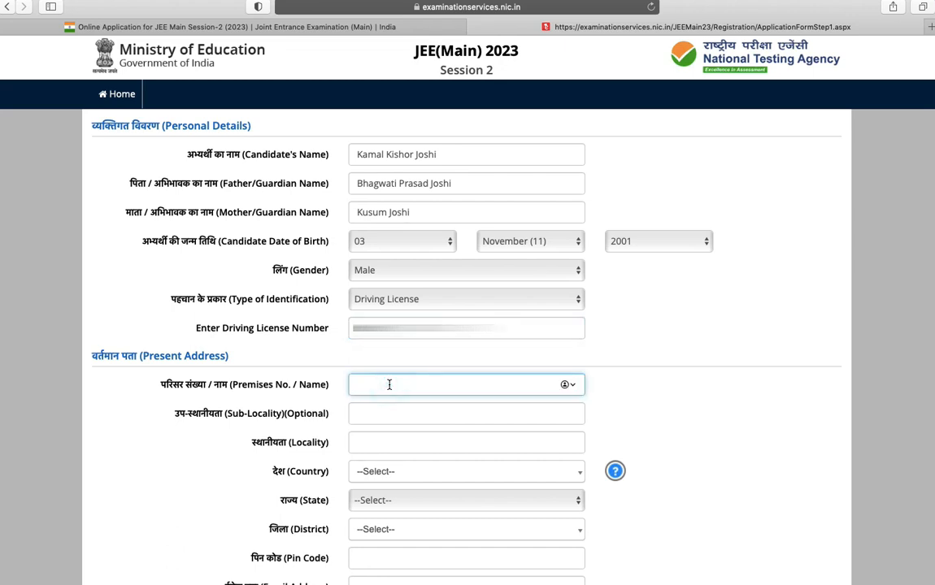
{"action": "left_click", "coordinate": [382, 412]}
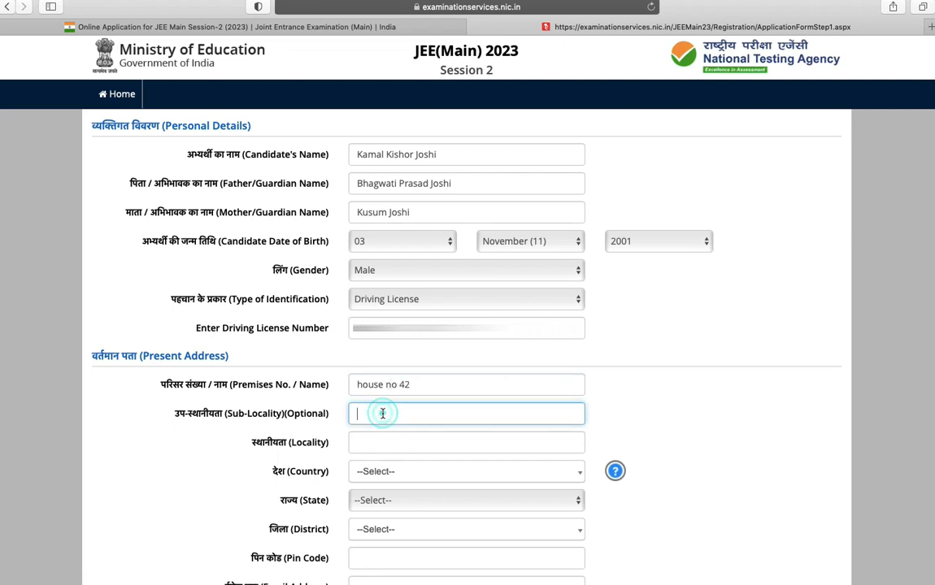
{"action": "left_click", "coordinate": [378, 446]}
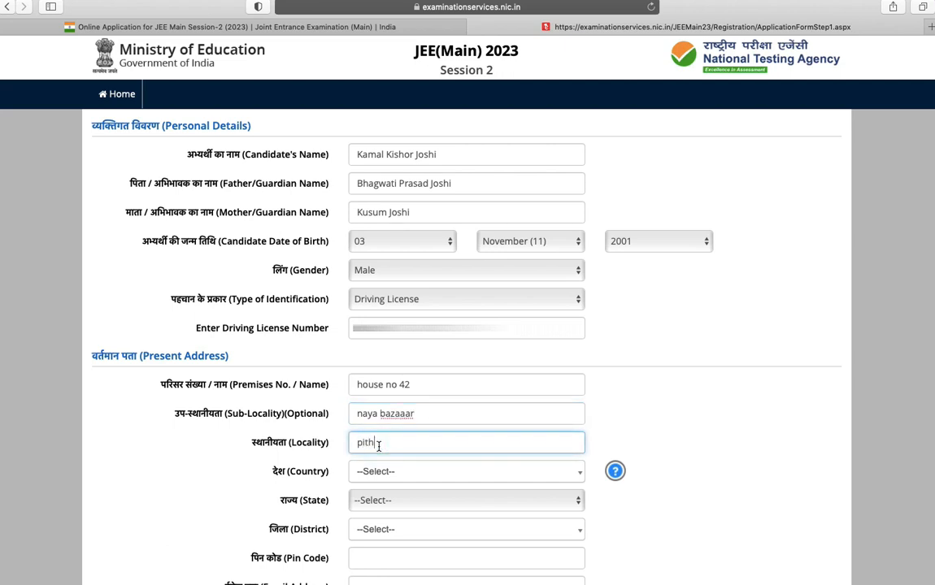
{"action": "left_click", "coordinate": [407, 472]}
{"action": "left_click", "coordinate": [378, 535]}
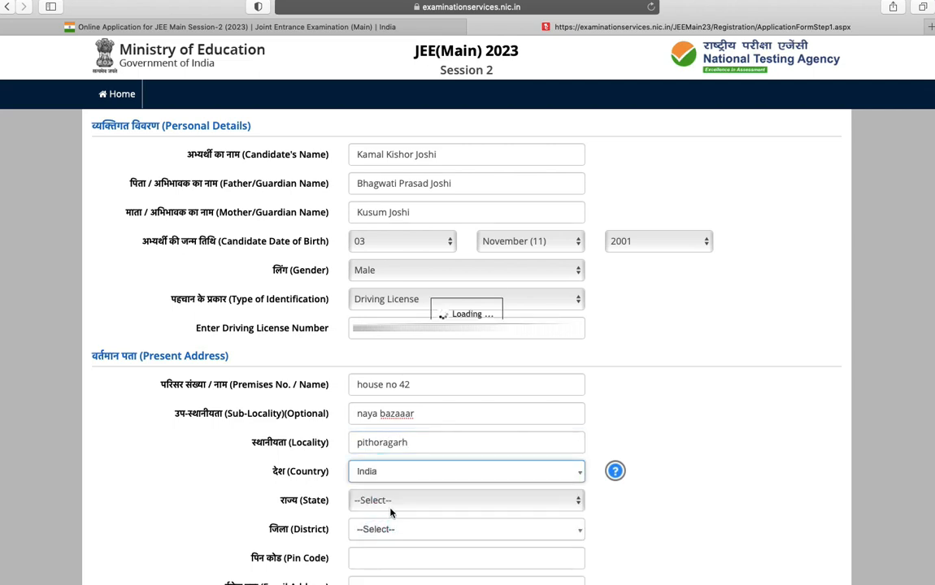
Set the state to UTTARAKHAND, choose the matching district and enter the pin code.
{"action": "left_click", "coordinate": [389, 501]}
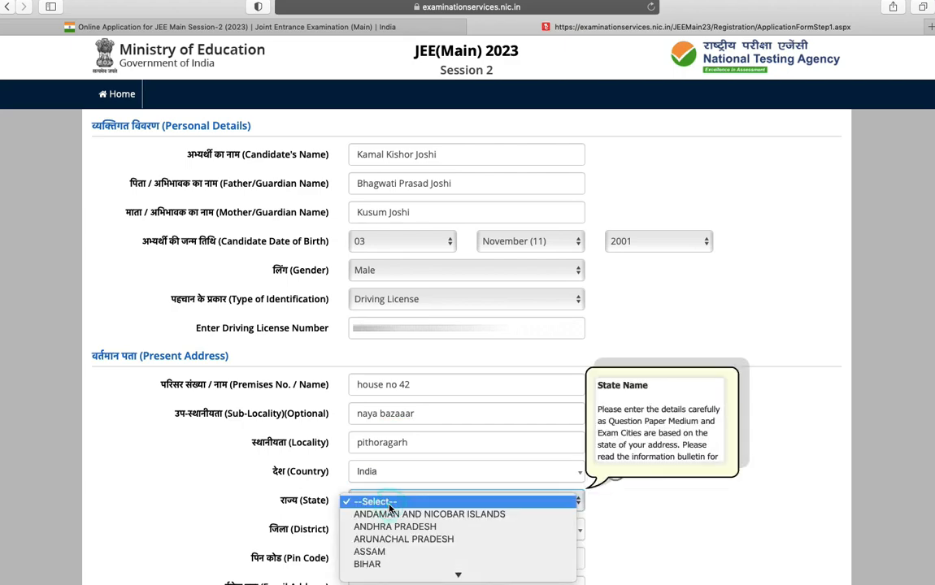
{"action": "key", "text": "u"}
{"action": "key", "text": "Down"}
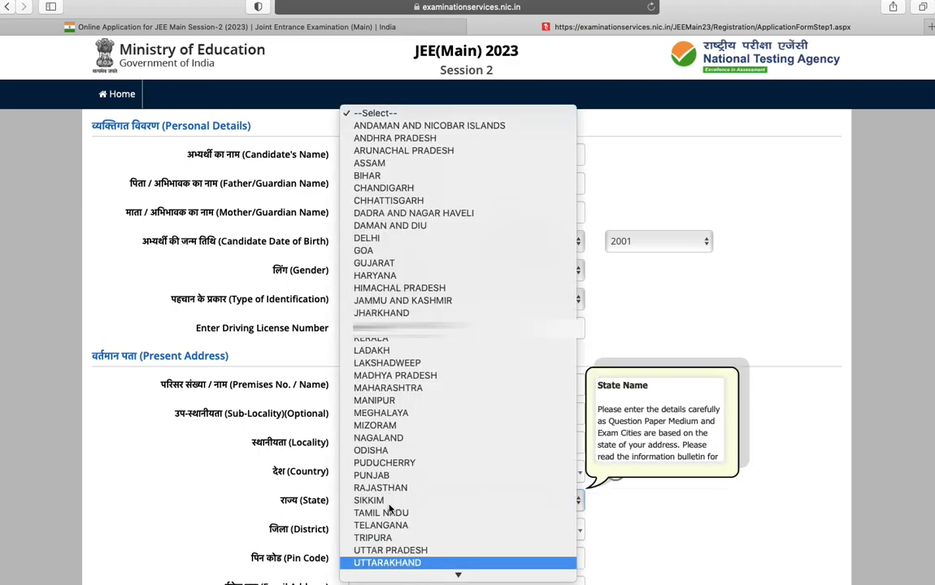
{"action": "key", "text": "Return"}
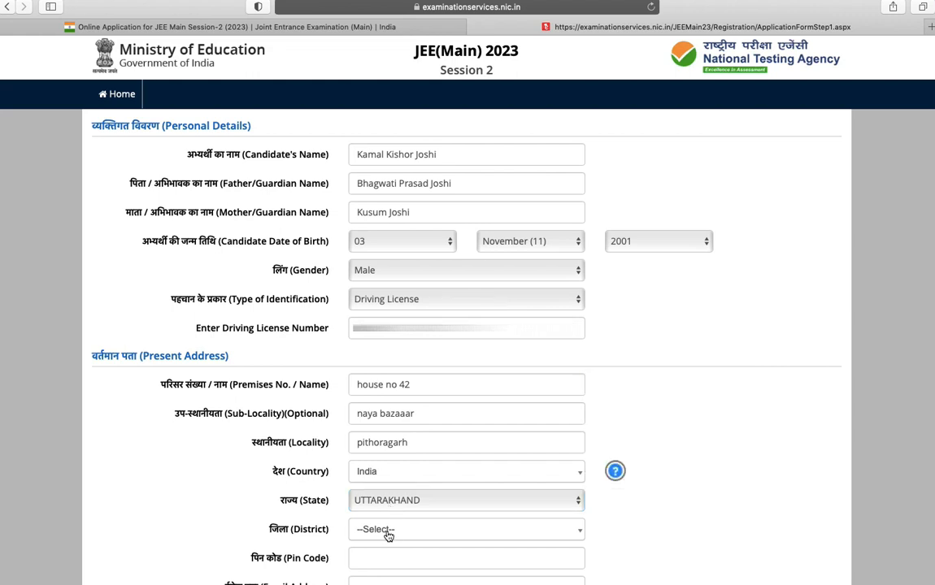
{"action": "left_click", "coordinate": [388, 532]}
{"action": "type", "text": "pit"}
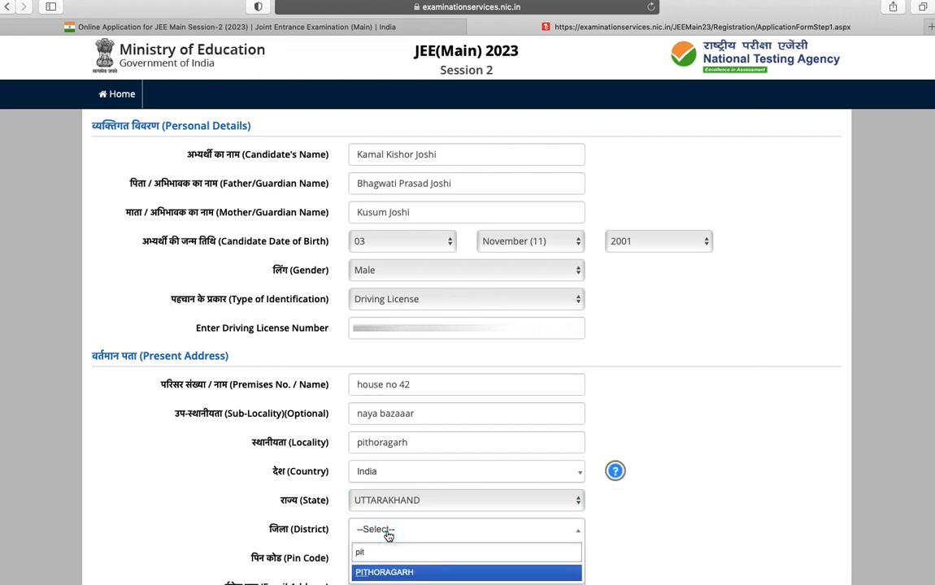
{"action": "key", "text": "Return"}
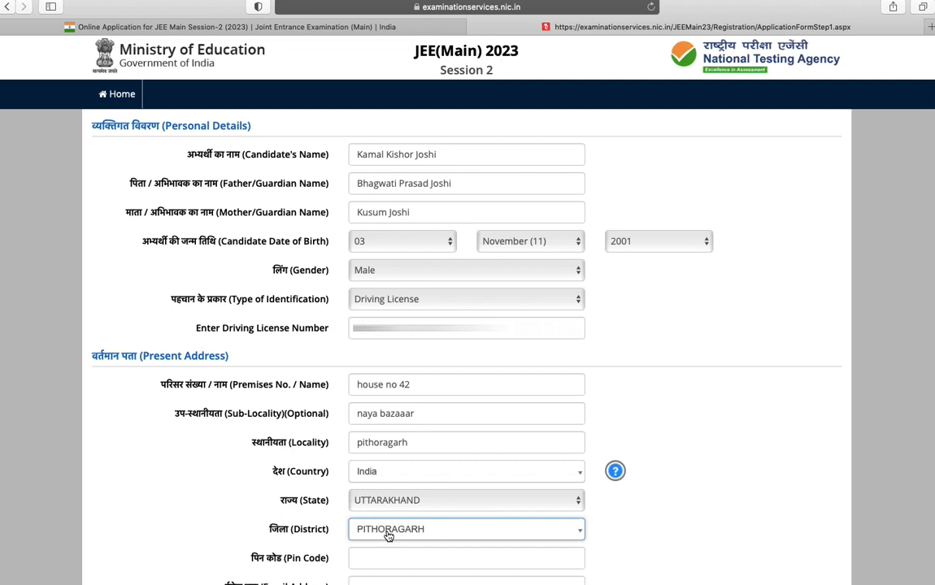
{"action": "left_click", "coordinate": [397, 557]}
{"action": "type", "text": "2"}
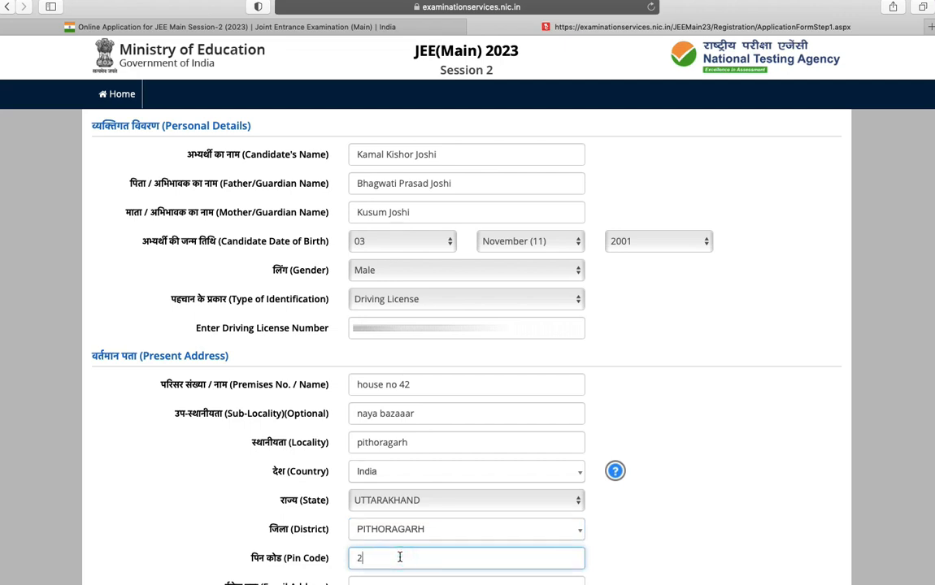
{"action": "type", "text": "62501"}
{"action": "left_click", "coordinate": [412, 579]}
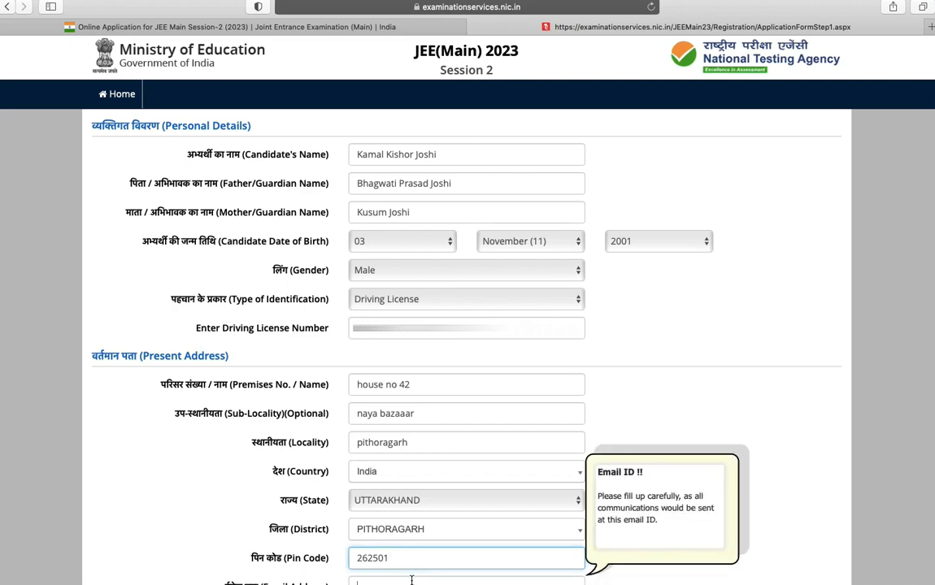
Enter and confirm the email address, then fill the mobile number fields.
{"action": "scroll", "coordinate": [412, 578], "scroll_direction": "down", "scroll_amount": 10}
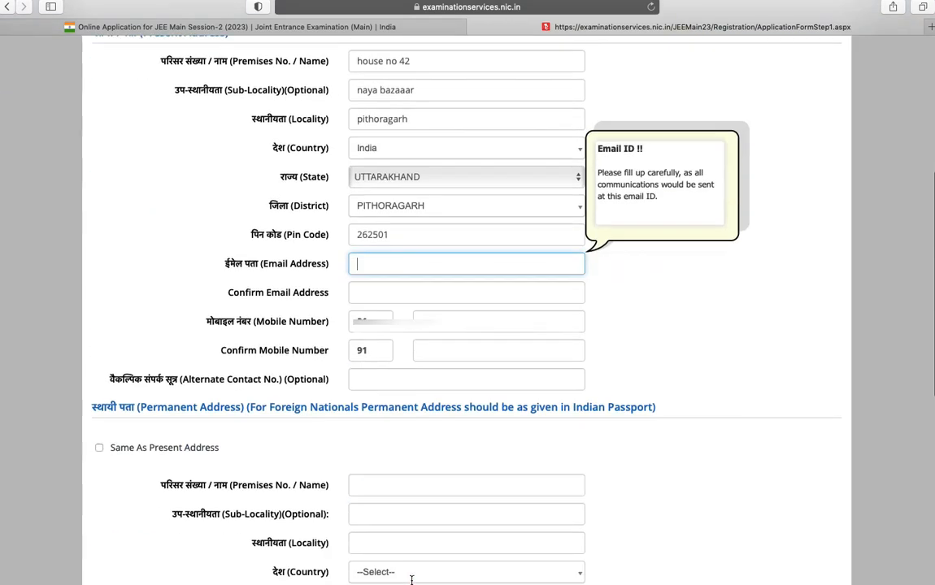
{"action": "scroll", "coordinate": [412, 581], "scroll_direction": "up", "scroll_amount": 1}
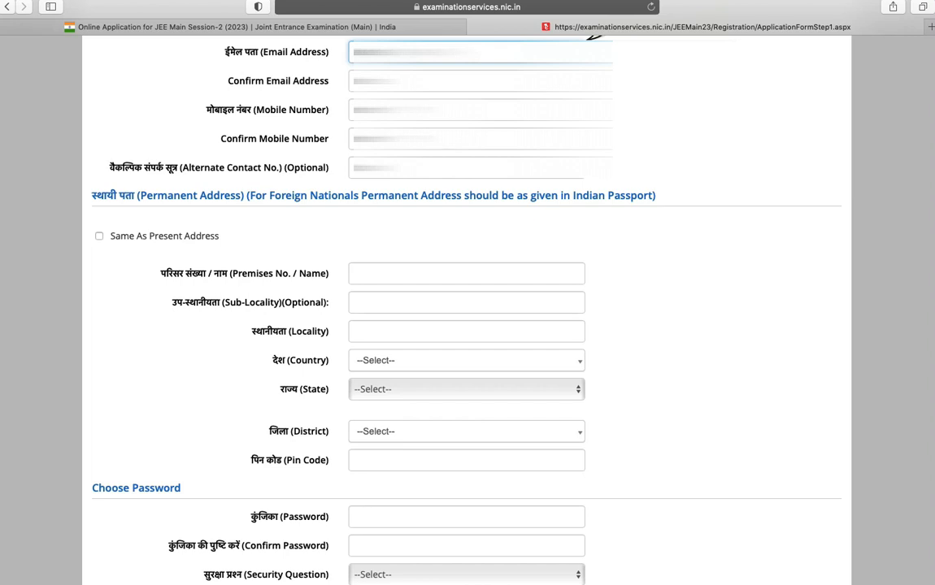
{"action": "key", "text": "Tab"}
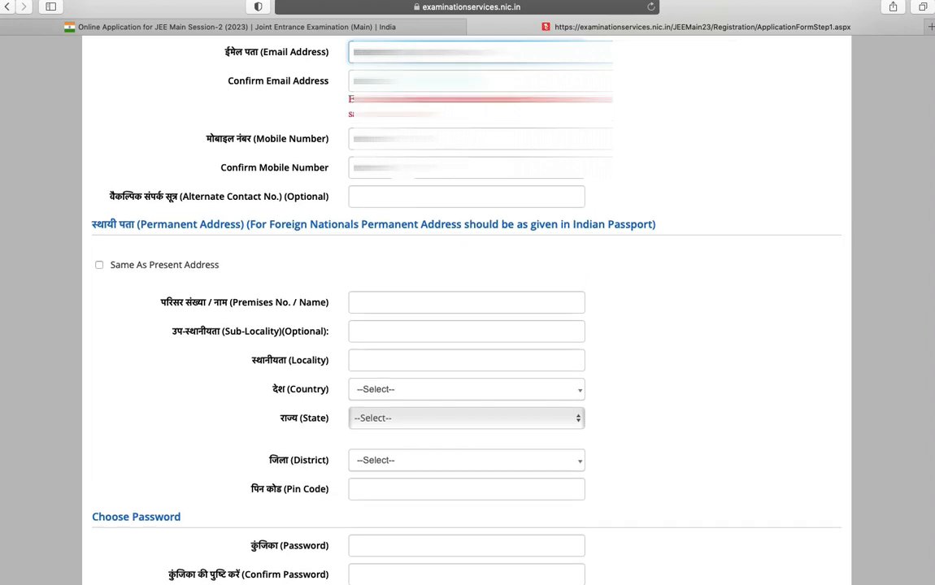
{"action": "left_click", "coordinate": [398, 81]}
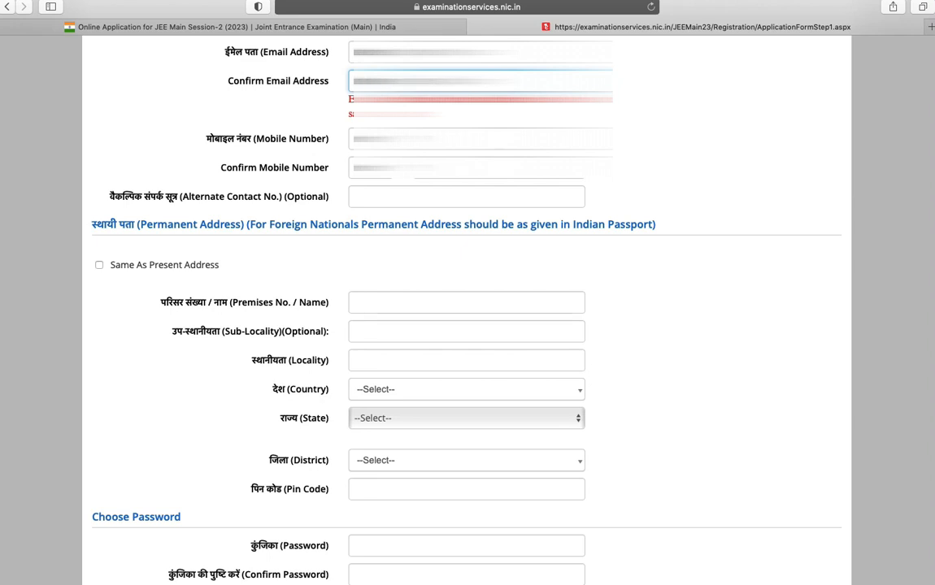
{"action": "key", "text": "Tab"}
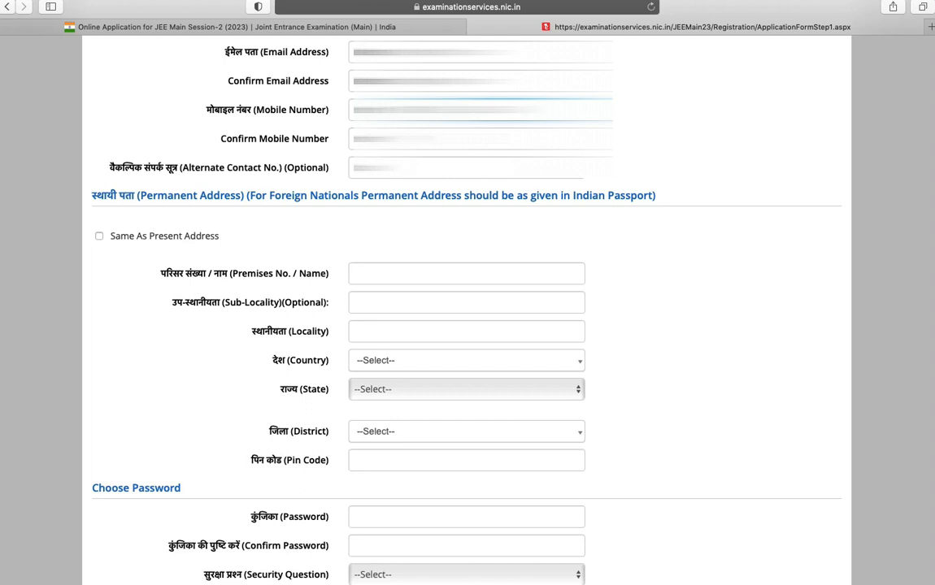
{"action": "key", "text": "Tab"}
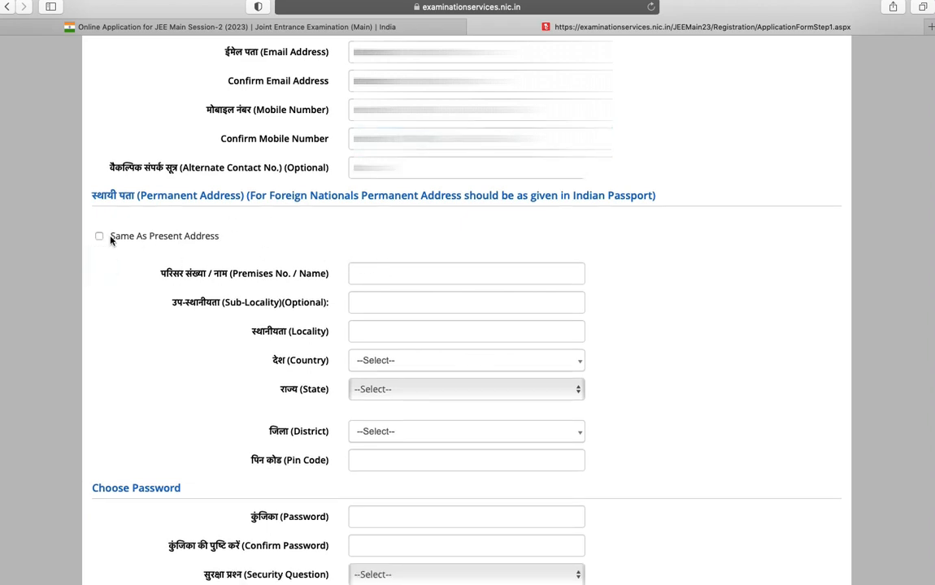
Make the permanent address the same as present and set and confirm the account password.
{"action": "left_click", "coordinate": [100, 236]}
{"action": "left_click", "coordinate": [443, 300]}
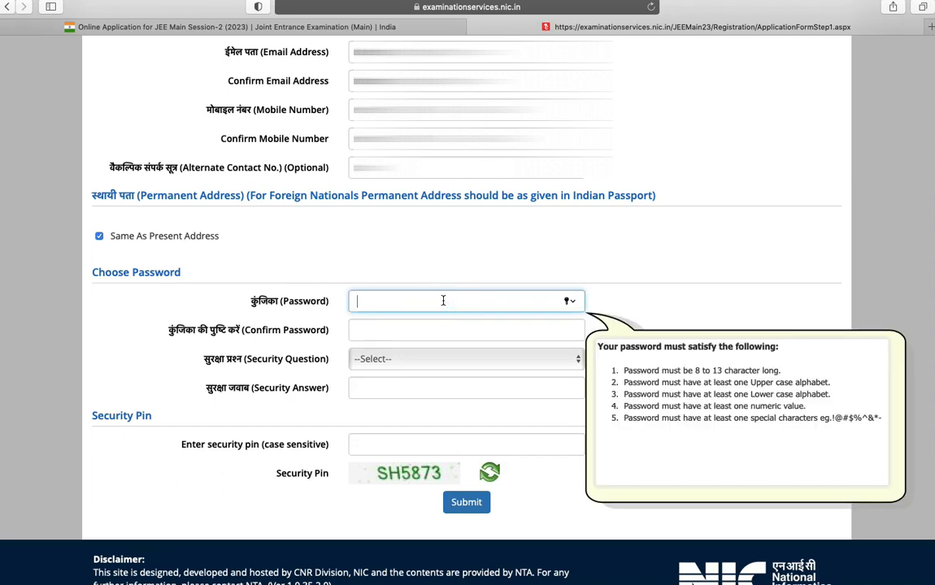
{"action": "left_click_drag", "start_coordinate": [622, 375], "coordinate": [686, 419]}
{"action": "left_click", "coordinate": [686, 419]}
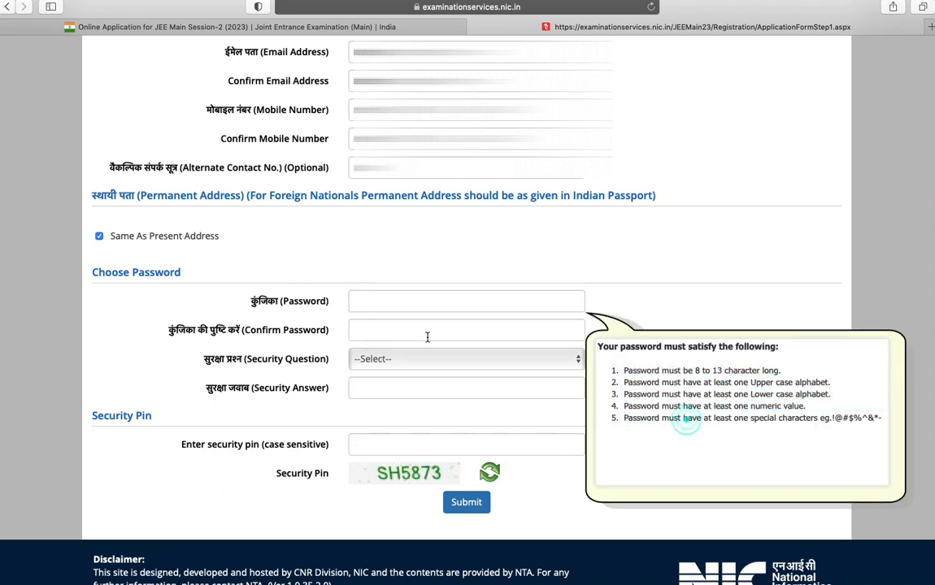
{"action": "left_click", "coordinate": [371, 299]}
{"action": "type", "text": "A••••••"}
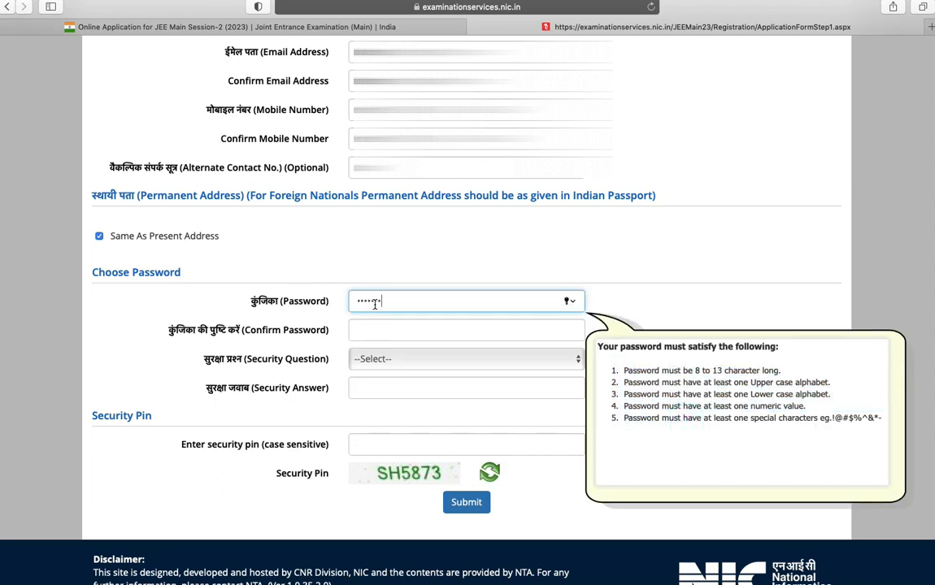
{"action": "left_click", "coordinate": [394, 329]}
{"action": "type", "text": "A"}
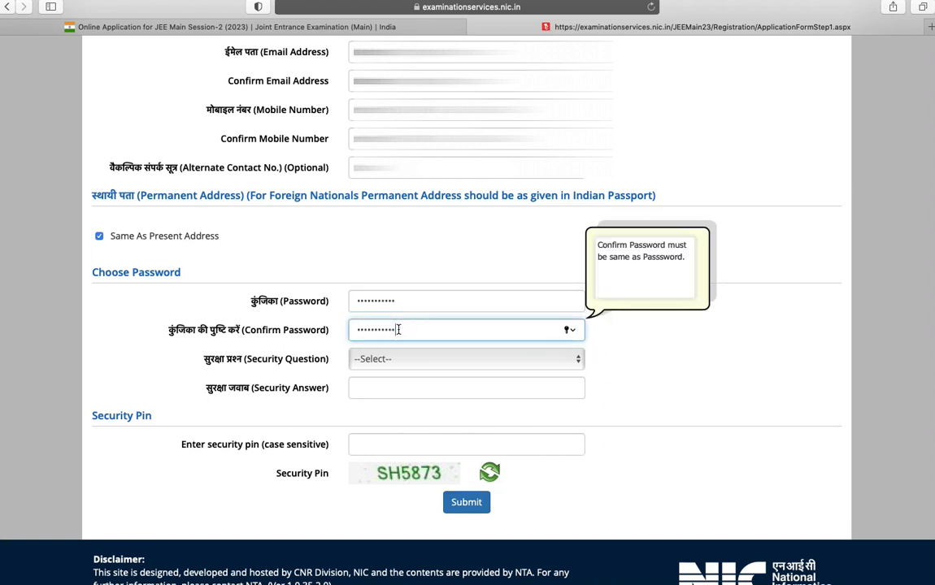
Choose the 'Which is your favourite book ?' security question, answer it and enter the security pin.
{"action": "left_click", "coordinate": [428, 361]}
{"action": "left_click", "coordinate": [570, 423]}
{"action": "left_click", "coordinate": [401, 389]}
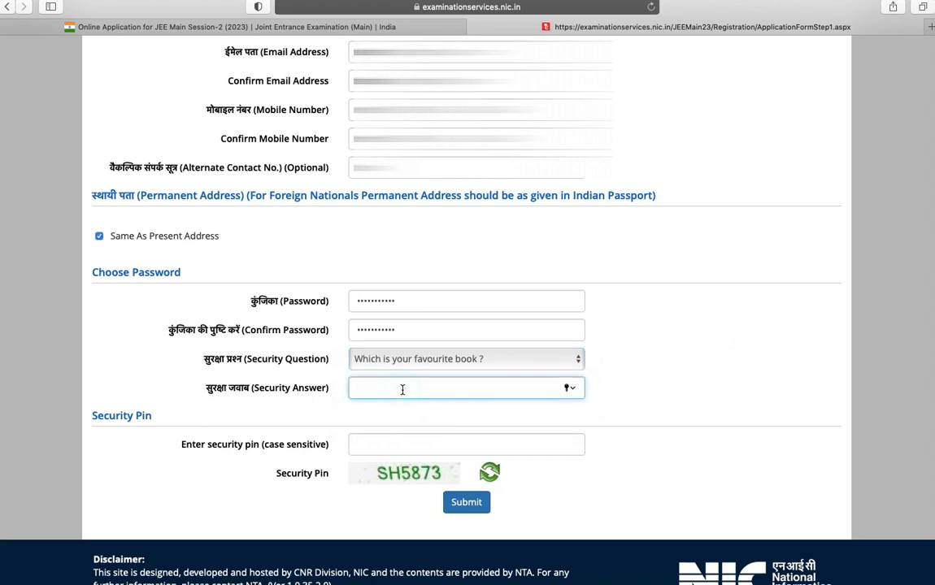
{"action": "type", "text": "•••"}
{"action": "left_click", "coordinate": [416, 438]}
{"action": "type", "text": "SH"}
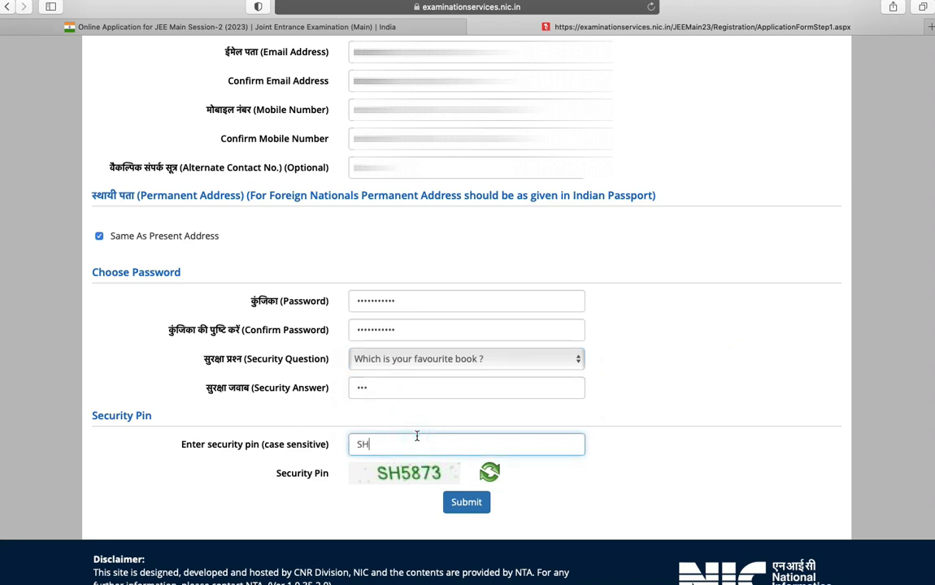
{"action": "type", "text": "5873"}
Submit the details for review and tick all eight particulars as verified.
{"action": "left_click", "coordinate": [466, 501]}
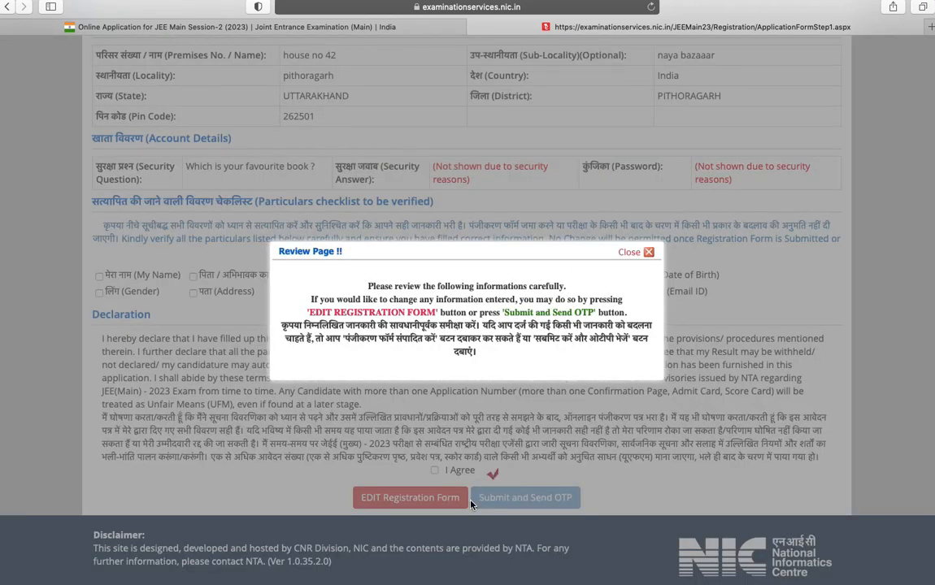
{"action": "left_click_drag", "start_coordinate": [368, 285], "coordinate": [503, 356]}
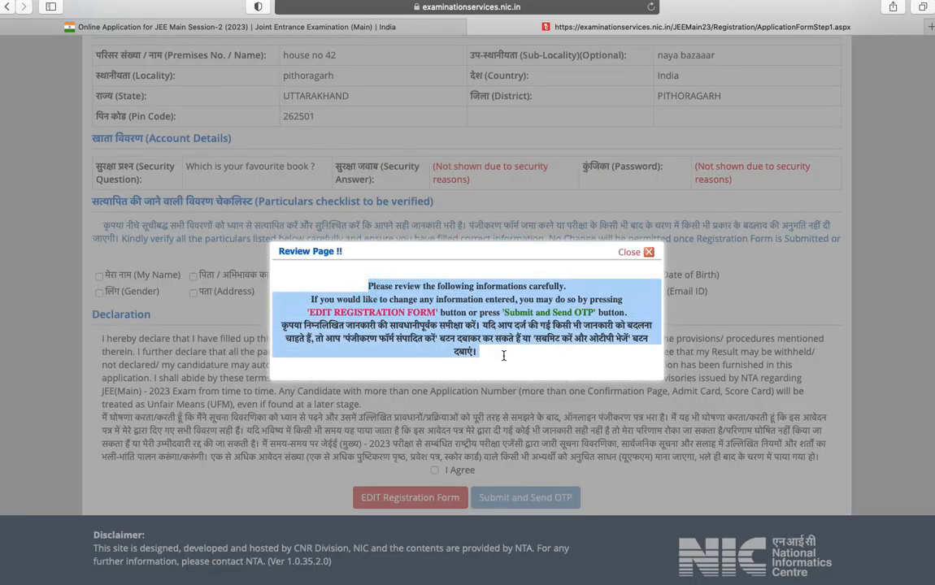
{"action": "left_click", "coordinate": [648, 253]}
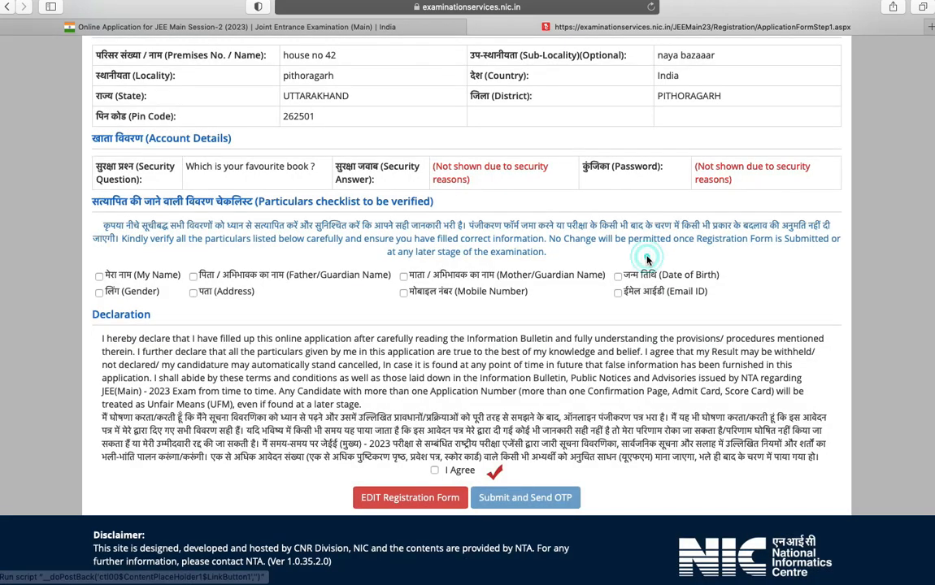
{"action": "left_click", "coordinate": [98, 276]}
{"action": "left_click", "coordinate": [193, 277]}
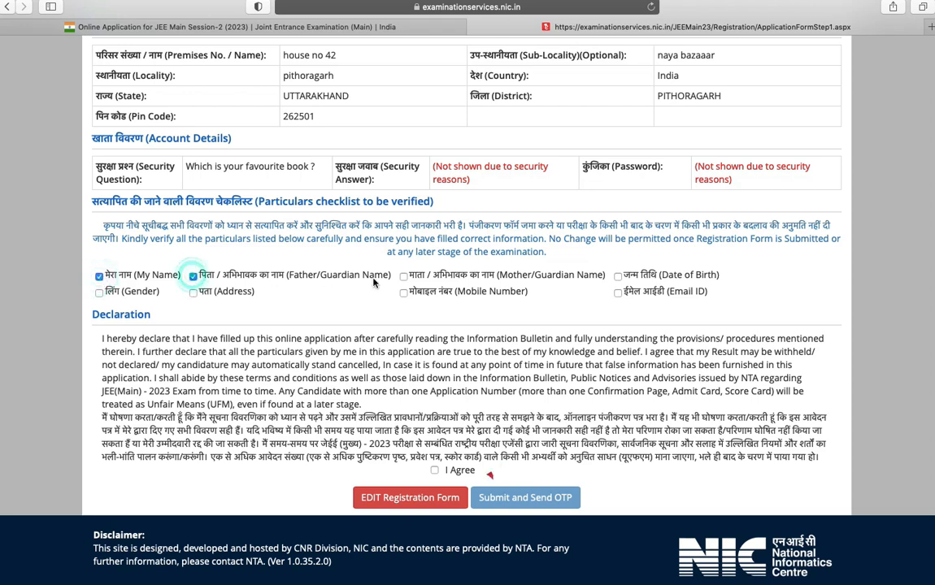
{"action": "left_click", "coordinate": [403, 276]}
{"action": "left_click", "coordinate": [618, 277]}
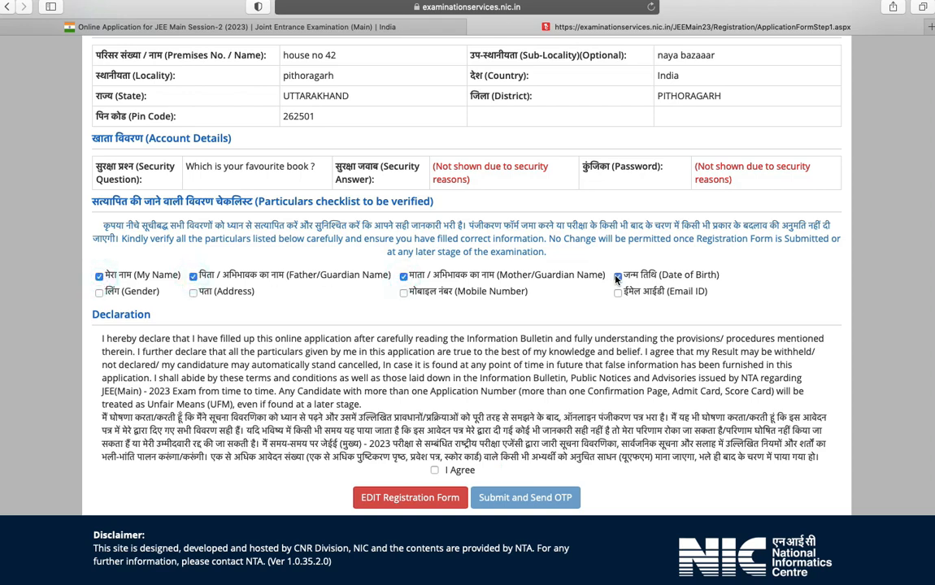
{"action": "left_click", "coordinate": [99, 292]}
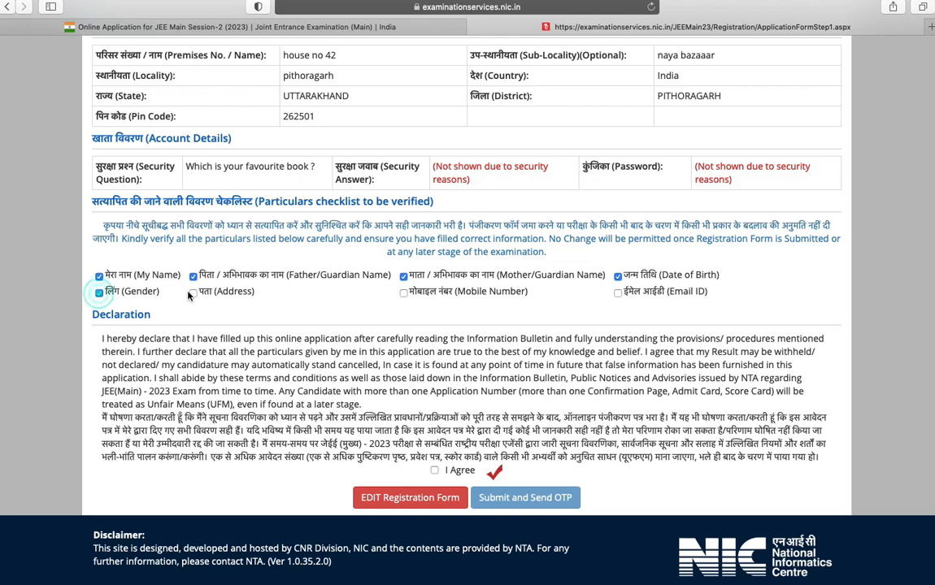
{"action": "left_click", "coordinate": [193, 293]}
{"action": "left_click", "coordinate": [403, 293]}
{"action": "left_click", "coordinate": [618, 293]}
Agree to the declaration and confirm Submit and Send OTP.
{"action": "double_click", "coordinate": [110, 315]}
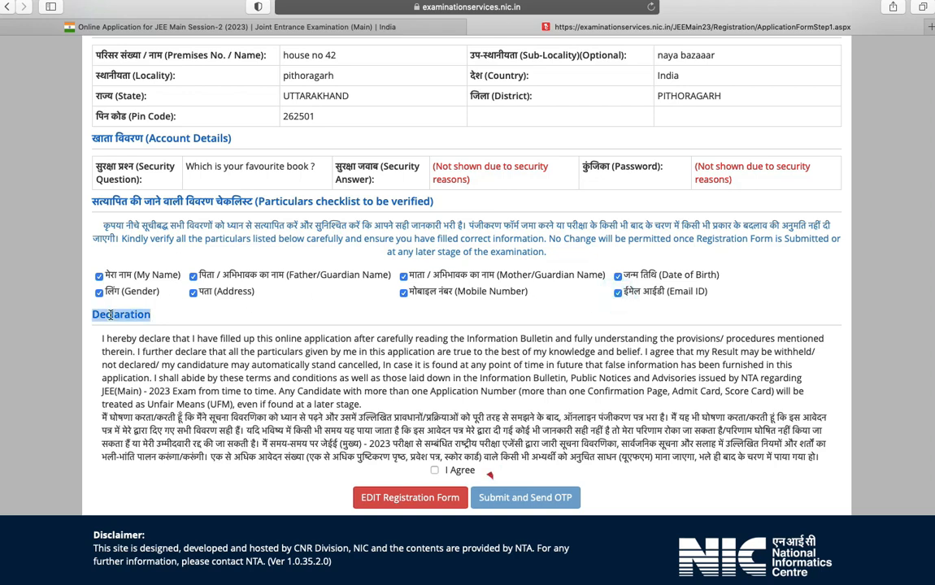
{"action": "left_click_drag", "start_coordinate": [102, 338], "coordinate": [457, 458]}
{"action": "left_click", "coordinate": [459, 458]}
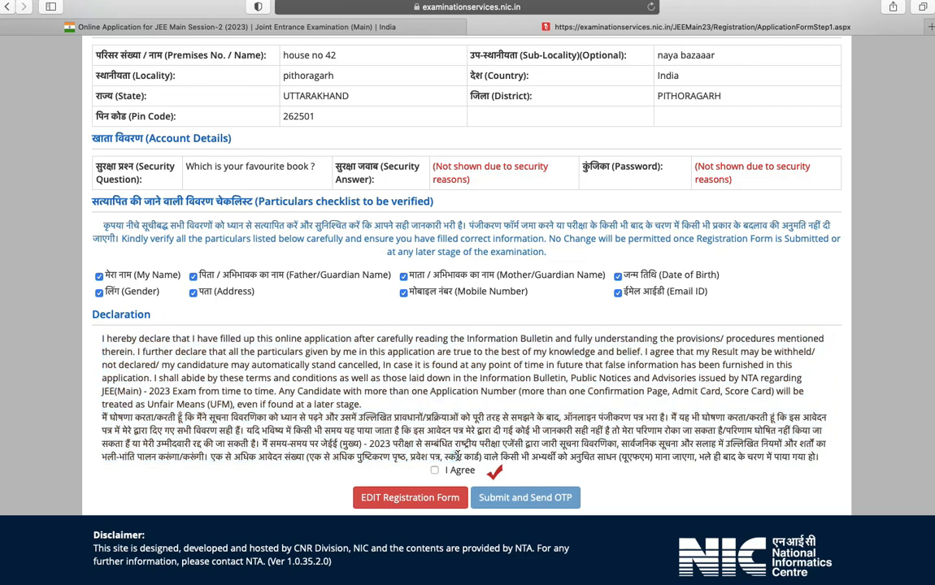
{"action": "left_click", "coordinate": [434, 471]}
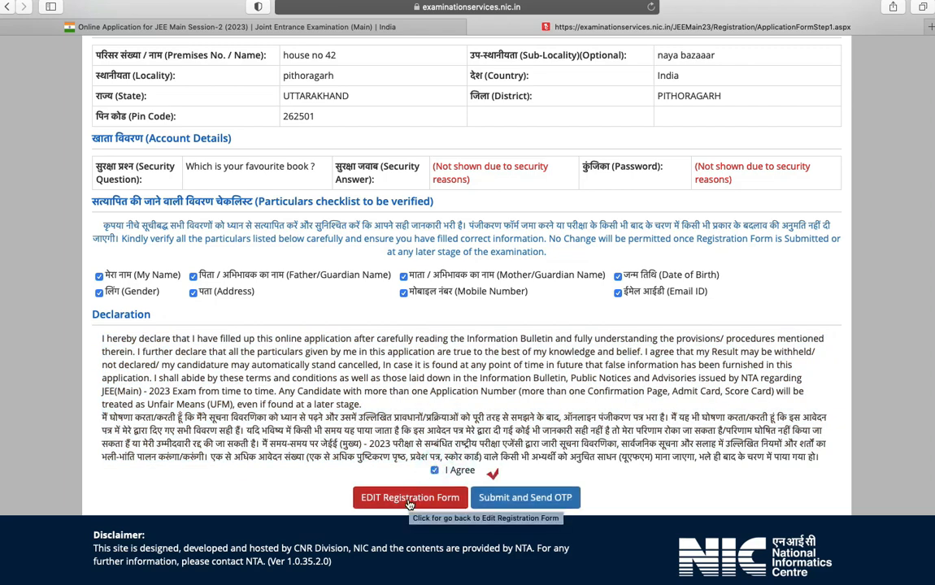
{"action": "left_click", "coordinate": [542, 499]}
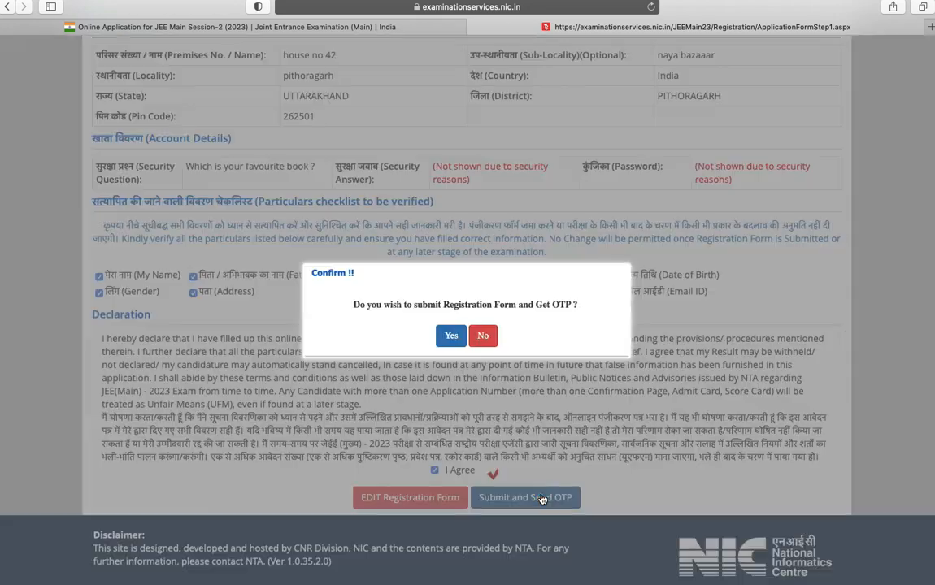
{"action": "left_click", "coordinate": [452, 336]}
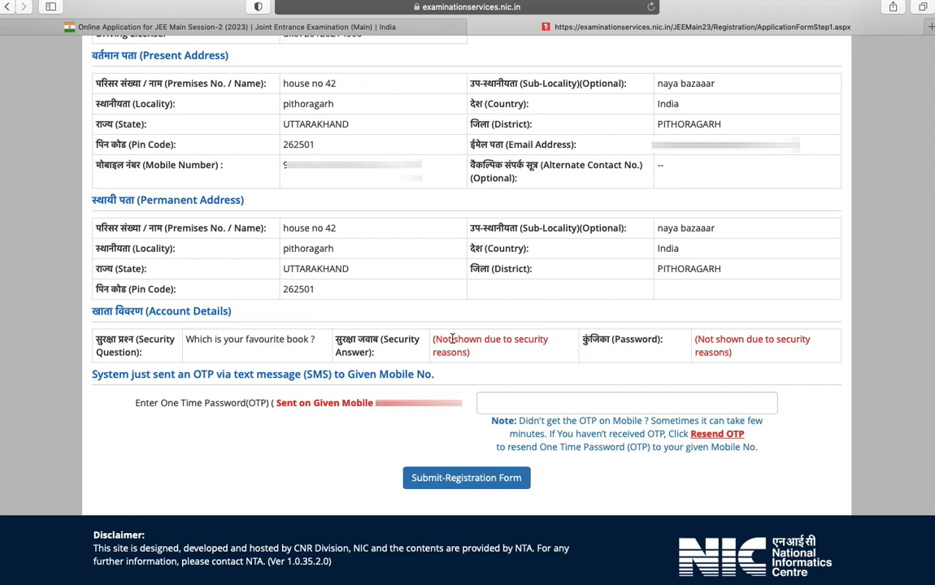
Enter the SMS verification code and submit the registration form.
{"action": "left_click", "coordinate": [543, 402]}
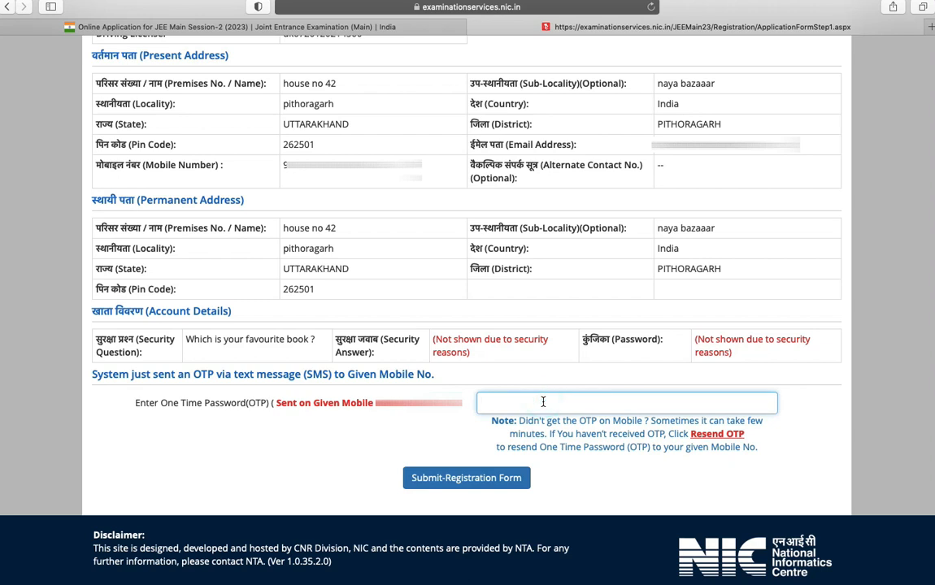
{"action": "left_click", "coordinate": [481, 481]}
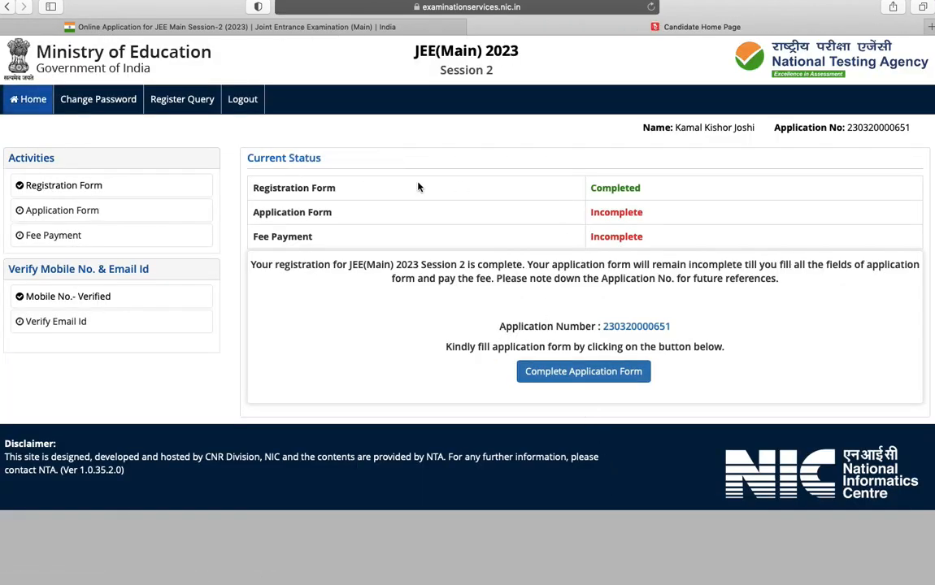
Open Complete Application Form from the candidate home page and go to Personal Details.
{"action": "double_click", "coordinate": [620, 189]}
{"action": "left_click", "coordinate": [650, 243]}
{"action": "double_click", "coordinate": [640, 326]}
{"action": "left_click", "coordinate": [756, 308]}
{"action": "left_click", "coordinate": [579, 372]}
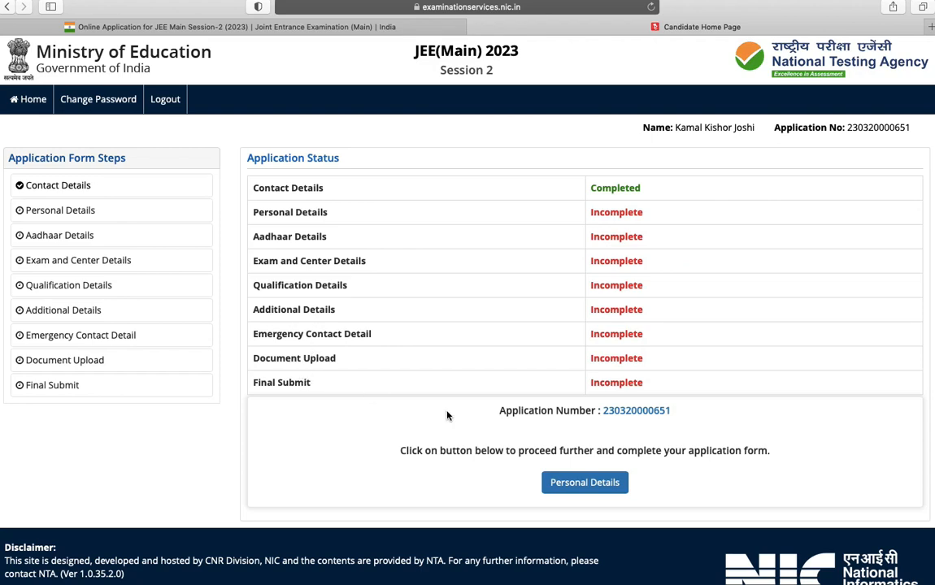
{"action": "left_click", "coordinate": [578, 485]}
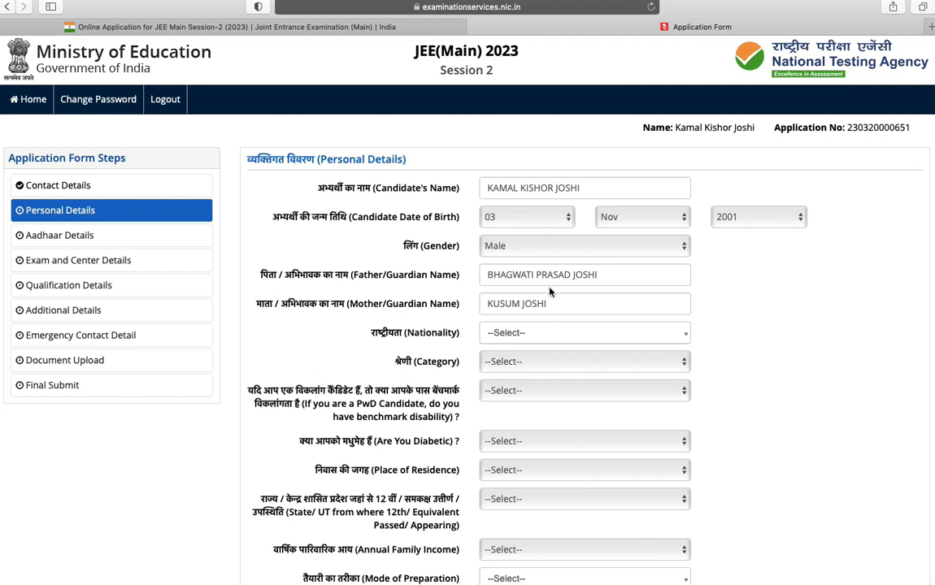
Set nationality Indian, category General, and answer No to benchmark disability and diabetic.
{"action": "left_click", "coordinate": [535, 335]}
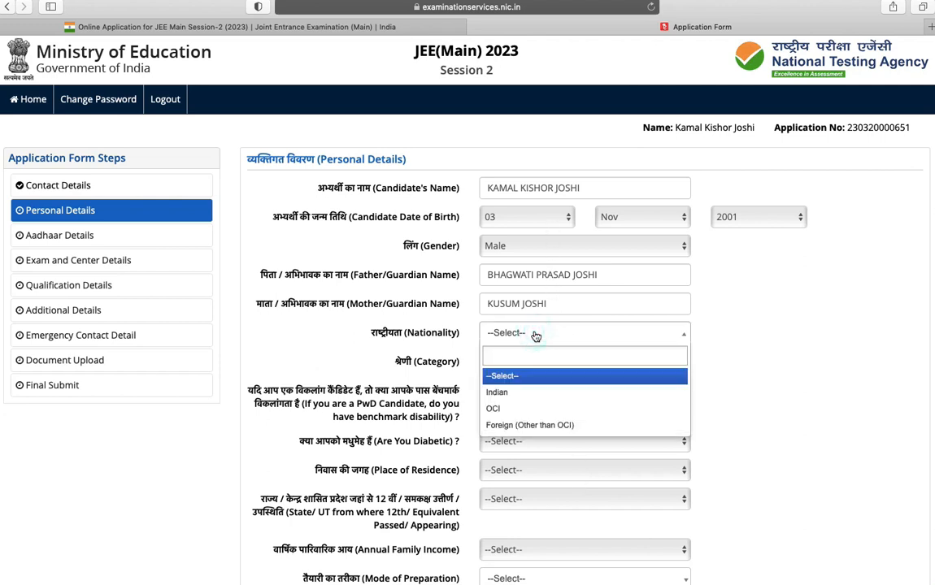
{"action": "left_click", "coordinate": [500, 391]}
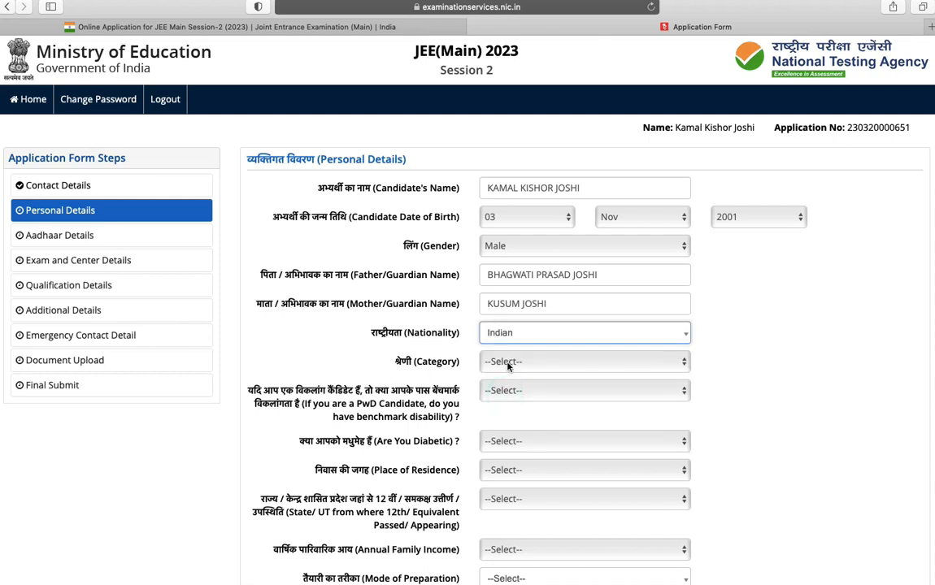
{"action": "left_click", "coordinate": [508, 367]}
{"action": "left_click", "coordinate": [504, 379]}
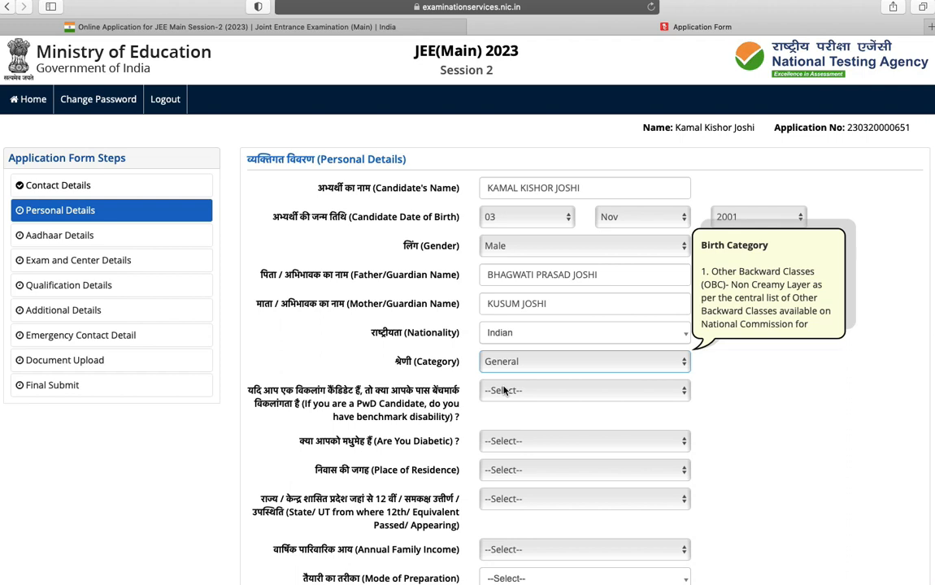
{"action": "left_click", "coordinate": [504, 391]}
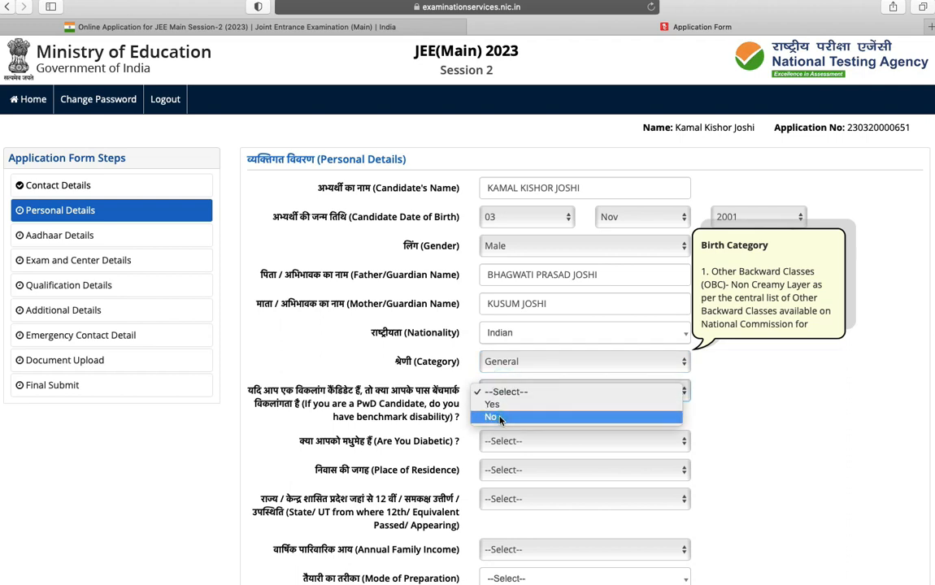
{"action": "left_click", "coordinate": [500, 417]}
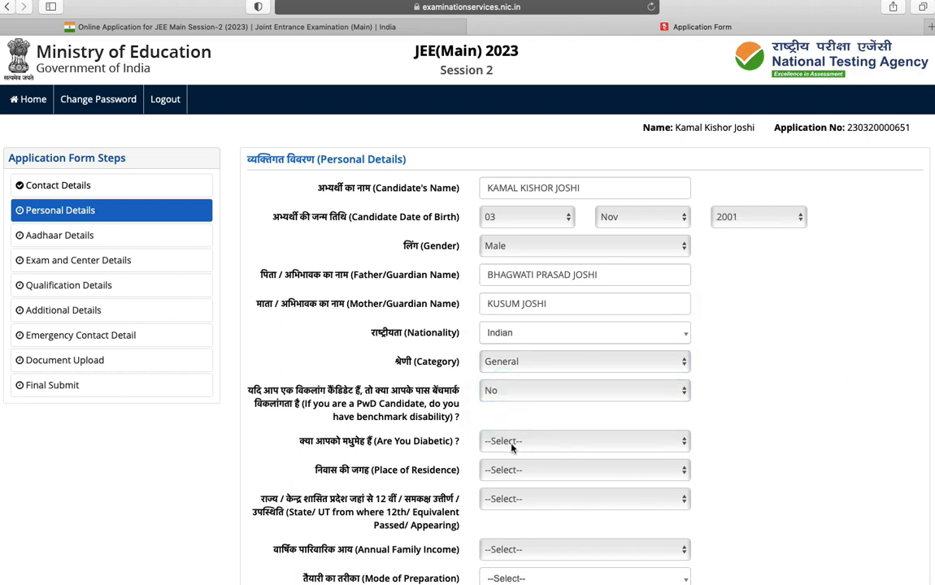
{"action": "left_click", "coordinate": [511, 447]}
{"action": "left_click", "coordinate": [501, 415]}
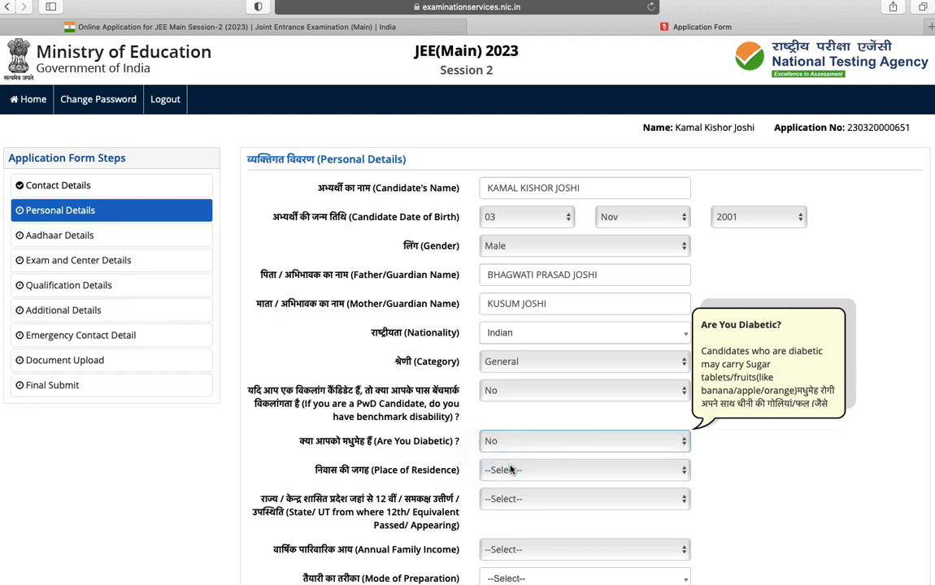
{"action": "left_click", "coordinate": [510, 469]}
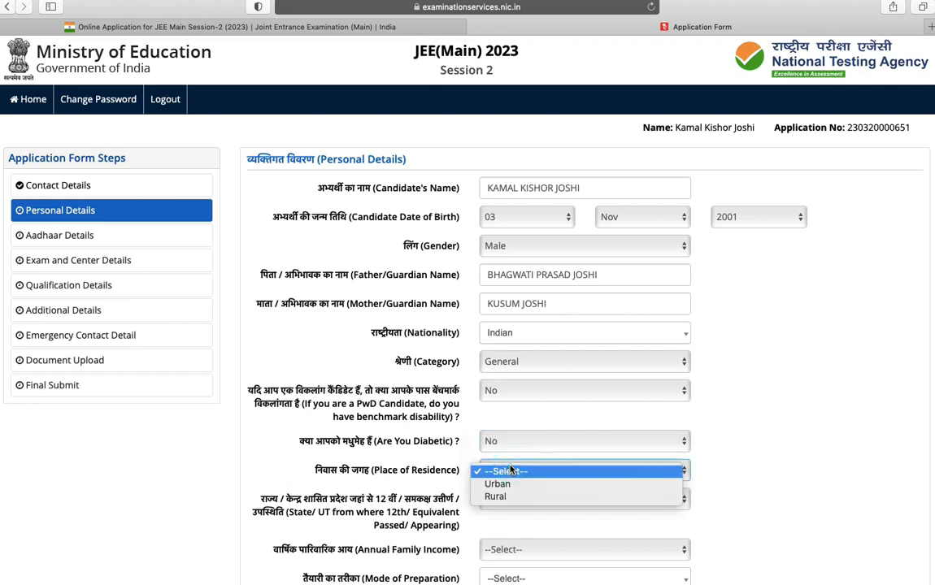
{"action": "left_click", "coordinate": [511, 484]}
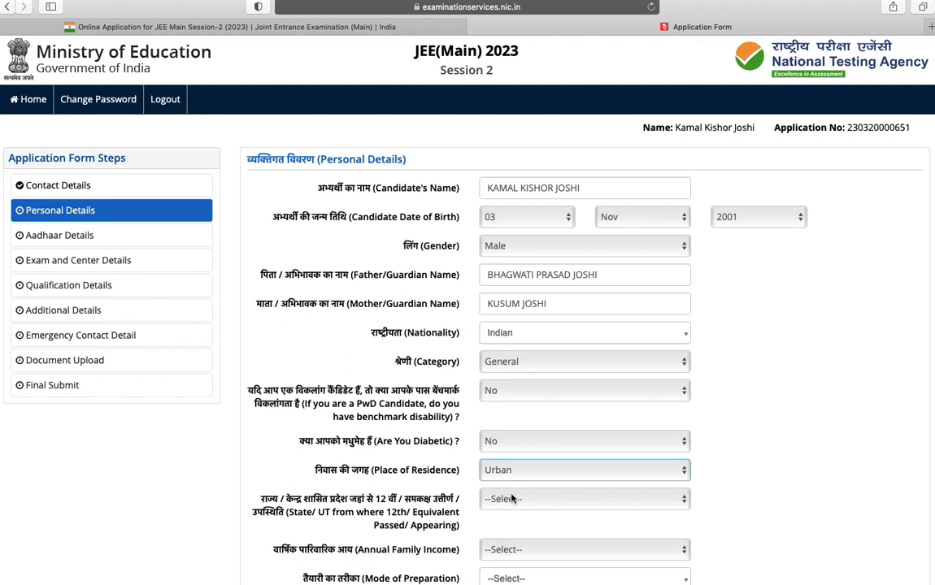
{"action": "left_click", "coordinate": [512, 499]}
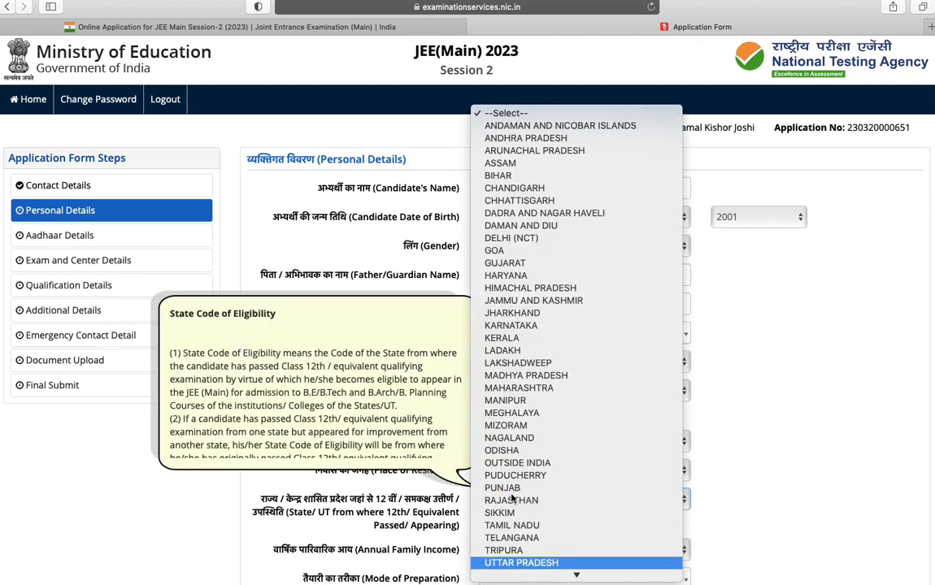
{"action": "key", "text": "Down"}
{"action": "key", "text": "Return"}
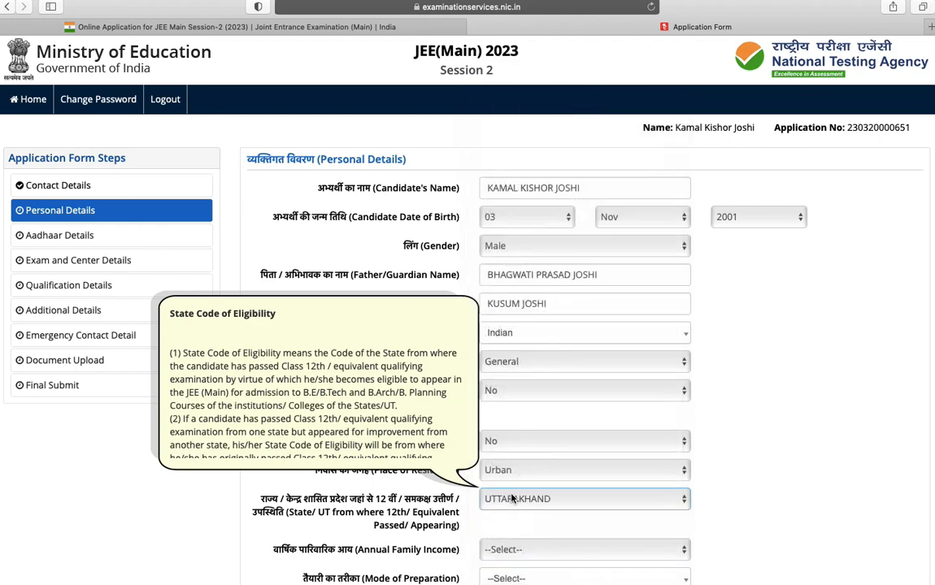
{"action": "left_click", "coordinate": [547, 553]}
{"action": "left_click", "coordinate": [545, 494]}
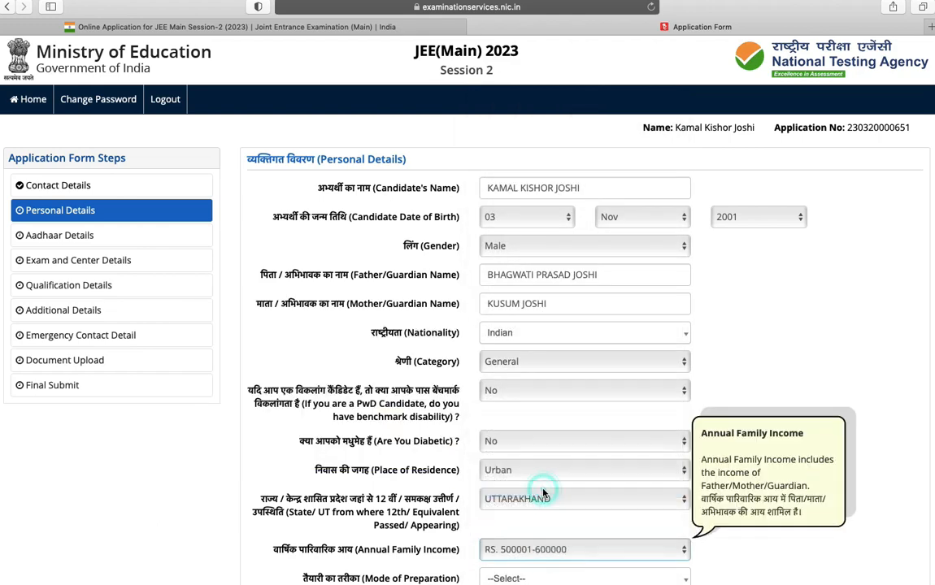
Set mode of preparation to Self Study and medium of schooling to English.
{"action": "left_click", "coordinate": [528, 579]}
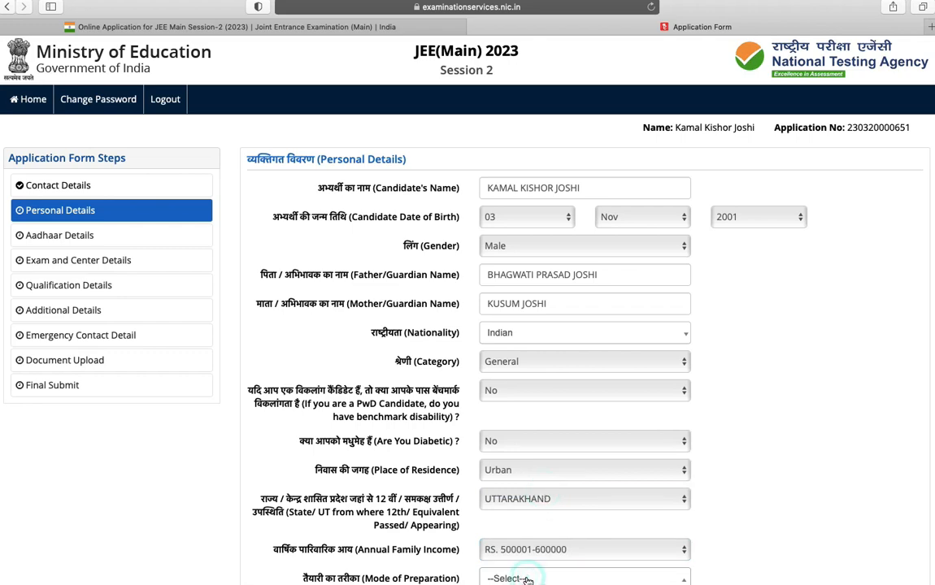
{"action": "scroll", "coordinate": [663, 574], "scroll_direction": "down", "scroll_amount": 3}
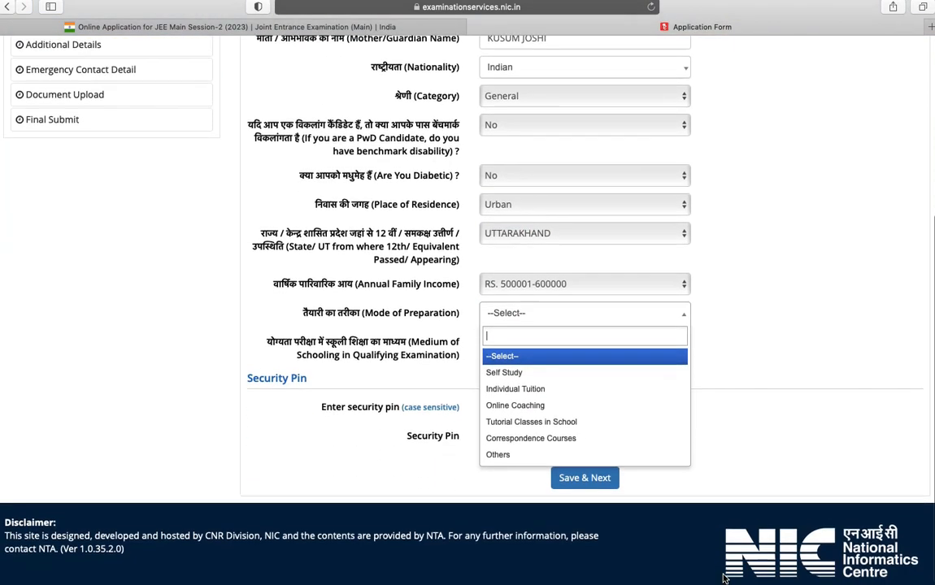
{"action": "left_click", "coordinate": [564, 373]}
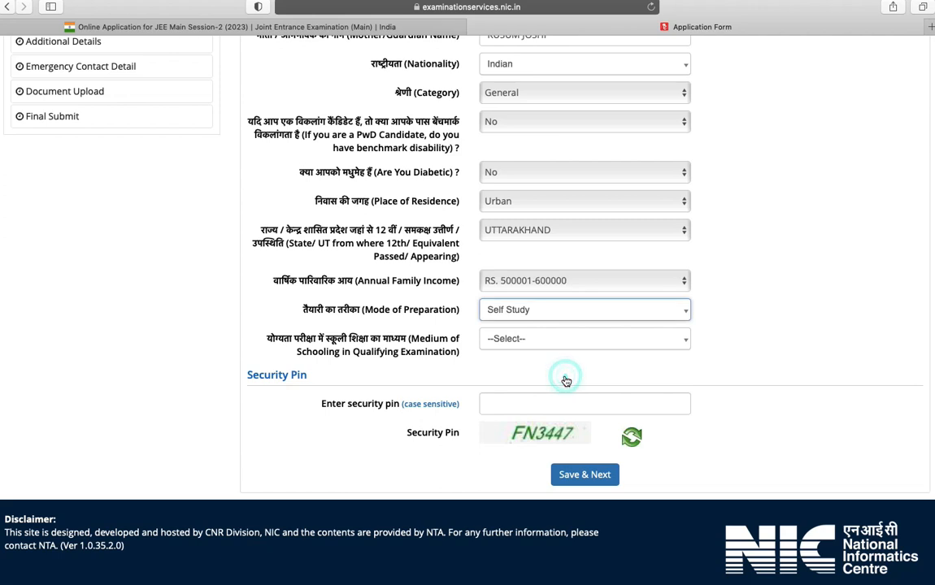
{"action": "scroll", "coordinate": [563, 377], "scroll_direction": "up", "scroll_amount": 1}
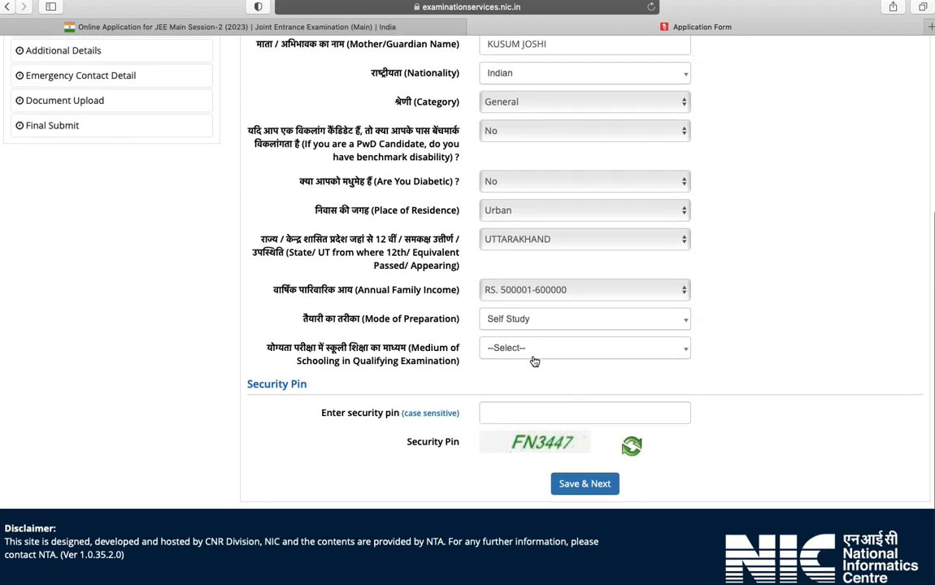
{"action": "left_click", "coordinate": [538, 353]}
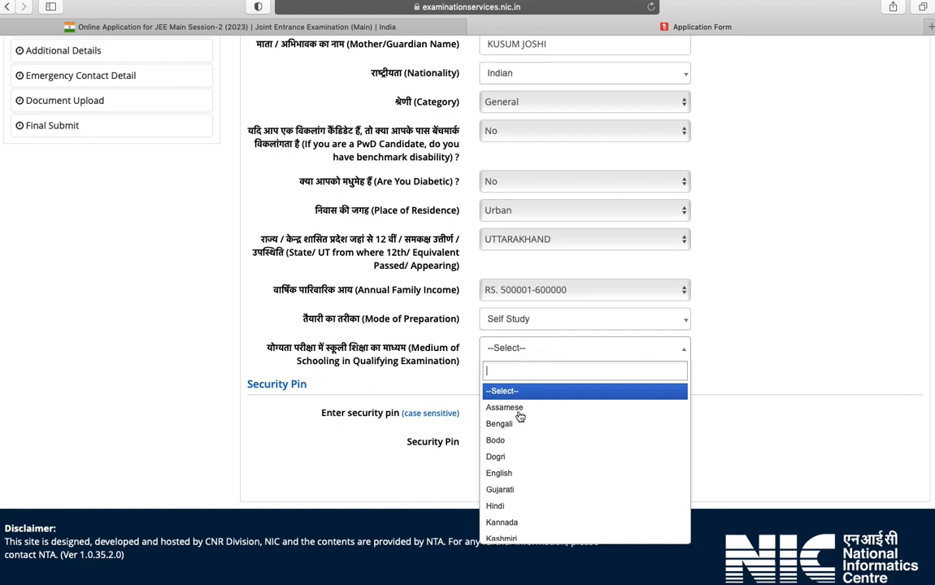
{"action": "left_click", "coordinate": [502, 472]}
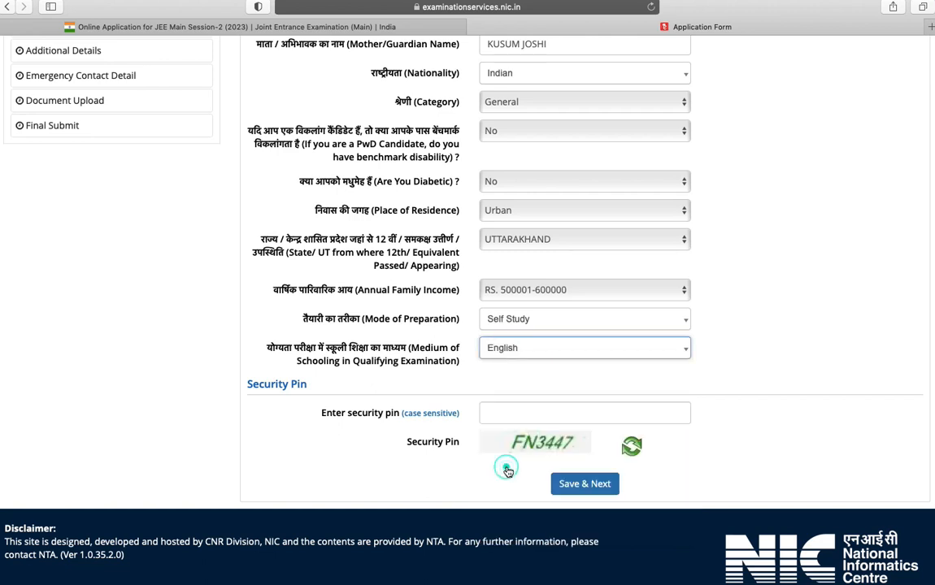
Enter the security pin and Save & Next the personal details, confirming with Yes.
{"action": "left_click", "coordinate": [514, 416]}
{"action": "type", "text": "F"}
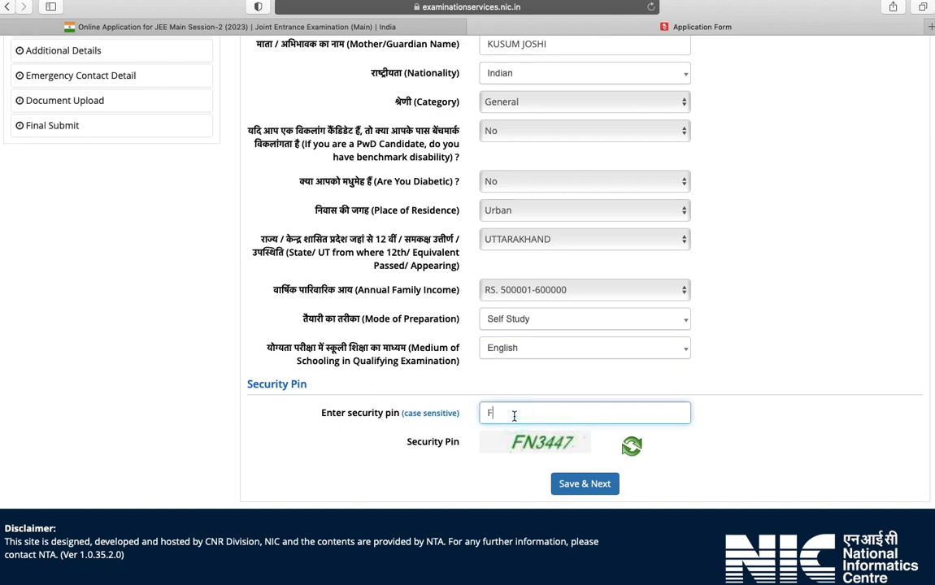
{"action": "type", "text": "N3447"}
{"action": "left_click", "coordinate": [576, 488]}
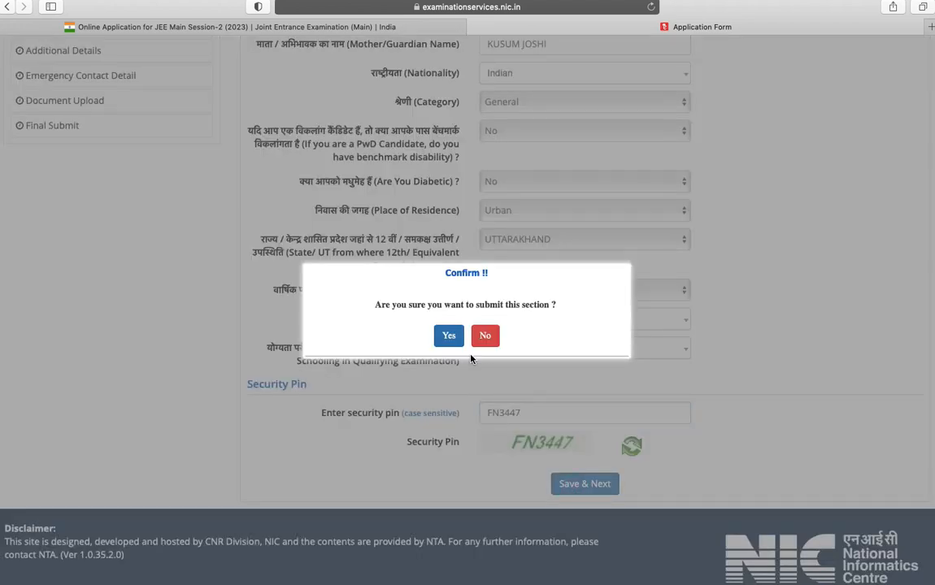
{"action": "left_click", "coordinate": [451, 338]}
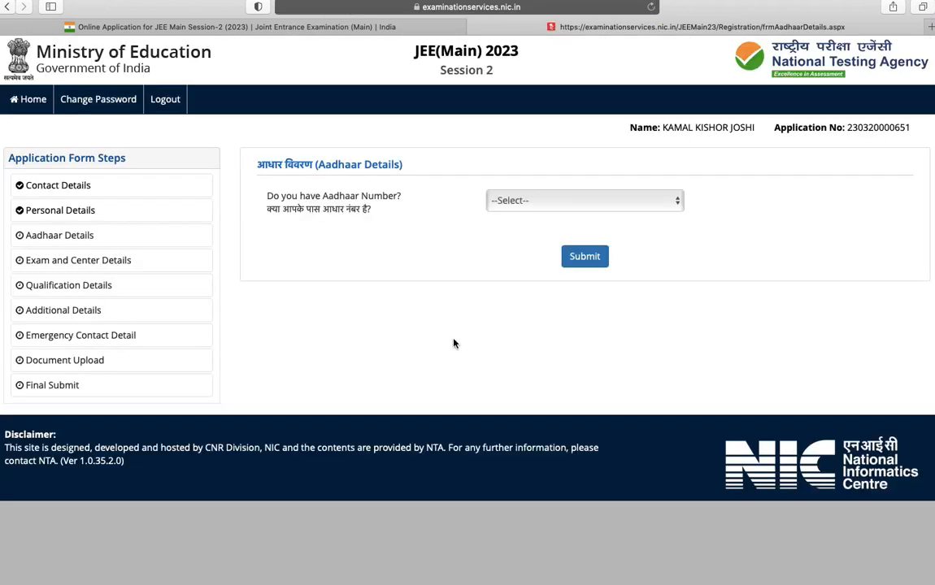
Answer No to having an Aadhaar number and submit the Aadhaar details, confirming with OK.
{"action": "left_click", "coordinate": [553, 201]}
{"action": "left_click", "coordinate": [538, 227]}
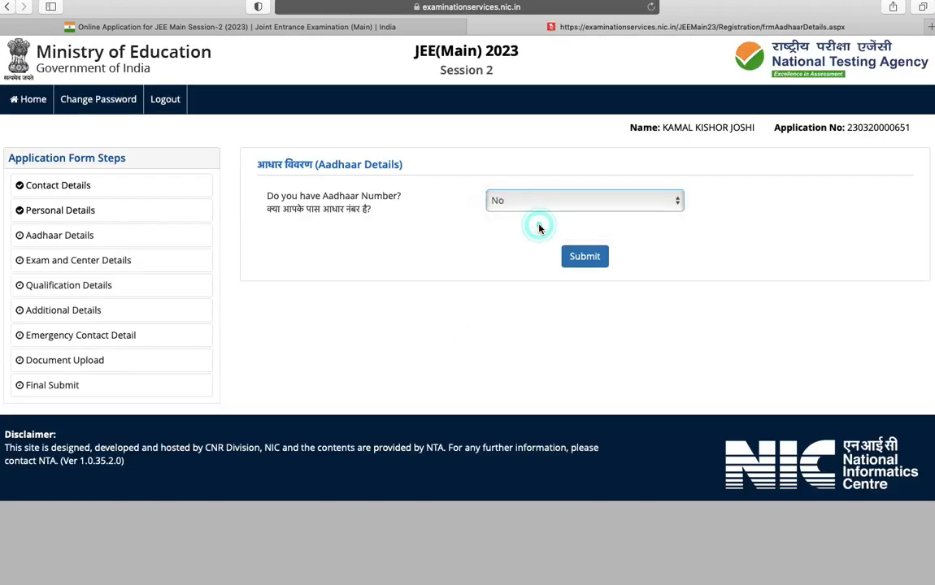
{"action": "left_click", "coordinate": [586, 260]}
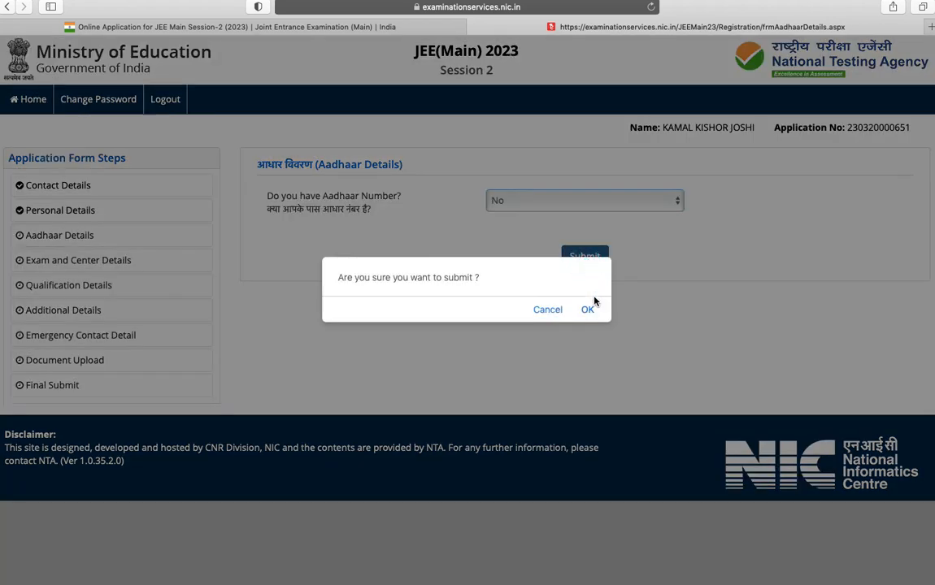
{"action": "left_click", "coordinate": [588, 311]}
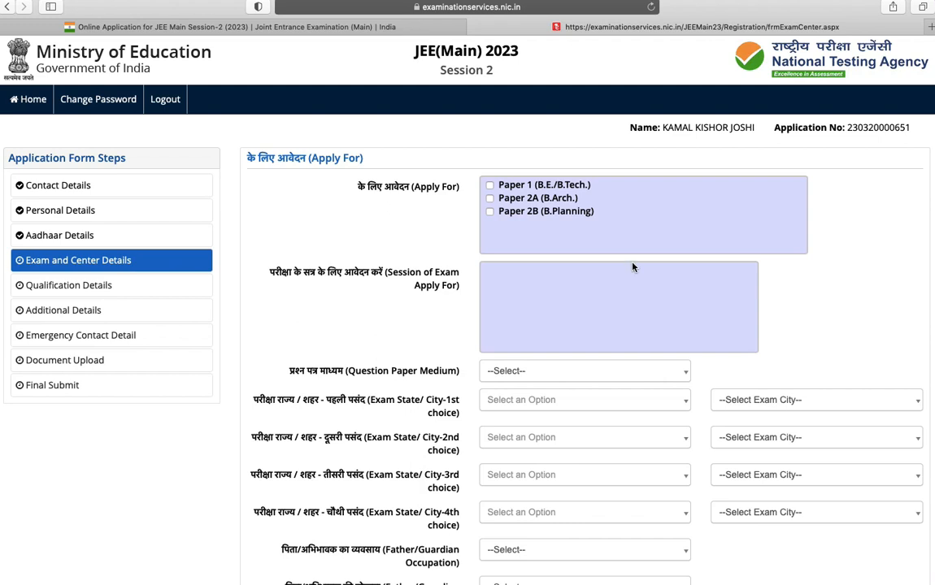
Apply for Paper 1 (B.E./B.Tech.) with English as the question paper medium.
{"action": "left_click", "coordinate": [490, 186]}
{"action": "left_click", "coordinate": [545, 380]}
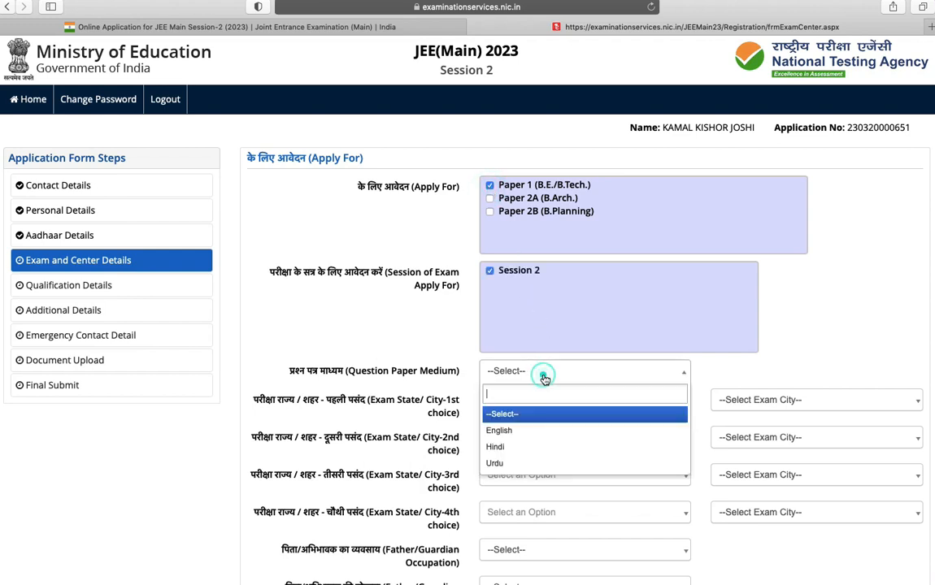
{"action": "left_click", "coordinate": [517, 433]}
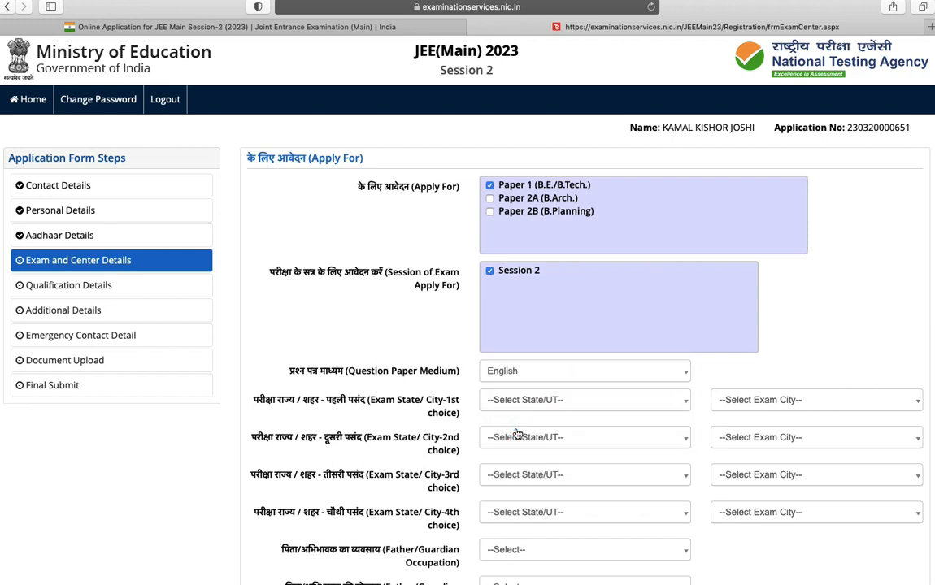
Choose UTTARAKHAND cities DEHRADUN and ALMORA as first and second exam choices.
{"action": "left_click", "coordinate": [541, 405]}
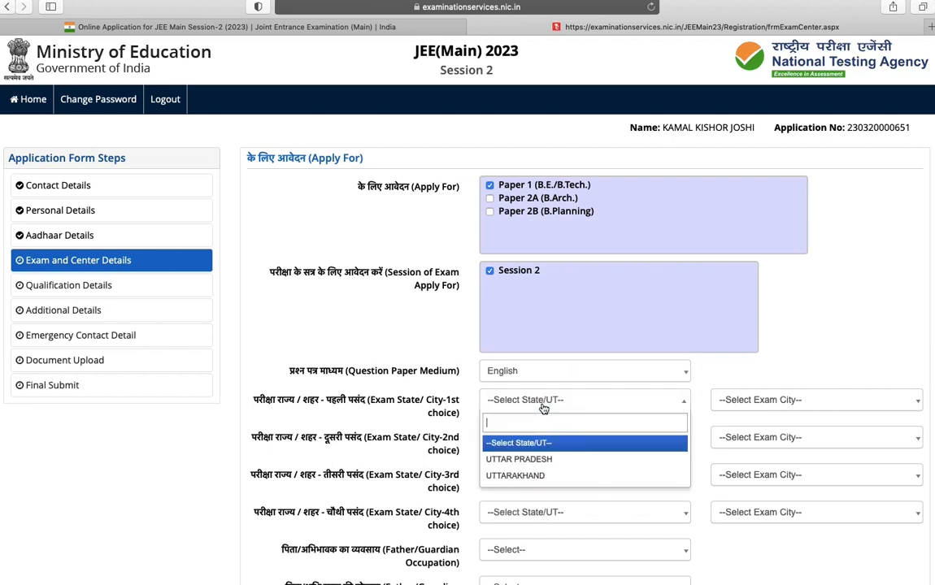
{"action": "left_click", "coordinate": [537, 478]}
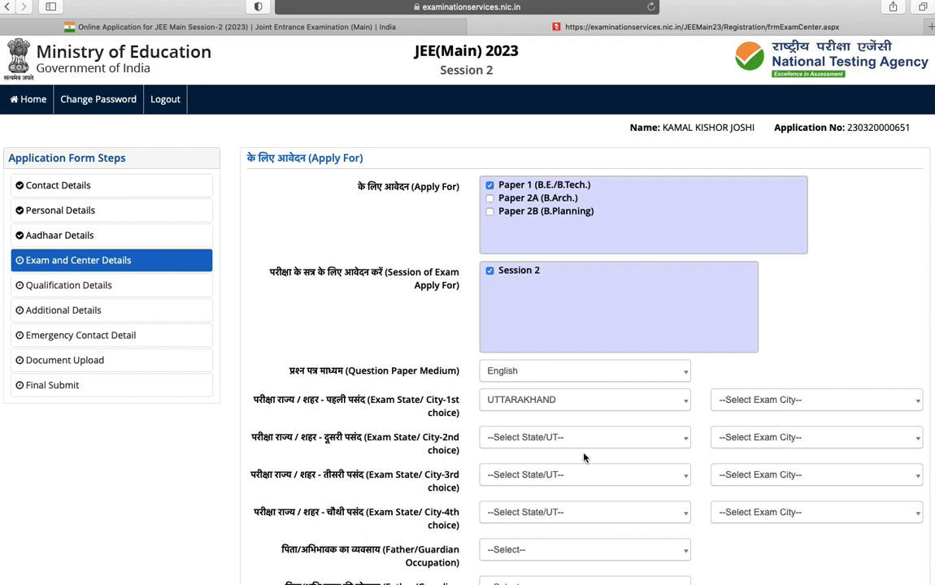
{"action": "left_click", "coordinate": [735, 400]}
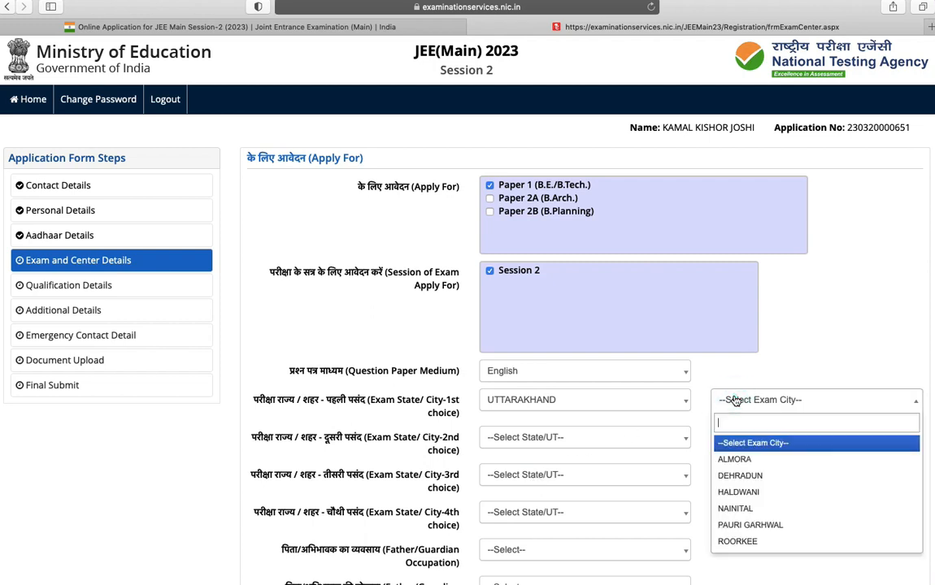
{"action": "left_click", "coordinate": [743, 475]}
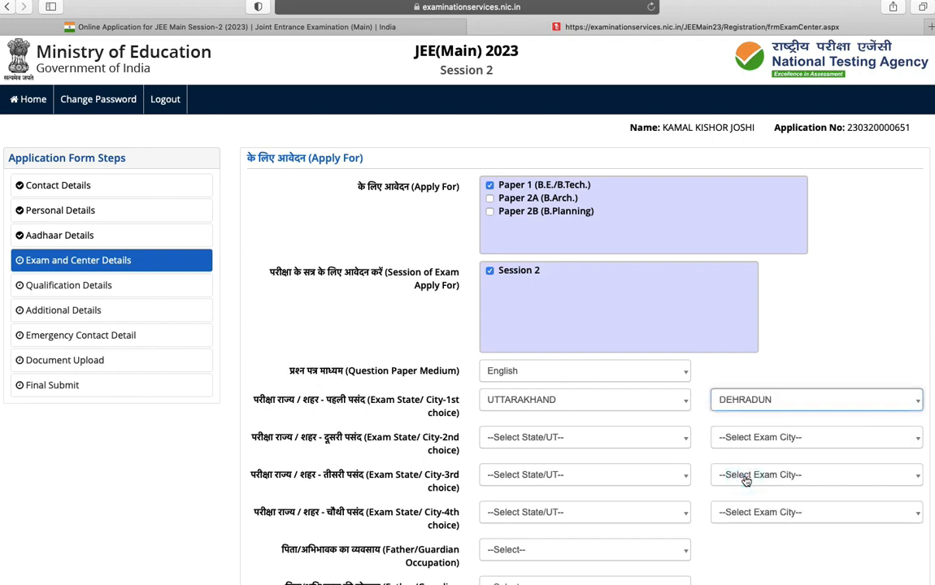
{"action": "left_click", "coordinate": [593, 439]}
{"action": "left_click", "coordinate": [546, 512]}
{"action": "left_click", "coordinate": [740, 438]}
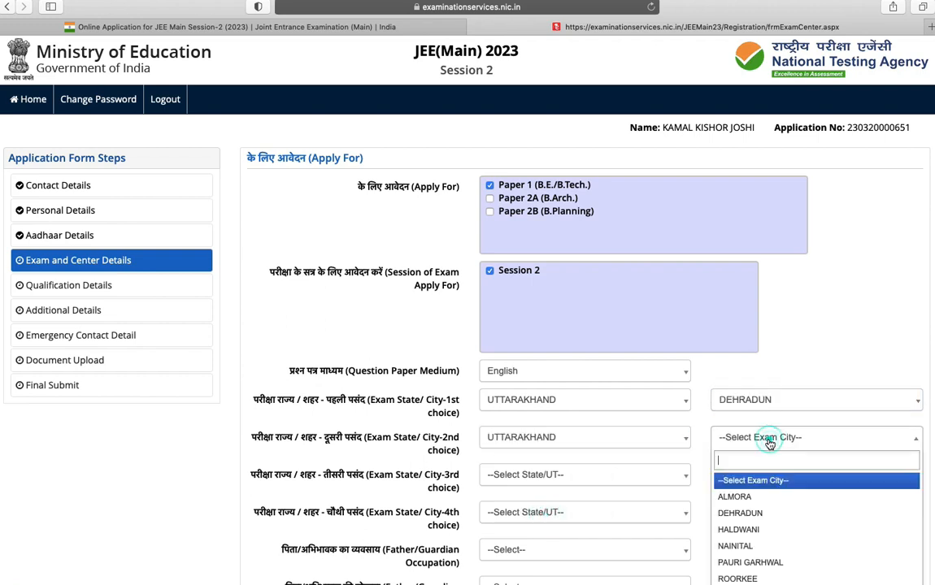
{"action": "left_click", "coordinate": [735, 497]}
Choose UTTARAKHAND cities NAINITAL and HALDWANI as third and fourth exam choices.
{"action": "left_click", "coordinate": [539, 475]}
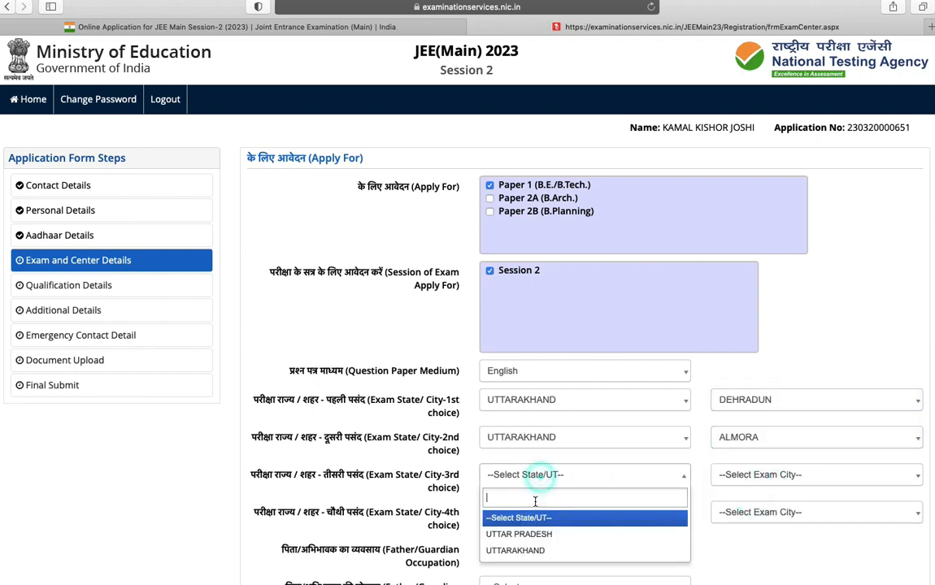
{"action": "left_click", "coordinate": [529, 550]}
{"action": "left_click", "coordinate": [788, 478]}
{"action": "left_click", "coordinate": [732, 580]}
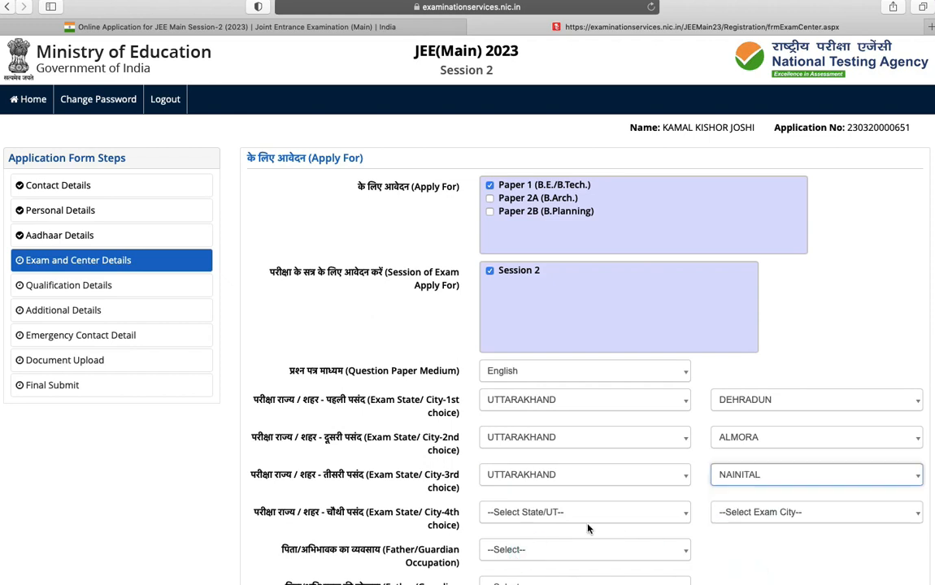
{"action": "left_click", "coordinate": [572, 513]}
{"action": "scroll", "coordinate": [571, 513], "scroll_direction": "down", "scroll_amount": 2}
{"action": "left_click", "coordinate": [545, 528]}
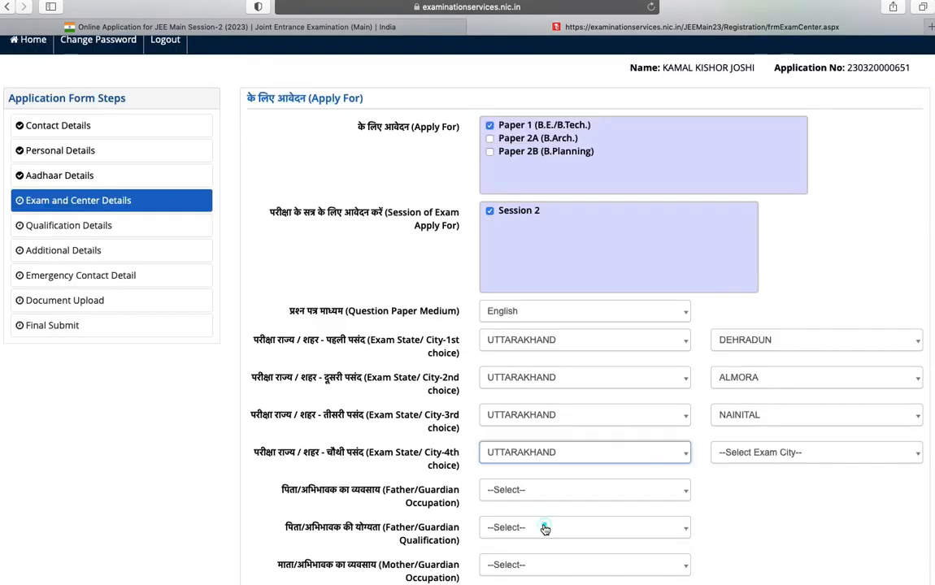
{"action": "left_click", "coordinate": [767, 449]}
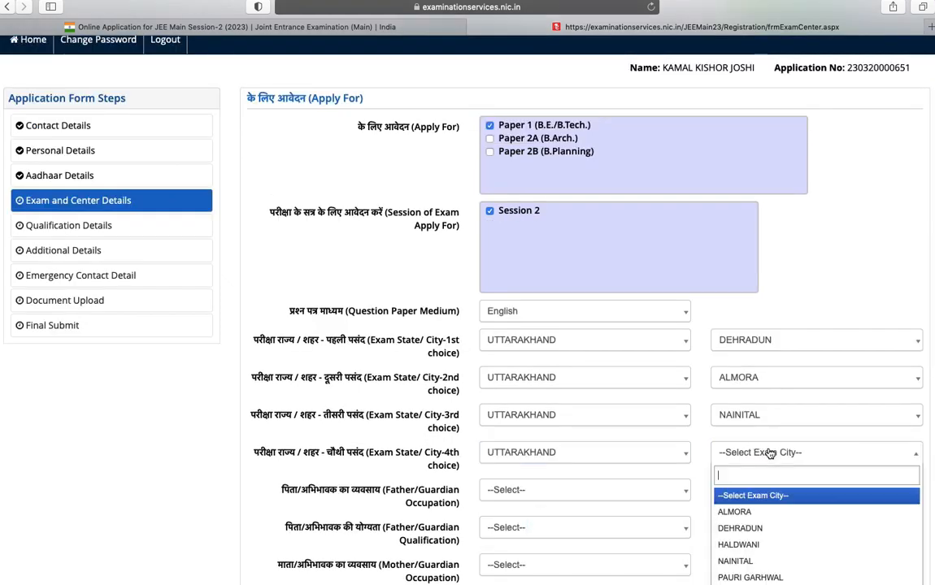
{"action": "left_click", "coordinate": [757, 544]}
{"action": "scroll", "coordinate": [758, 543], "scroll_direction": "down", "scroll_amount": 2}
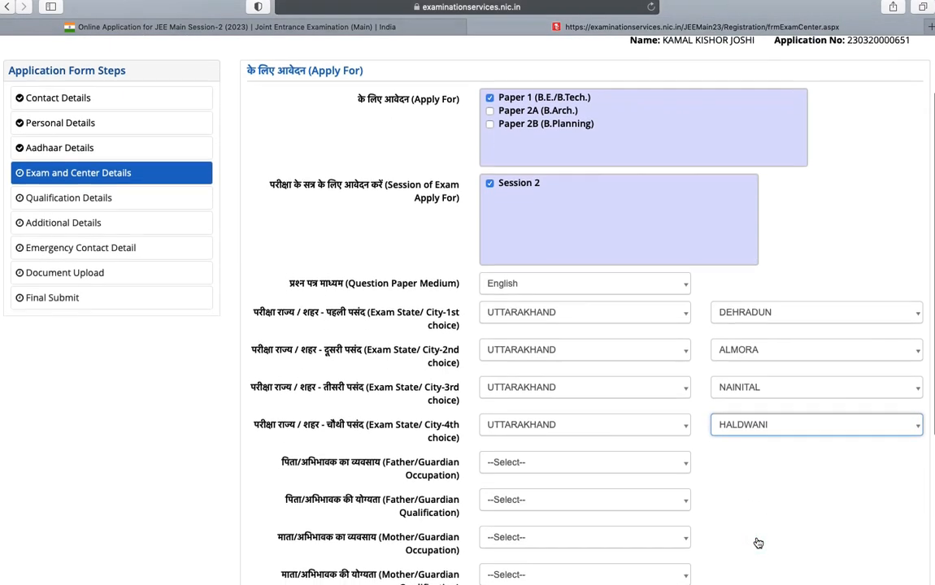
{"action": "scroll", "coordinate": [757, 543], "scroll_direction": "down", "scroll_amount": 2}
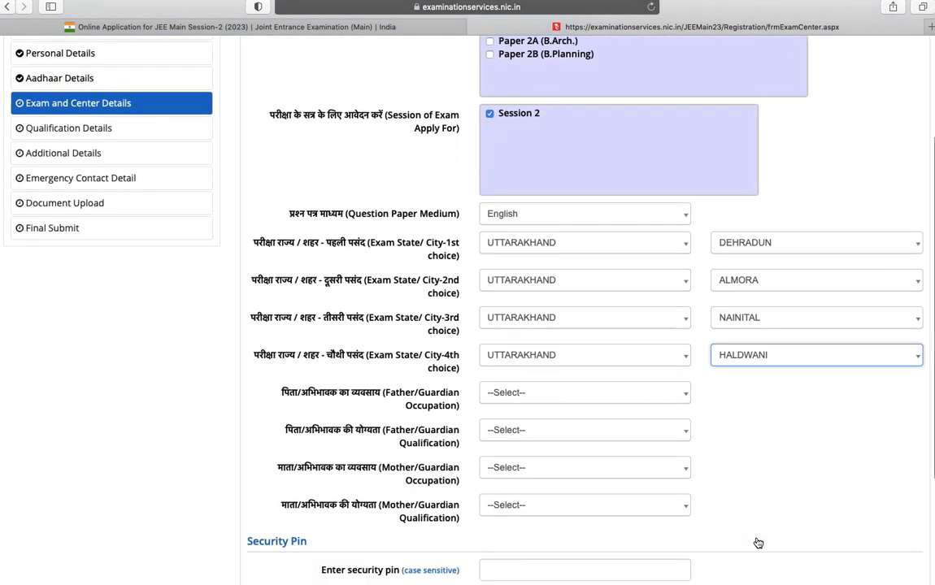
Choose AGRICULTURE and GRADUATE for the father, AGRICULTURE and MATRICULATE for the mother.
{"action": "left_click", "coordinate": [537, 395]}
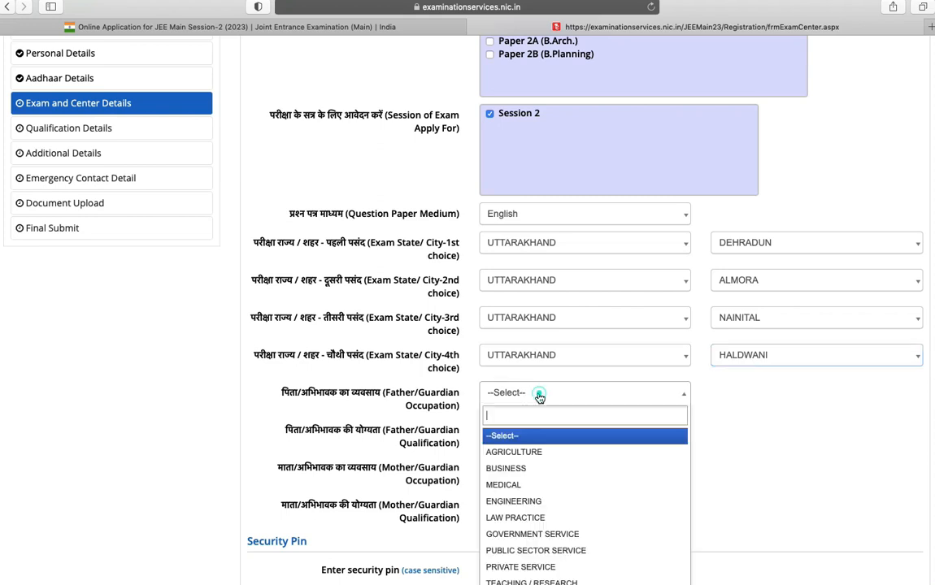
{"action": "left_click", "coordinate": [534, 452]}
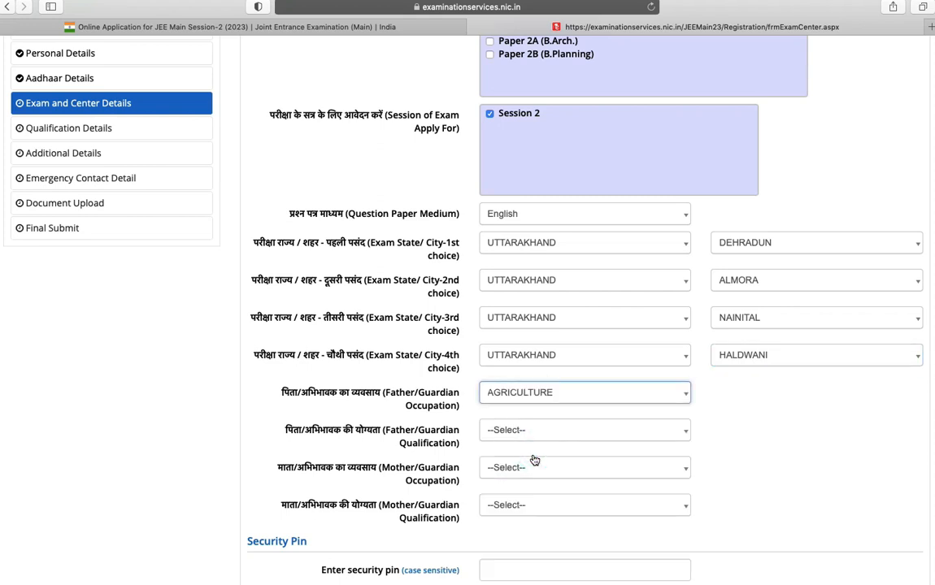
{"action": "left_click", "coordinate": [524, 432]}
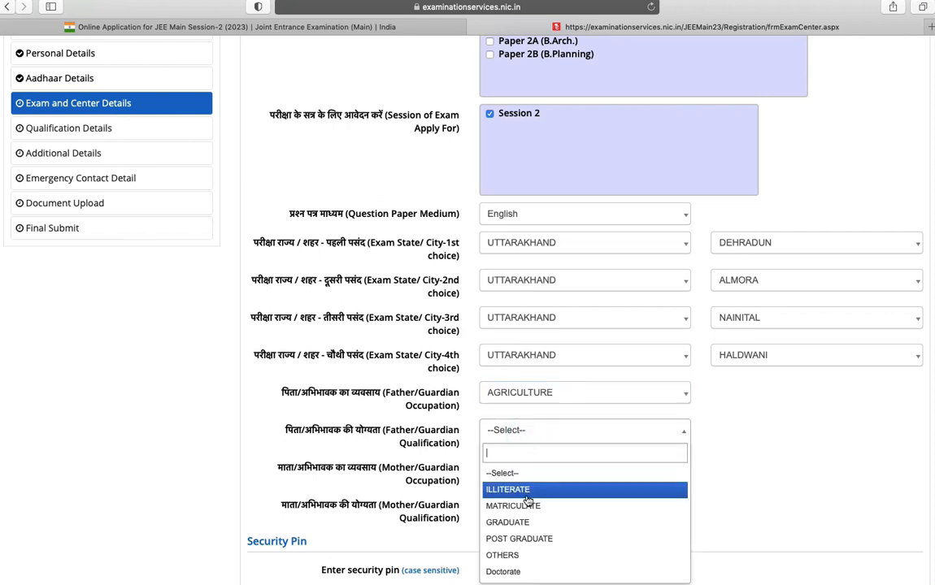
{"action": "left_click", "coordinate": [520, 522]}
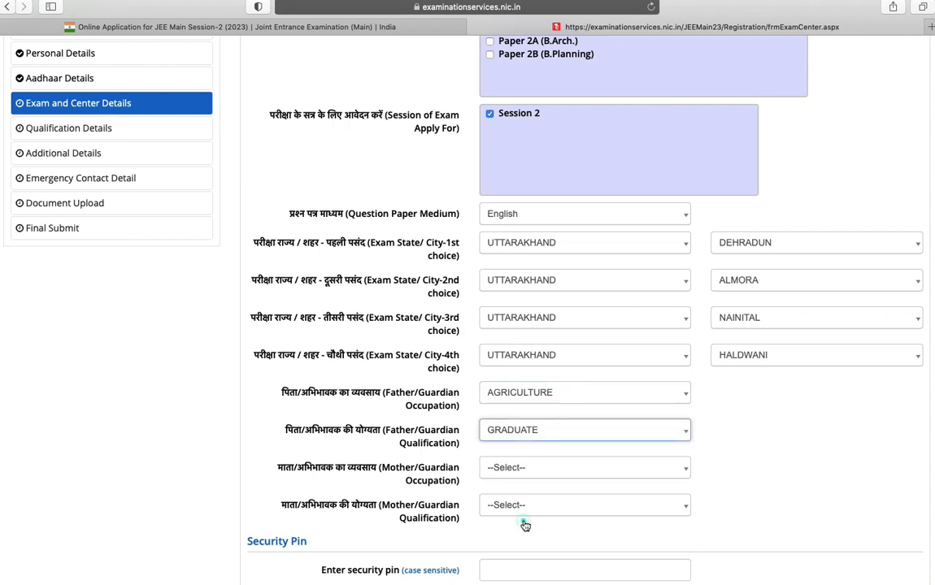
{"action": "left_click", "coordinate": [542, 470]}
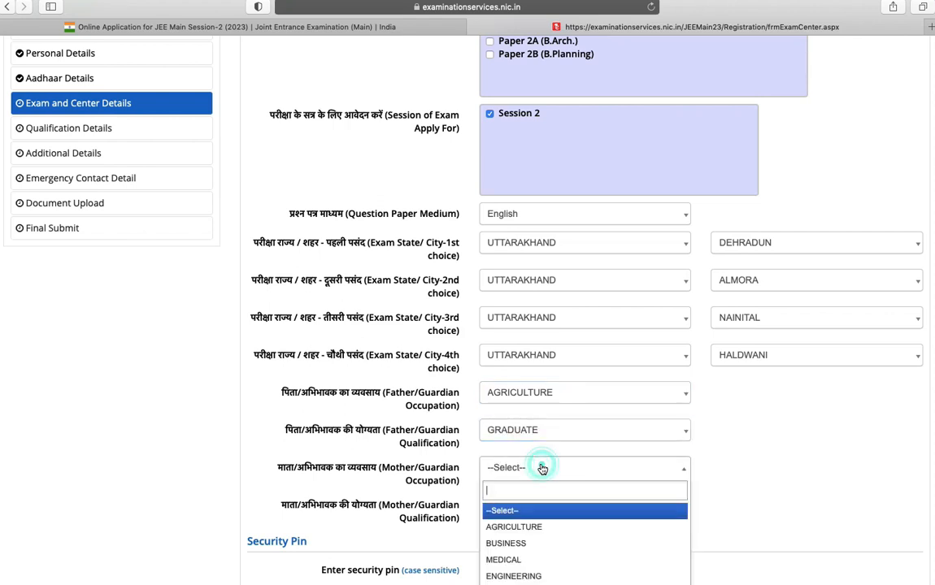
{"action": "left_click", "coordinate": [526, 527]}
{"action": "left_click", "coordinate": [541, 507]}
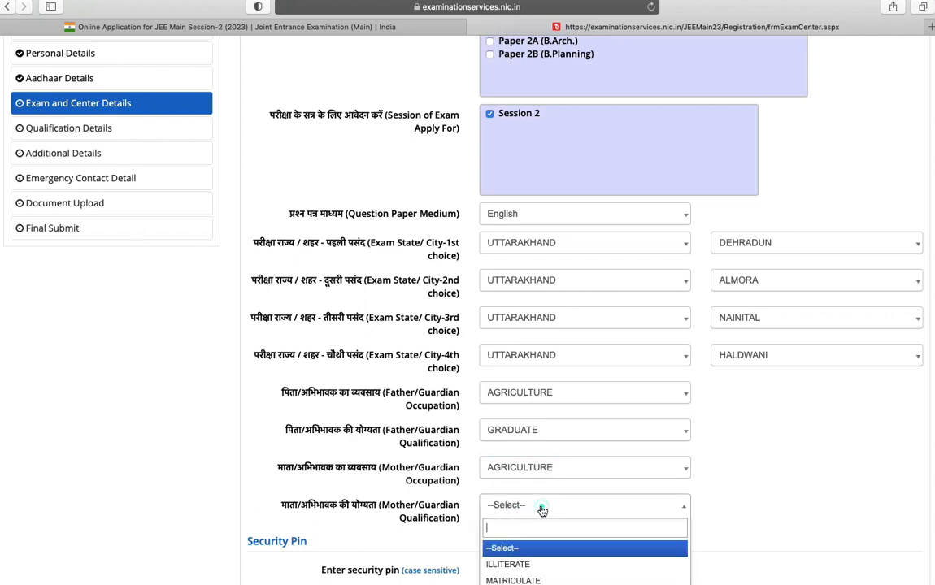
{"action": "left_click", "coordinate": [532, 581]}
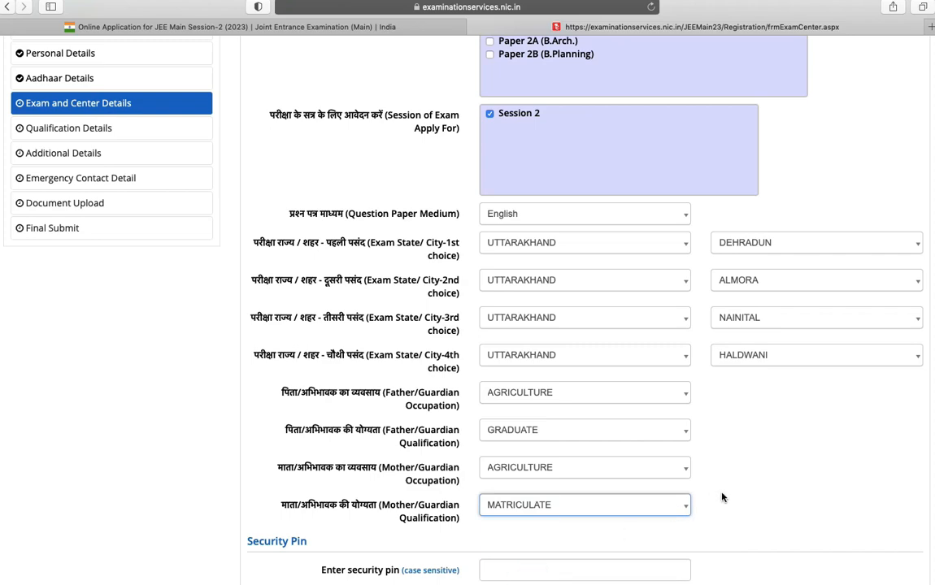
{"action": "scroll", "coordinate": [722, 497], "scroll_direction": "down", "scroll_amount": 5}
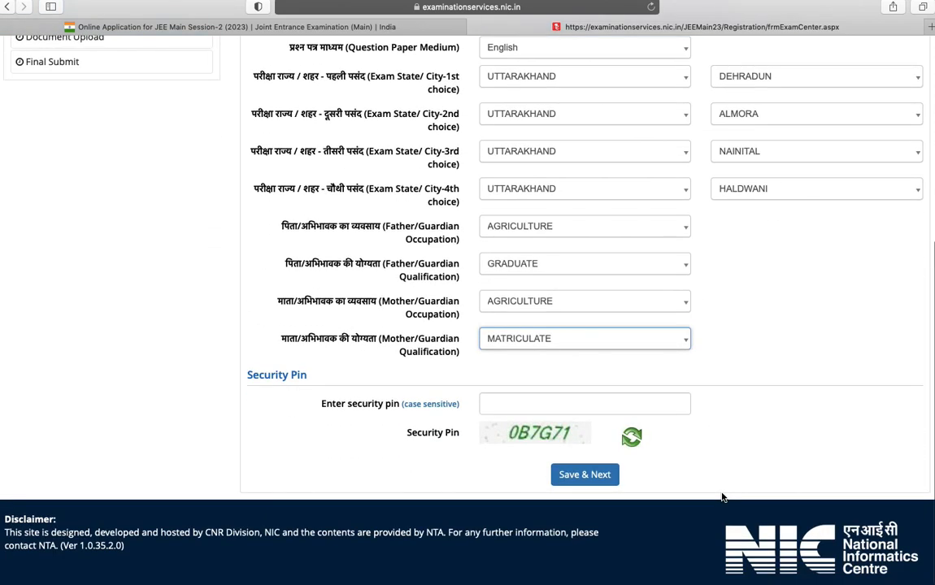
Enter the displayed security pin and save the Exam and Center Details section, confirming with Yes.
{"action": "left_click", "coordinate": [581, 403]}
{"action": "type", "text": "0B7"}
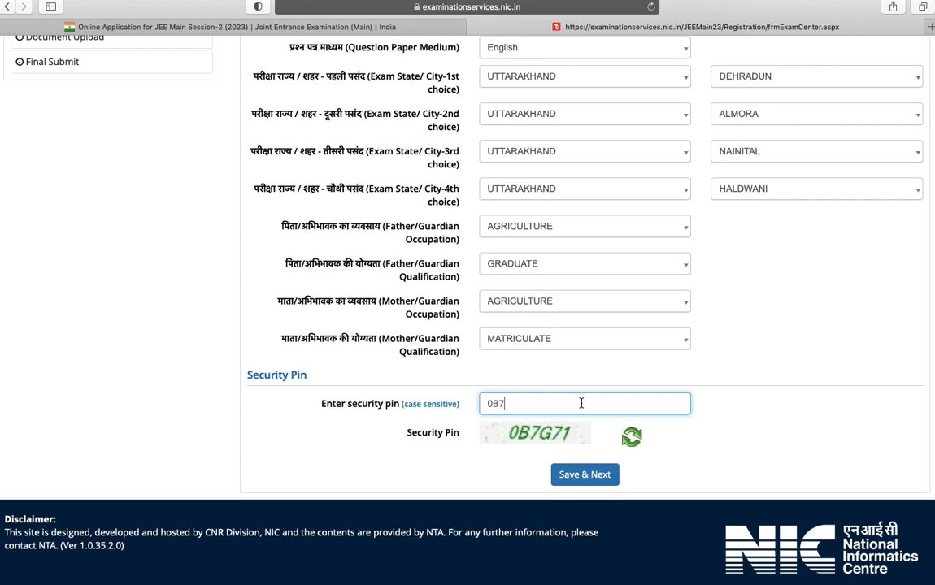
{"action": "type", "text": "G71"}
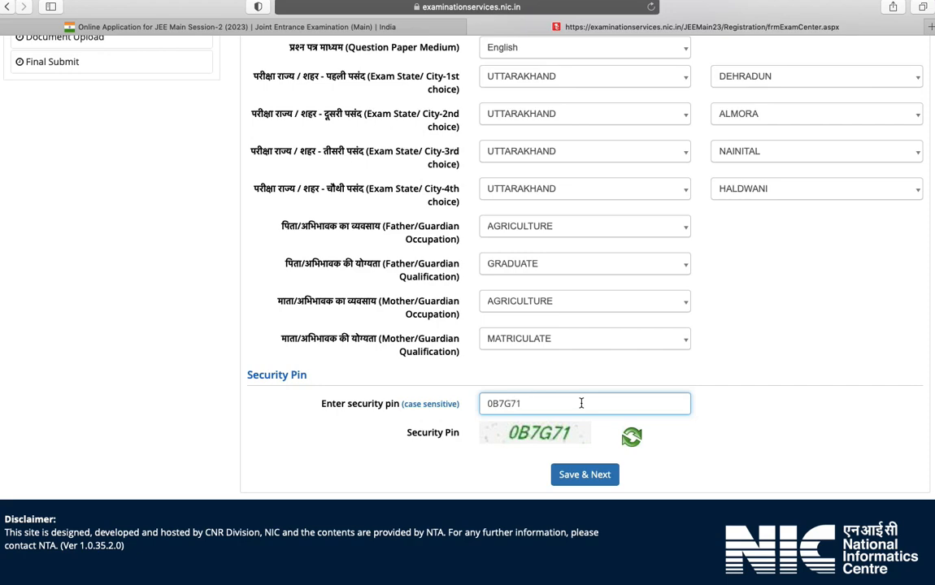
{"action": "left_click", "coordinate": [577, 478]}
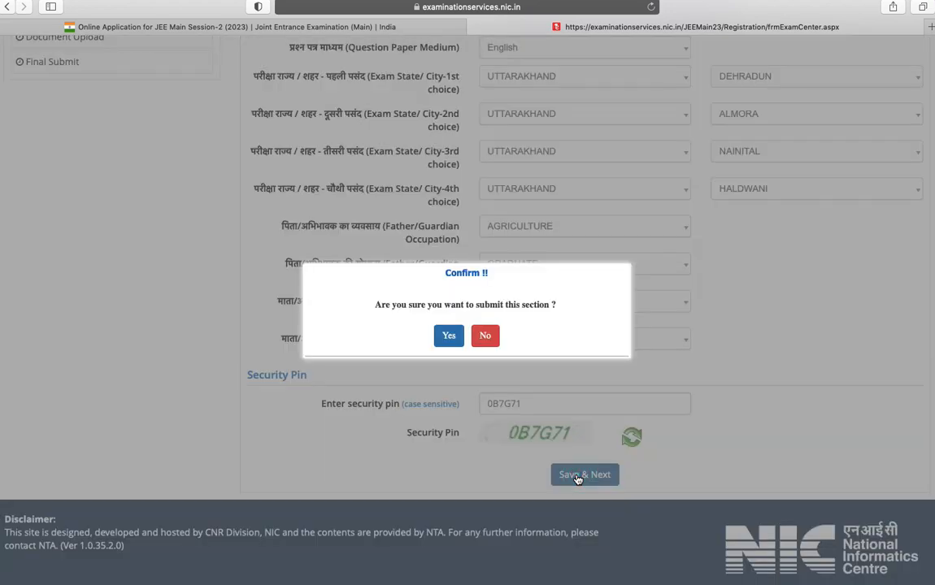
{"action": "left_click", "coordinate": [453, 338]}
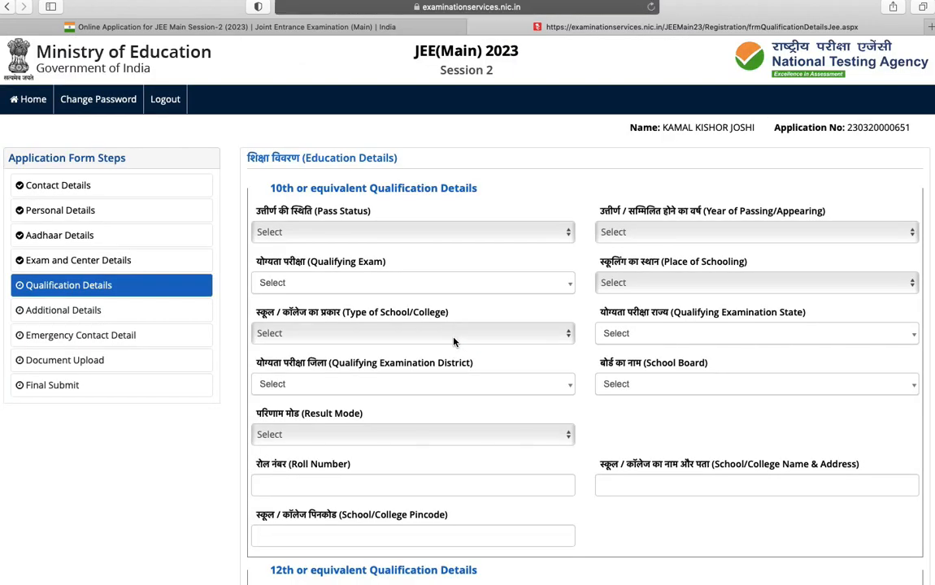
Mark the 10th as Passed with 2021 as the year of passing.
{"action": "left_click", "coordinate": [315, 233]}
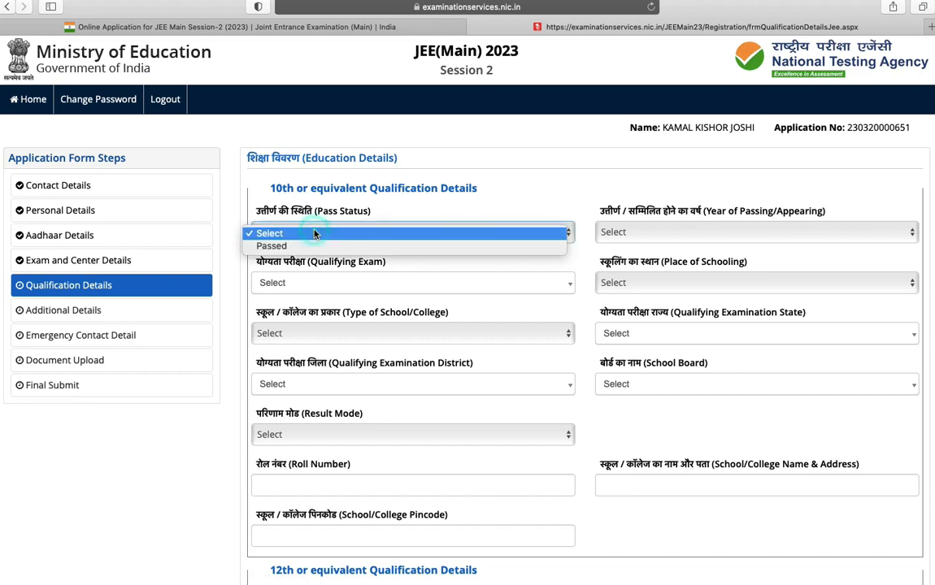
{"action": "left_click", "coordinate": [284, 244]}
{"action": "left_click", "coordinate": [745, 232]}
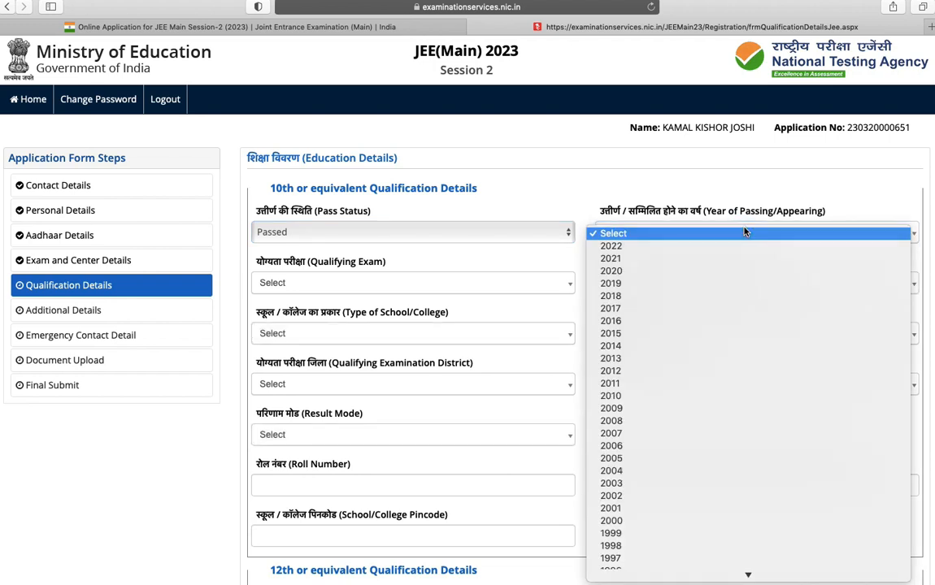
{"action": "left_click", "coordinate": [735, 260]}
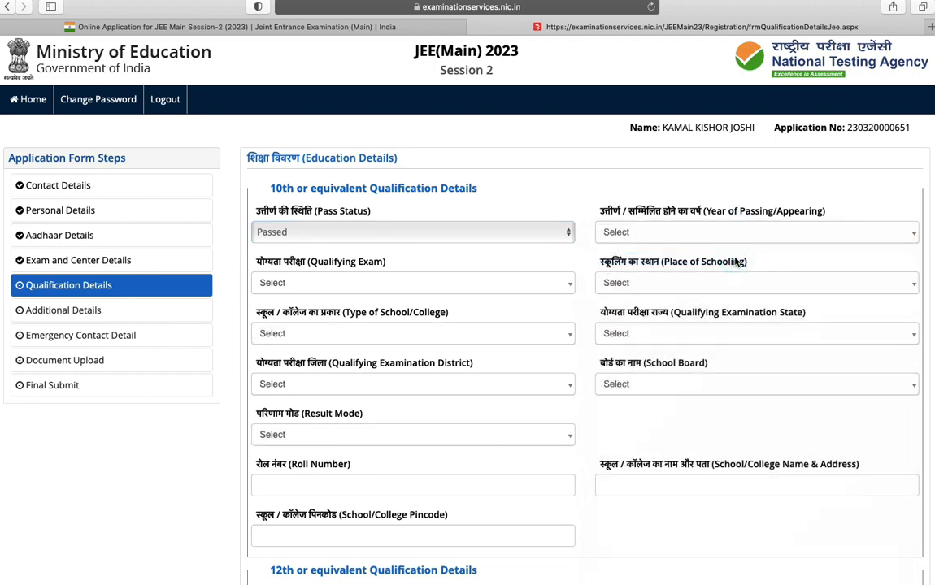
{"action": "left_click", "coordinate": [720, 235]}
{"action": "left_click", "coordinate": [688, 286]}
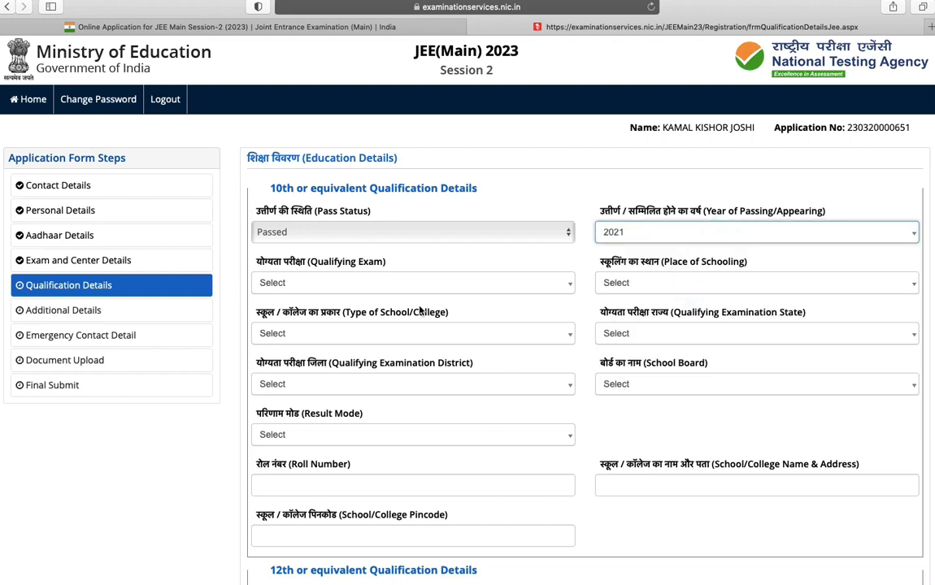
{"action": "scroll", "coordinate": [373, 289], "scroll_direction": "down", "scroll_amount": 3}
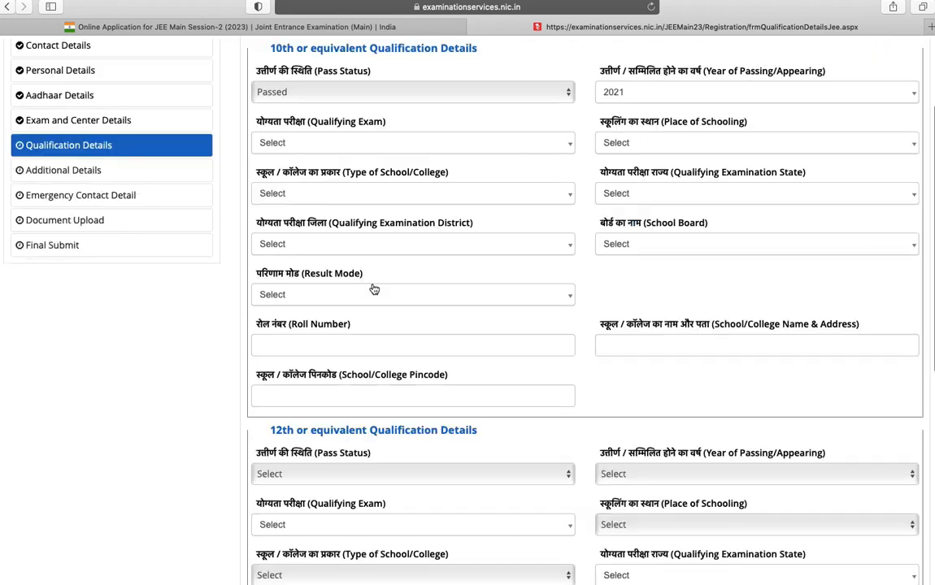
Set qualifying exam 10th or Equivalent, Urban schooling and Kendriya Vidyalaya(KV) school type.
{"action": "left_click", "coordinate": [336, 146]}
{"action": "left_click", "coordinate": [323, 205]}
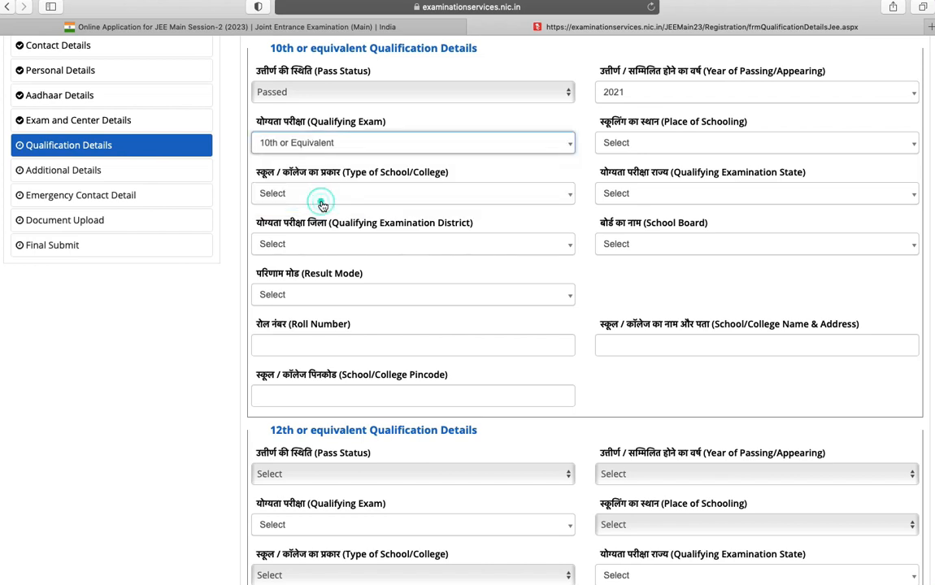
{"action": "left_click", "coordinate": [650, 143]}
{"action": "left_click", "coordinate": [648, 218]}
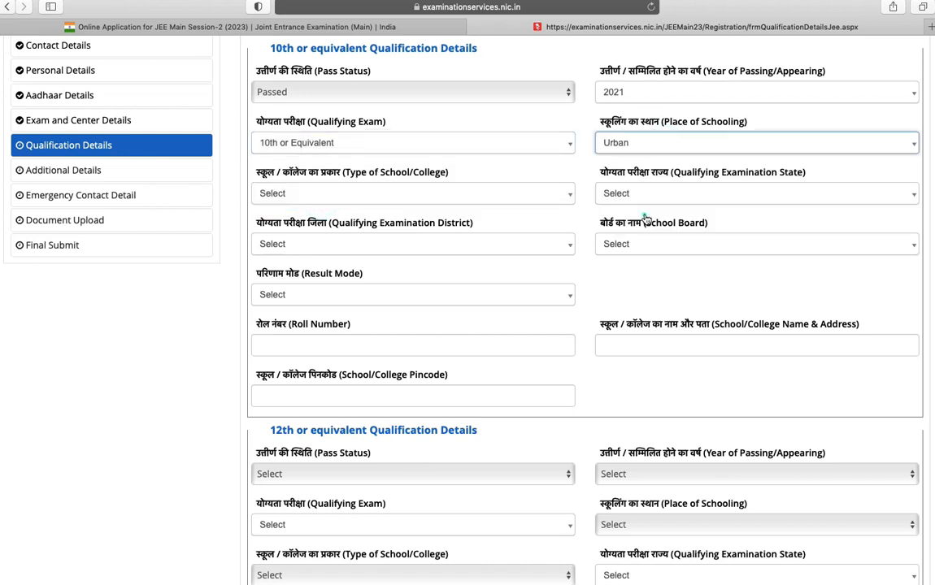
{"action": "left_click", "coordinate": [338, 196]}
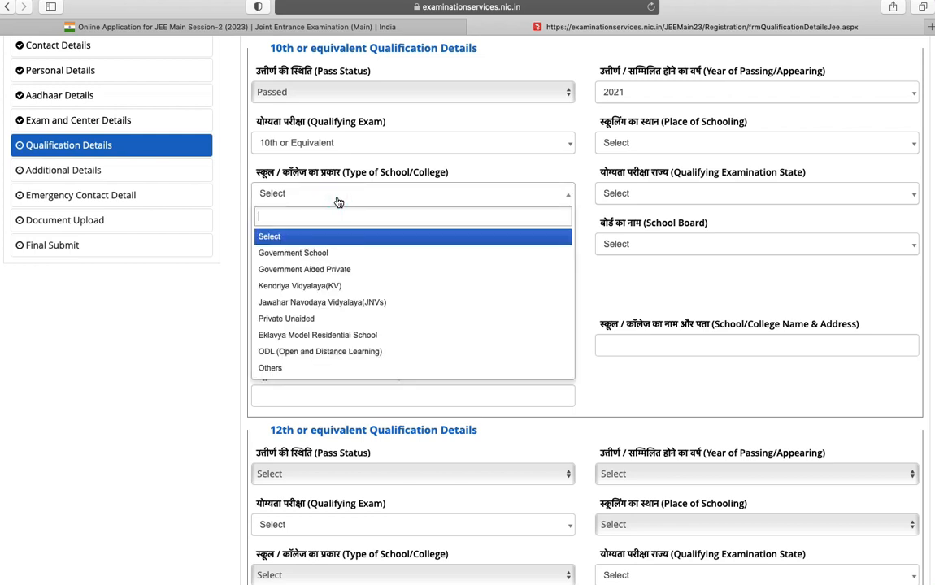
{"action": "left_click", "coordinate": [330, 286]}
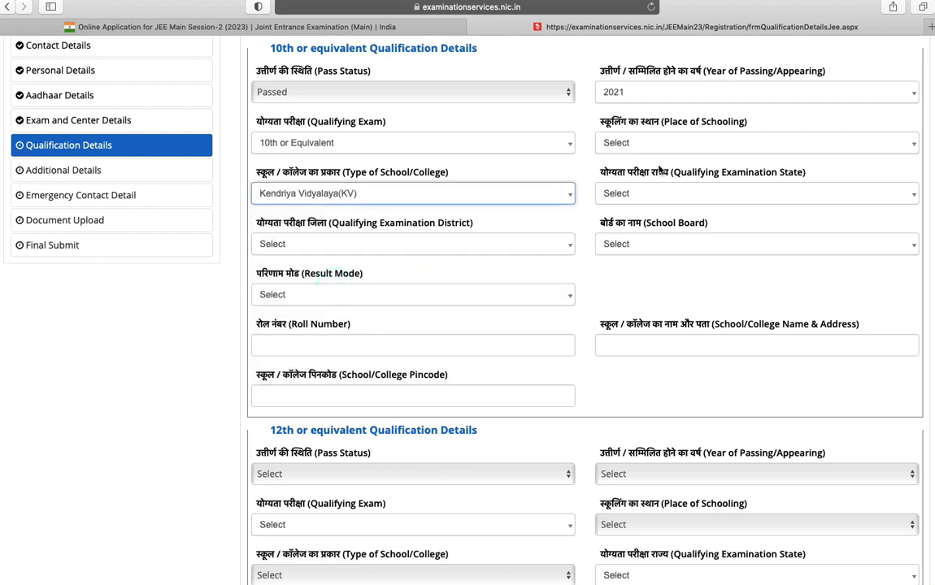
Search 'utt' and select UTTARAKHAND as the 10th examination state.
{"action": "left_click", "coordinate": [673, 195]}
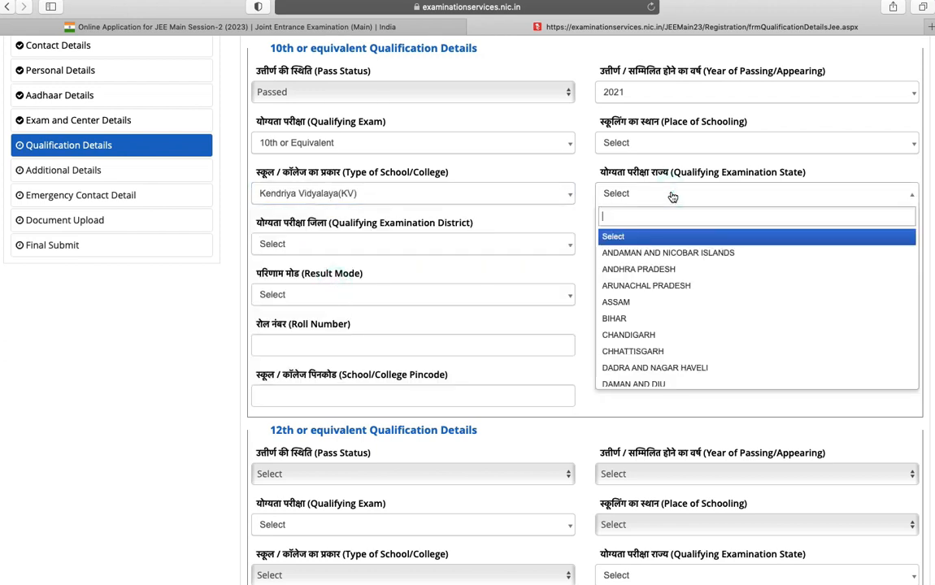
{"action": "left_click", "coordinate": [673, 197]}
{"action": "left_click", "coordinate": [674, 197]}
{"action": "type", "text": "utt"}
{"action": "key", "text": "Down"}
{"action": "key", "text": "Return"}
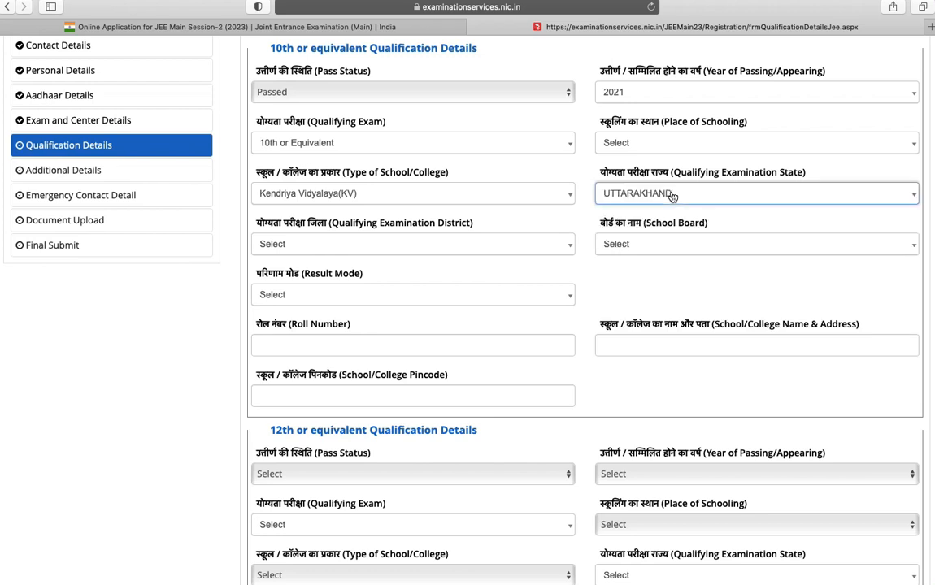
Select district PITHORAGARH via search 'pit' and board CENTRAL BOARD OF SECONDARY EDUCATION.
{"action": "left_click", "coordinate": [423, 247]}
{"action": "left_click", "coordinate": [421, 246]}
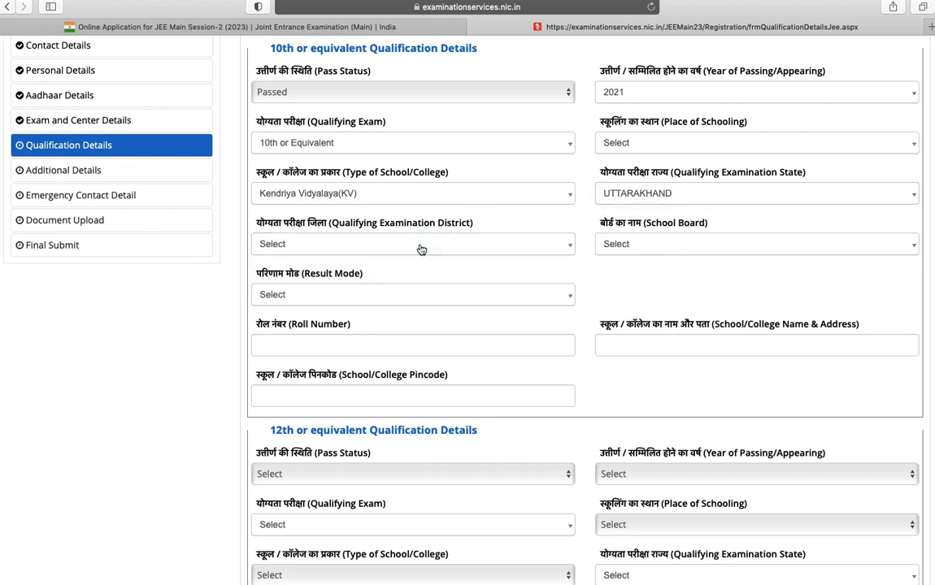
{"action": "left_click", "coordinate": [422, 246]}
{"action": "type", "text": "pit"}
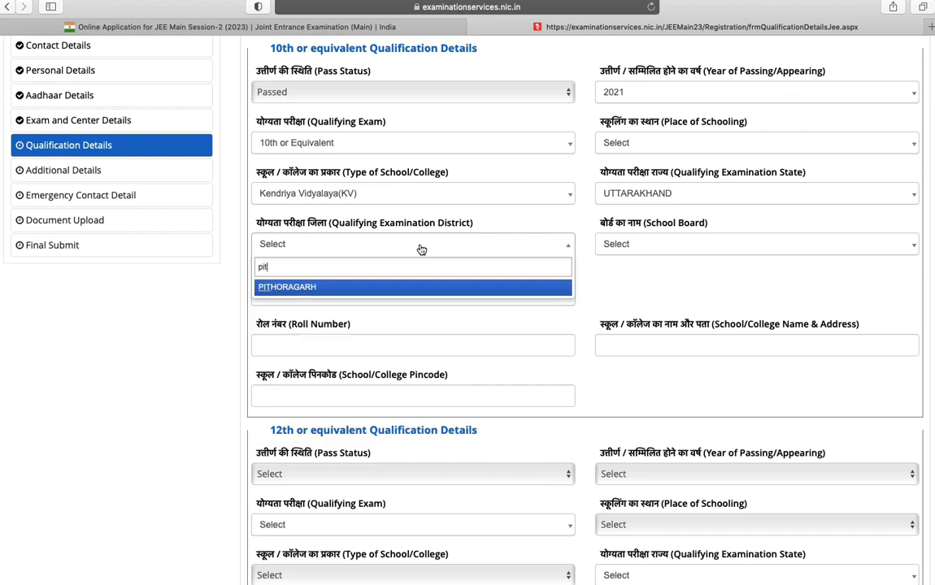
{"action": "left_click", "coordinate": [378, 287]}
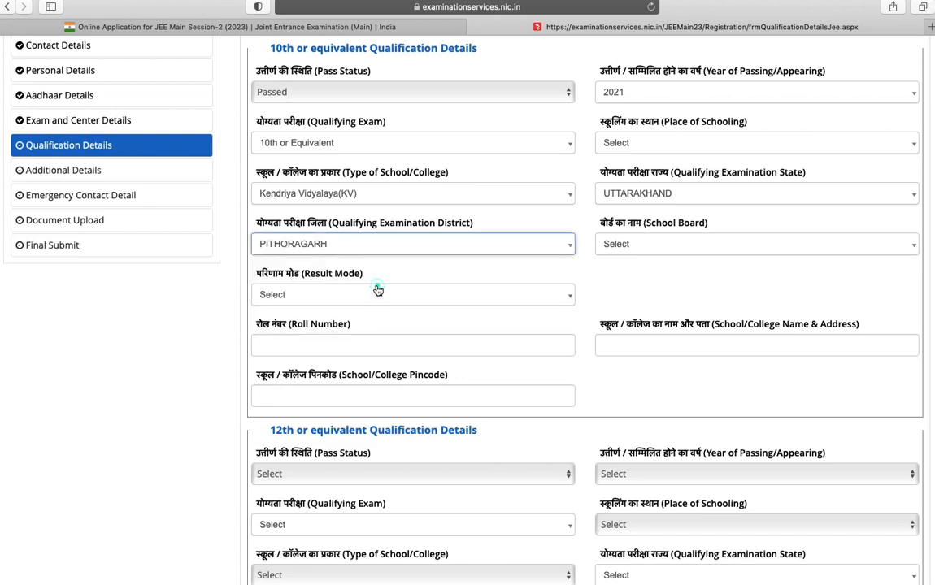
{"action": "left_click", "coordinate": [646, 245]}
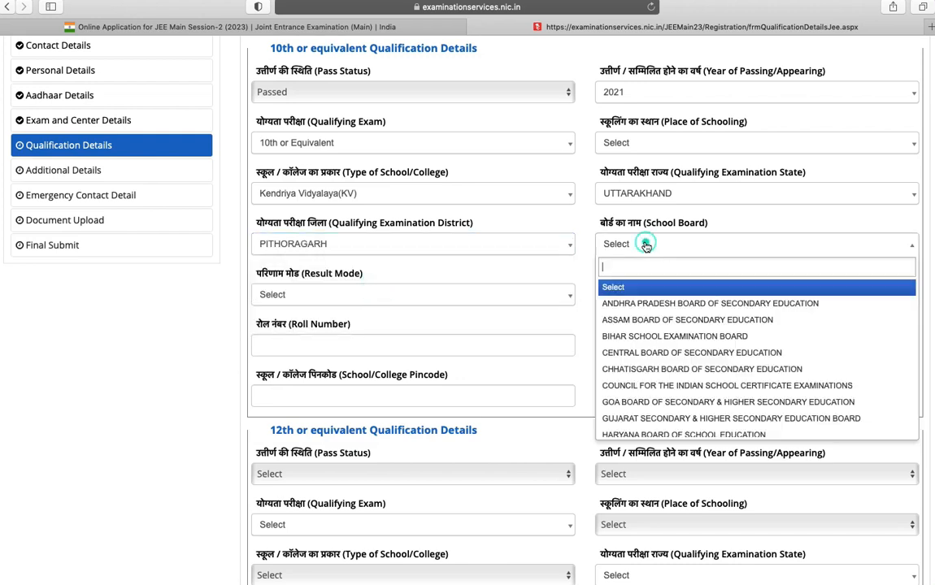
{"action": "left_click", "coordinate": [657, 353]}
Switch the 10th result mode to CGPA with maximum grade point 10 and CGPA 9.1.
{"action": "left_click", "coordinate": [348, 299]}
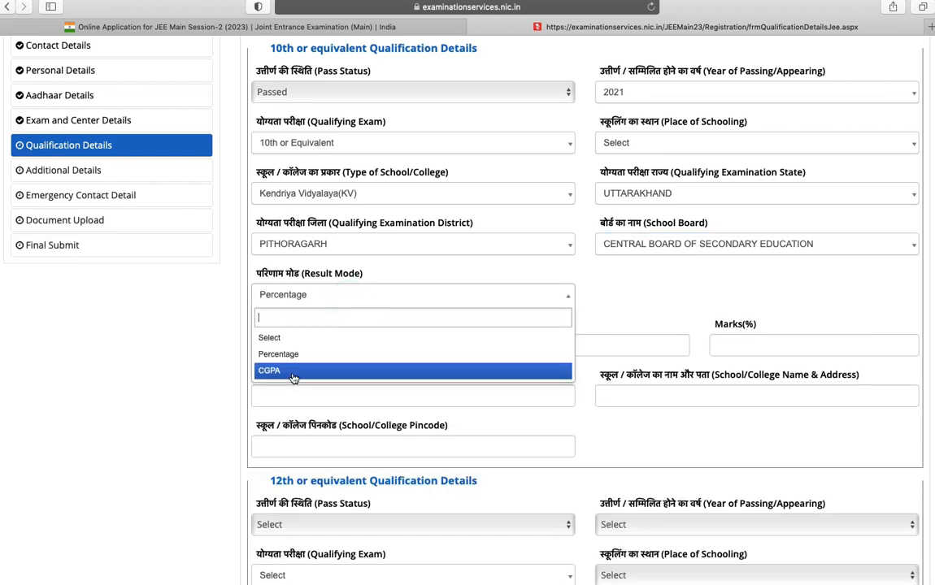
{"action": "left_click", "coordinate": [291, 372]}
{"action": "left_click", "coordinate": [330, 340]}
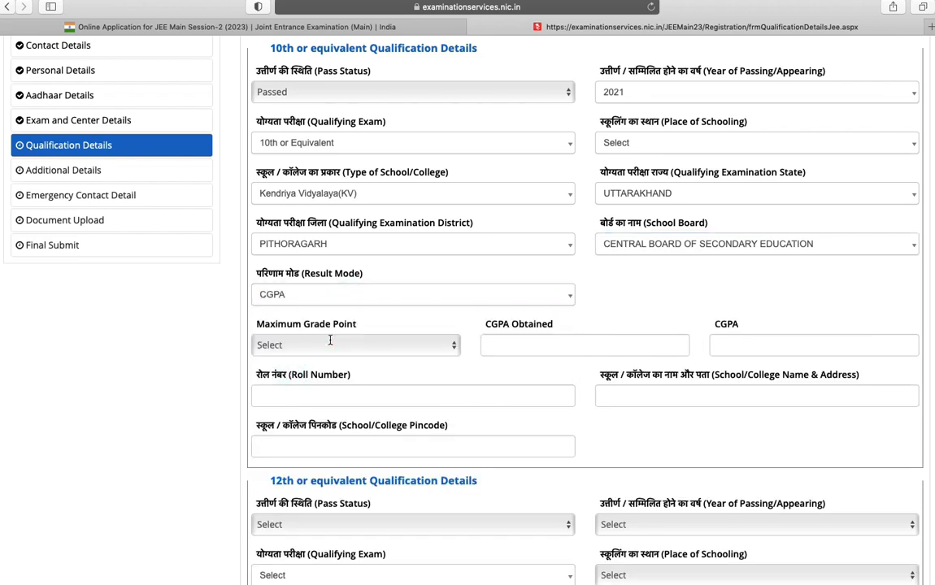
{"action": "left_click", "coordinate": [330, 344]}
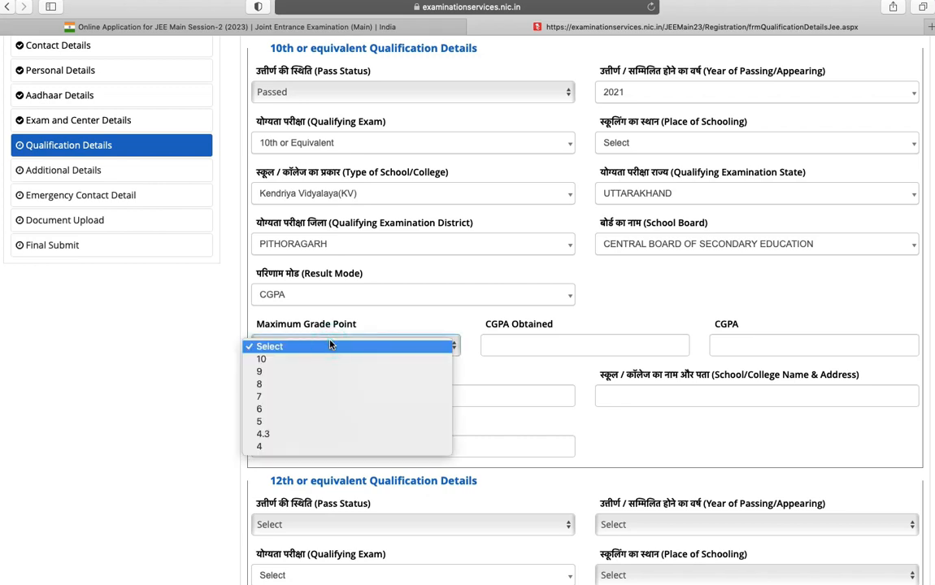
{"action": "left_click", "coordinate": [330, 360]}
{"action": "left_click", "coordinate": [518, 344]}
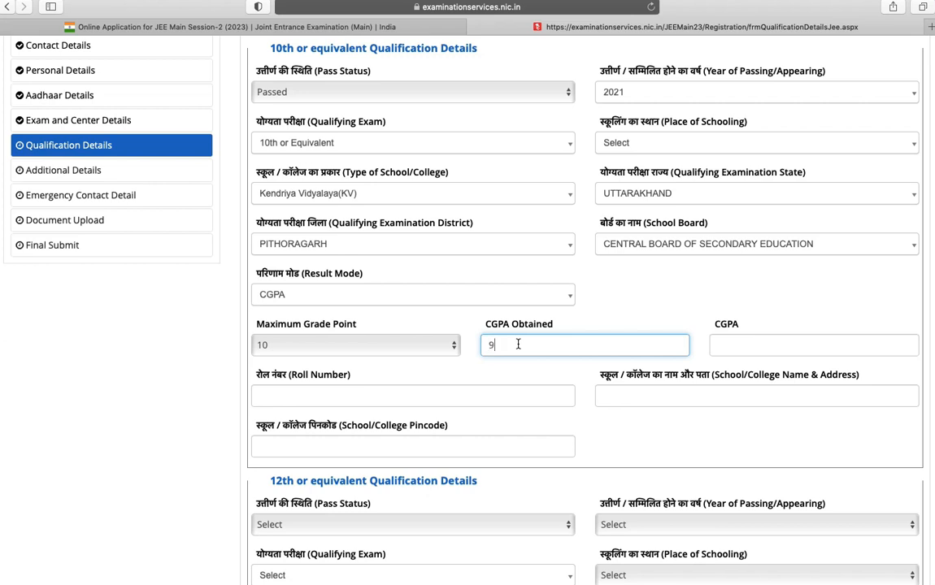
{"action": "type", "text": "9.1"}
{"action": "key", "text": "Tab"}
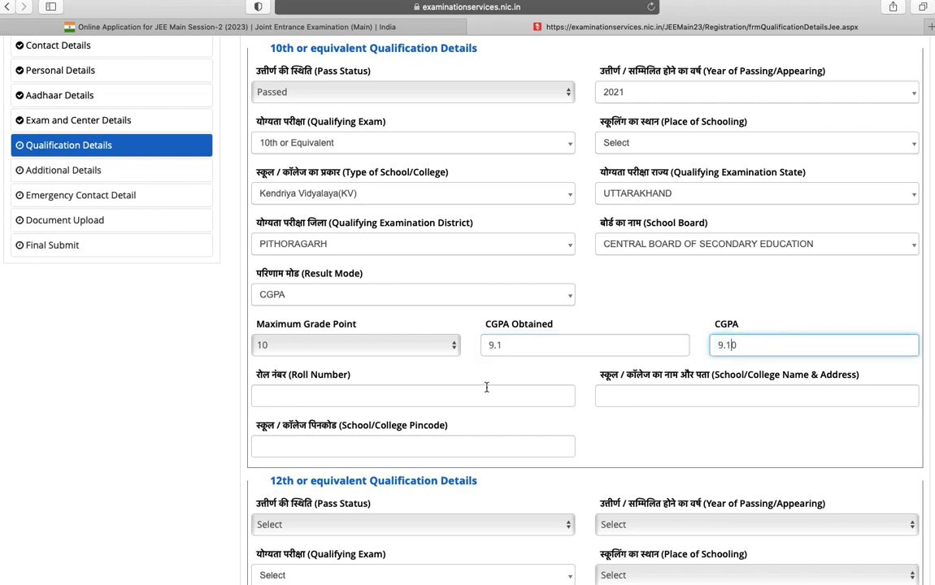
Enter the 10th roll number, school name 'KV Pithoragar' and pincode 262501.
{"action": "left_click", "coordinate": [426, 395]}
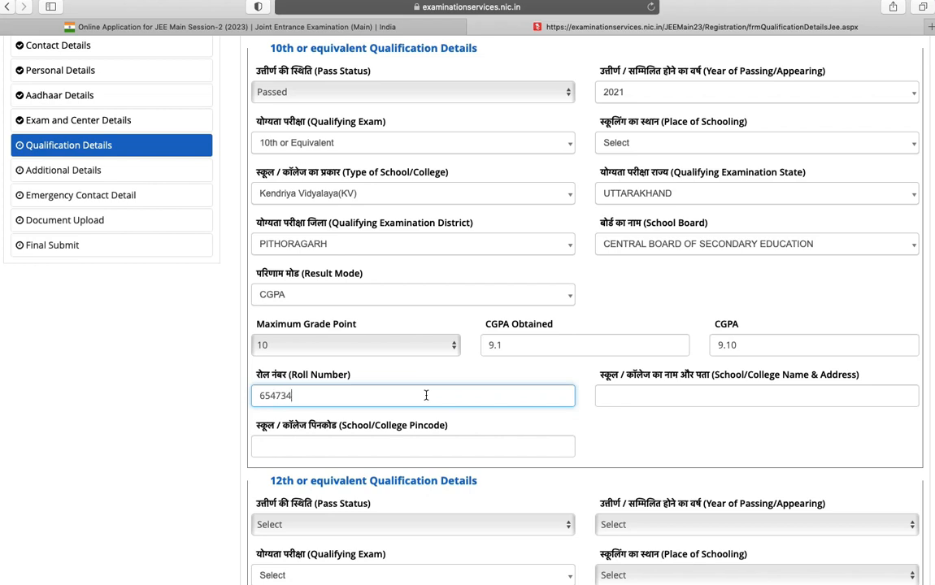
{"action": "left_click", "coordinate": [661, 397]}
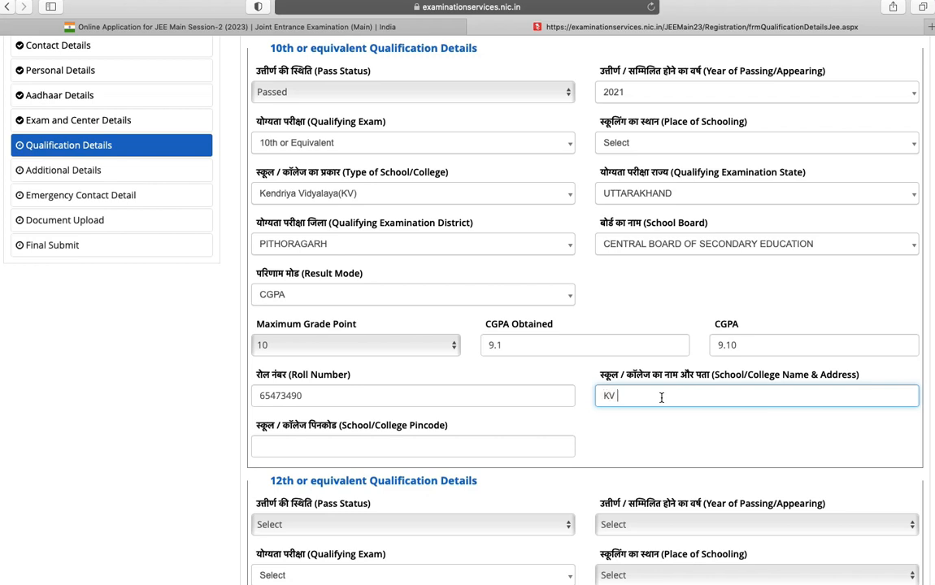
{"action": "type", "text": "KV Pithoragarh"}
{"action": "left_click", "coordinate": [451, 445]}
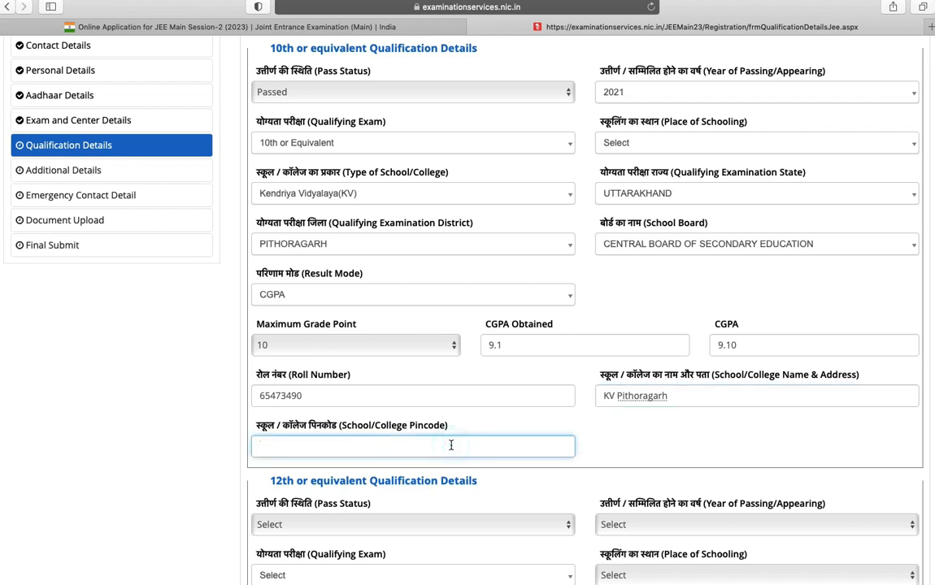
{"action": "type", "text": "KV"}
{"action": "key", "text": "BackSpace"}
{"action": "key", "text": "BackSpace"}
{"action": "type", "text": "262501"}
{"action": "left_click", "coordinate": [532, 475]}
Mark the 12th as Appearing with 2023 as the year of passing.
{"action": "scroll", "coordinate": [533, 475], "scroll_direction": "down", "scroll_amount": 5}
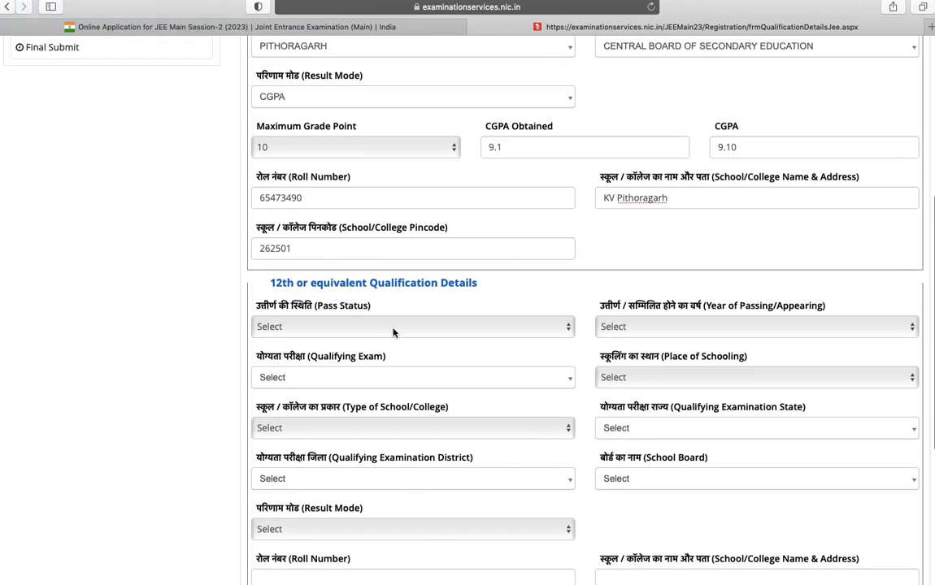
{"action": "left_click", "coordinate": [384, 326]}
{"action": "left_click", "coordinate": [368, 354]}
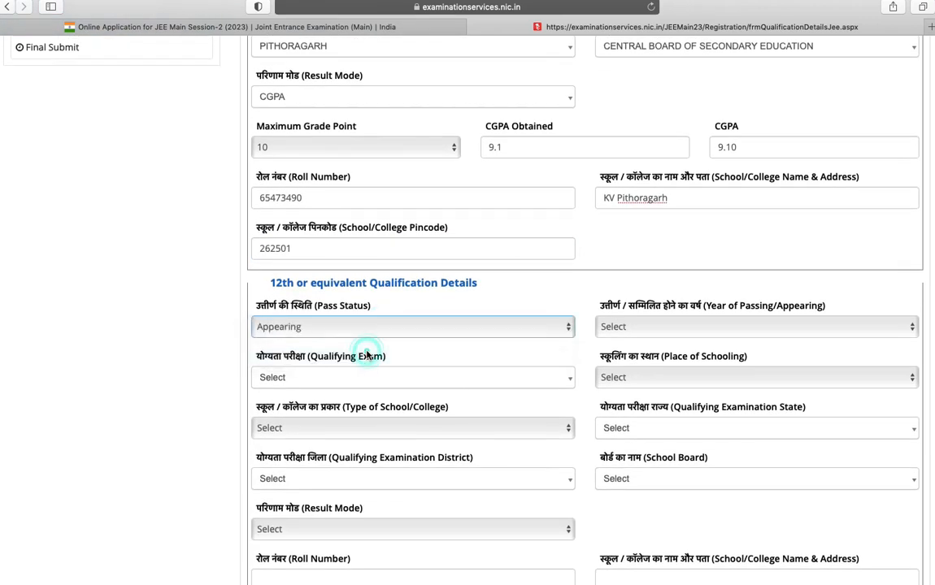
{"action": "left_click", "coordinate": [640, 328]}
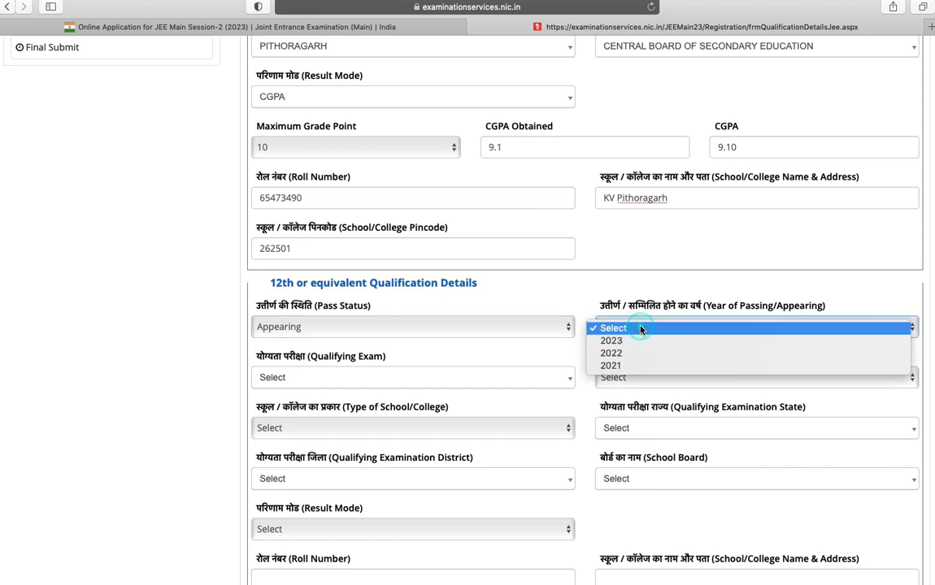
{"action": "left_click", "coordinate": [639, 339]}
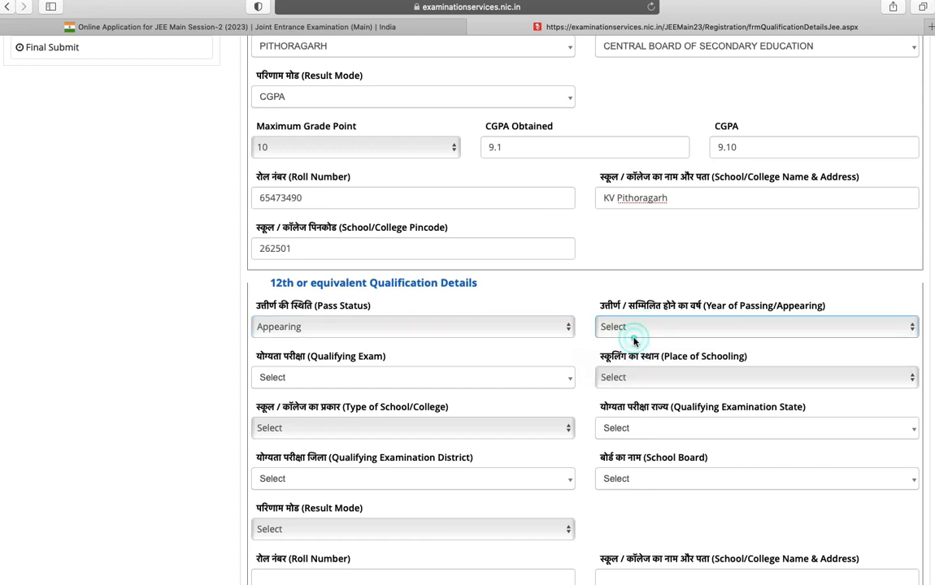
Set qualifying exam to the 10+2 final examination, Urban schooling, Kendriya Vidyalaya(KV) school type.
{"action": "left_click", "coordinate": [382, 381]}
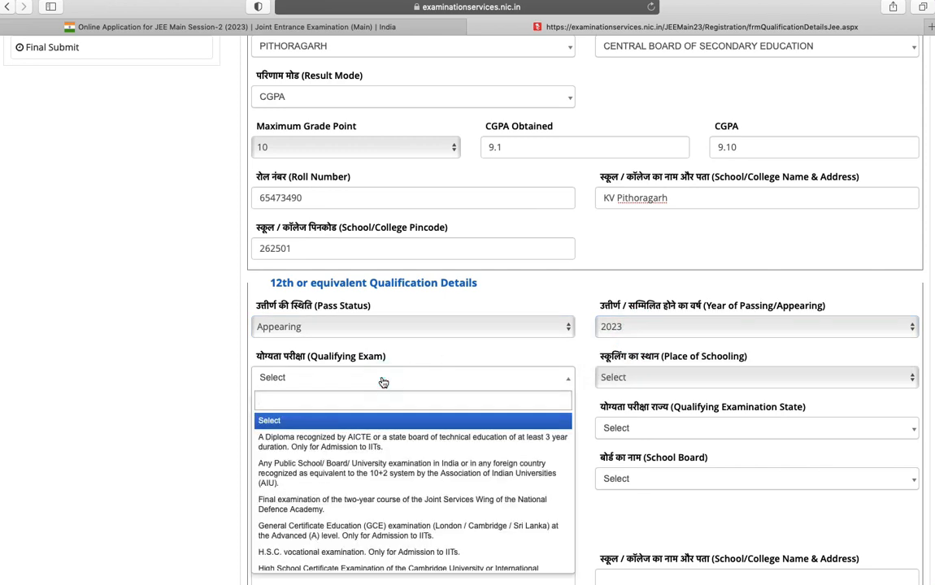
{"action": "scroll", "coordinate": [365, 428], "scroll_direction": "down", "scroll_amount": 3}
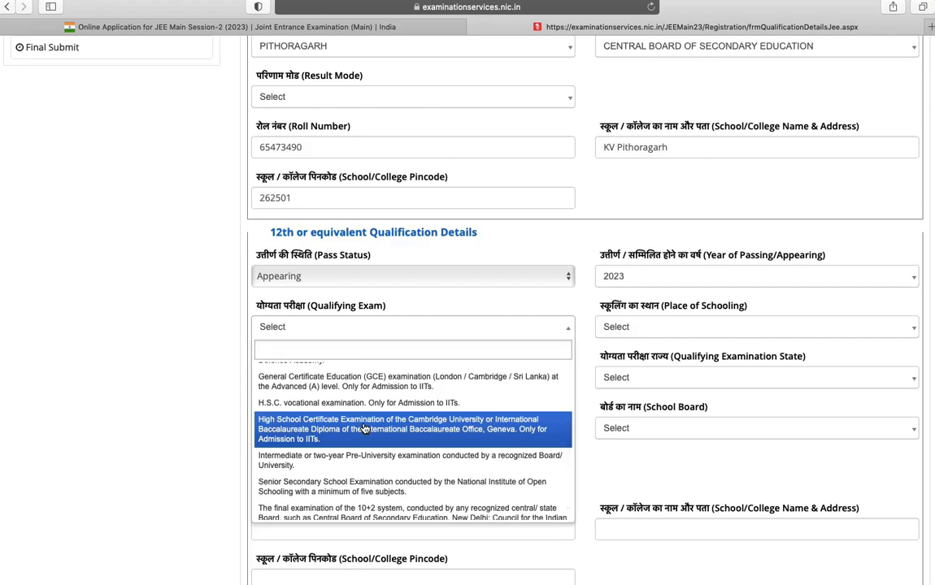
{"action": "scroll", "coordinate": [367, 470], "scroll_direction": "down", "scroll_amount": 1}
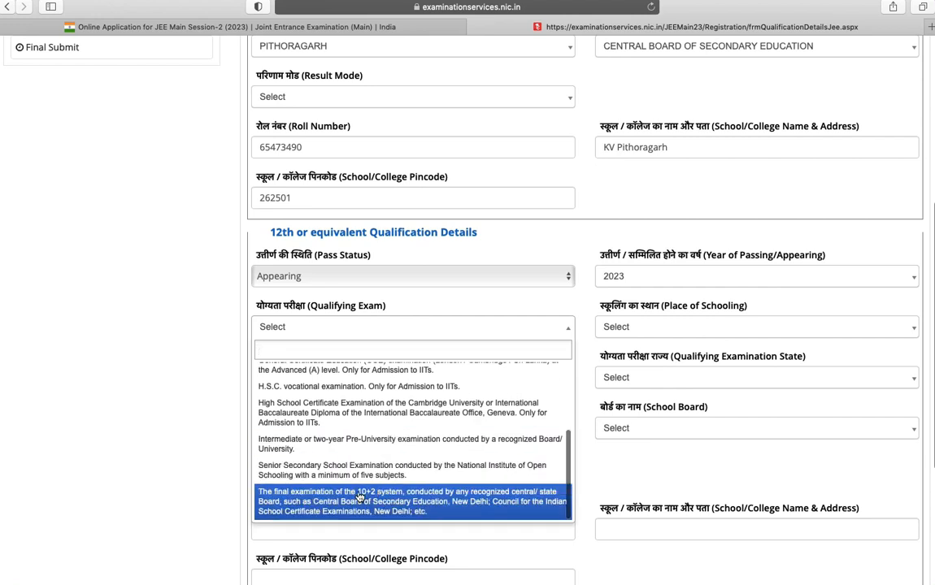
{"action": "left_click", "coordinate": [358, 495]}
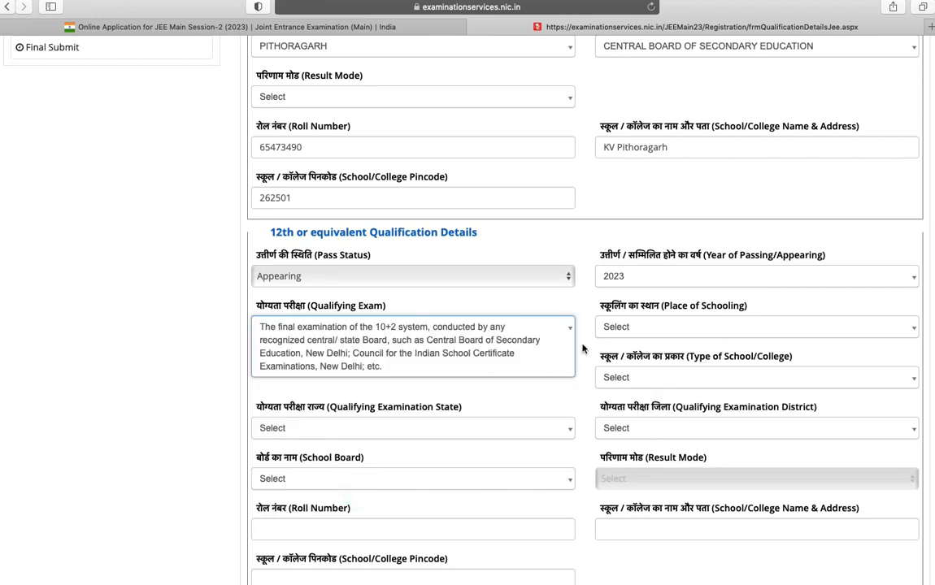
{"action": "left_click", "coordinate": [648, 327]}
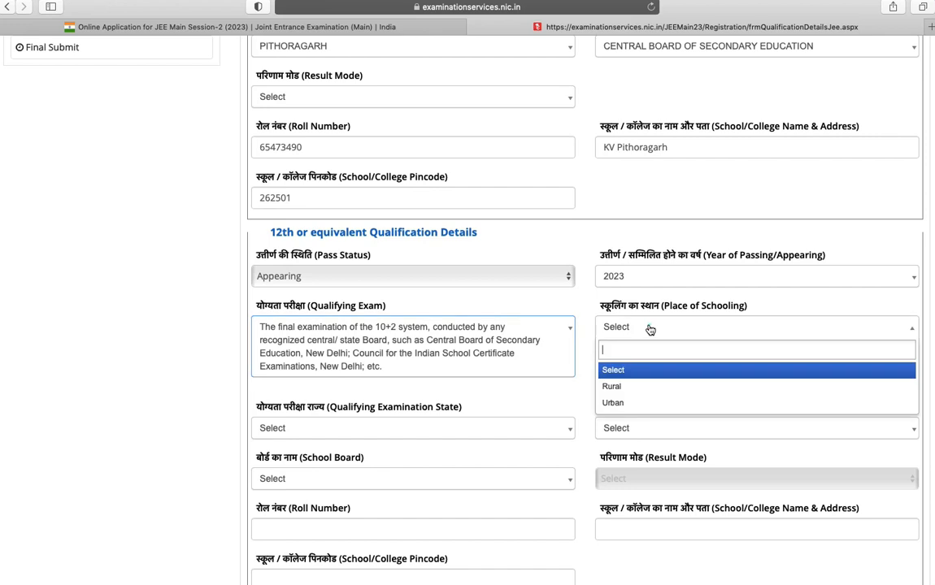
{"action": "left_click", "coordinate": [618, 402]}
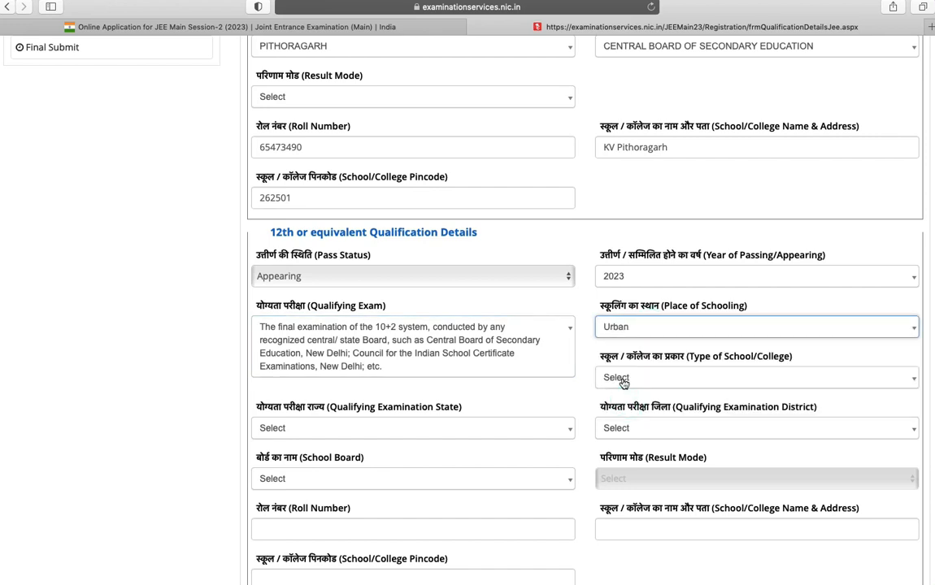
{"action": "left_click", "coordinate": [636, 377]}
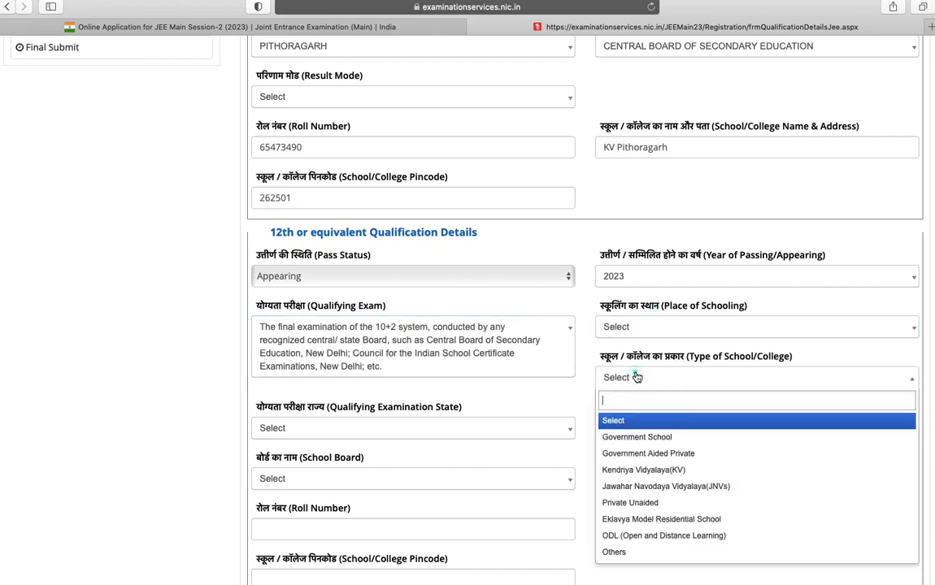
{"action": "left_click", "coordinate": [650, 469]}
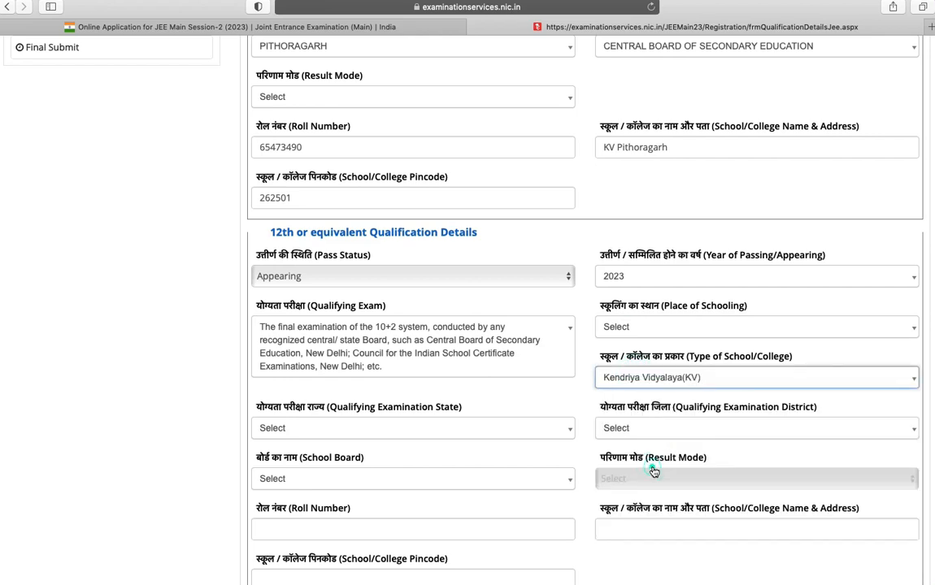
Search 'utt' and select UTTARAKHAND as the 12th examination state.
{"action": "left_click", "coordinate": [414, 433]}
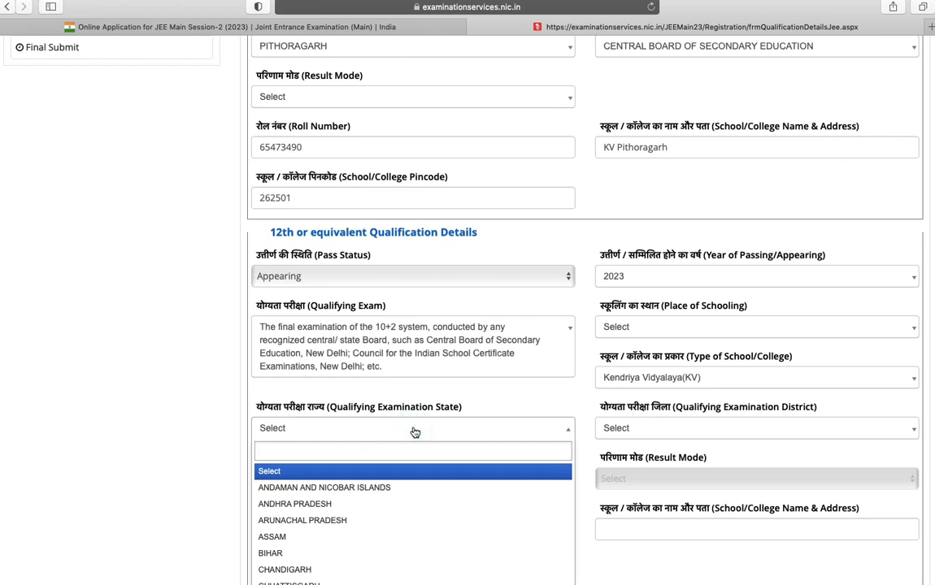
{"action": "type", "text": "utt"}
{"action": "left_click", "coordinate": [414, 433]}
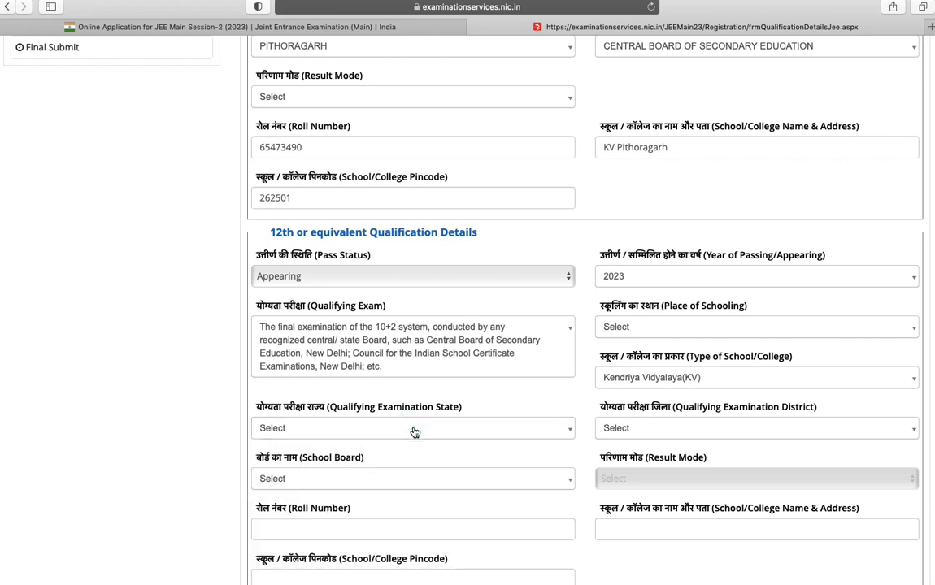
{"action": "left_click", "coordinate": [360, 433]}
{"action": "type", "text": "u"}
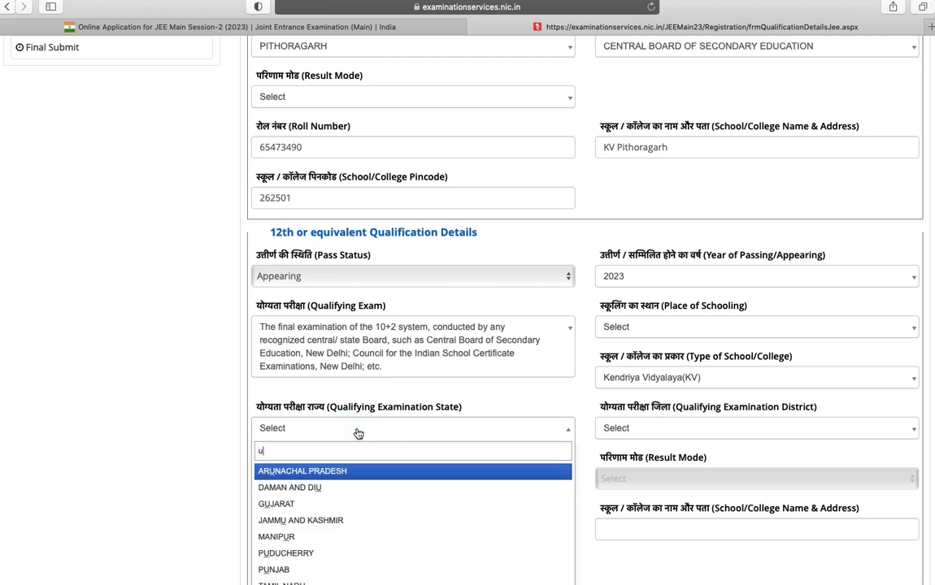
{"action": "type", "text": "tt"}
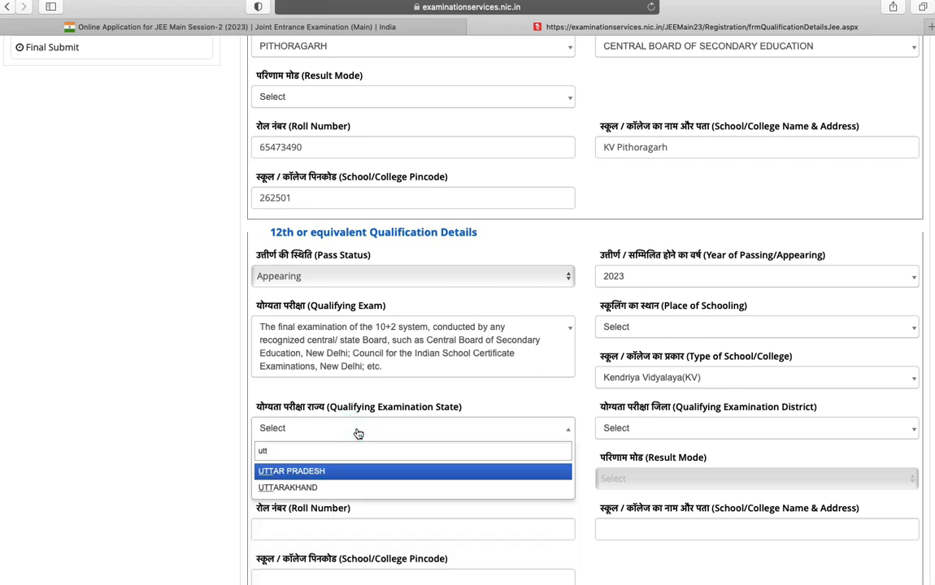
{"action": "left_click", "coordinate": [288, 487]}
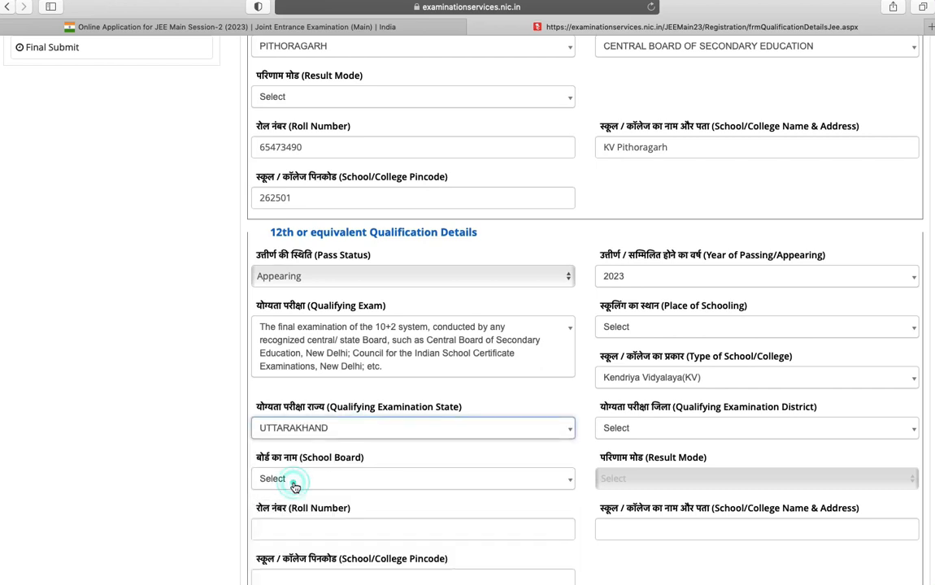
Select district PITHORAGARH via search 'pi' and board CENTRAL BOARD OF SECONDARY EDUCATION.
{"action": "left_click", "coordinate": [685, 431]}
{"action": "type", "text": "pi"}
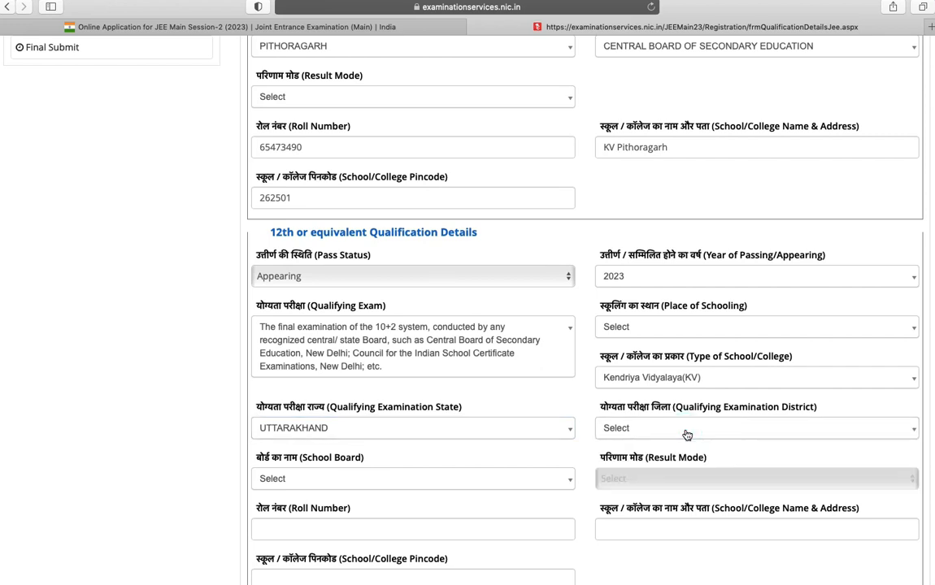
{"action": "left_click", "coordinate": [704, 427]}
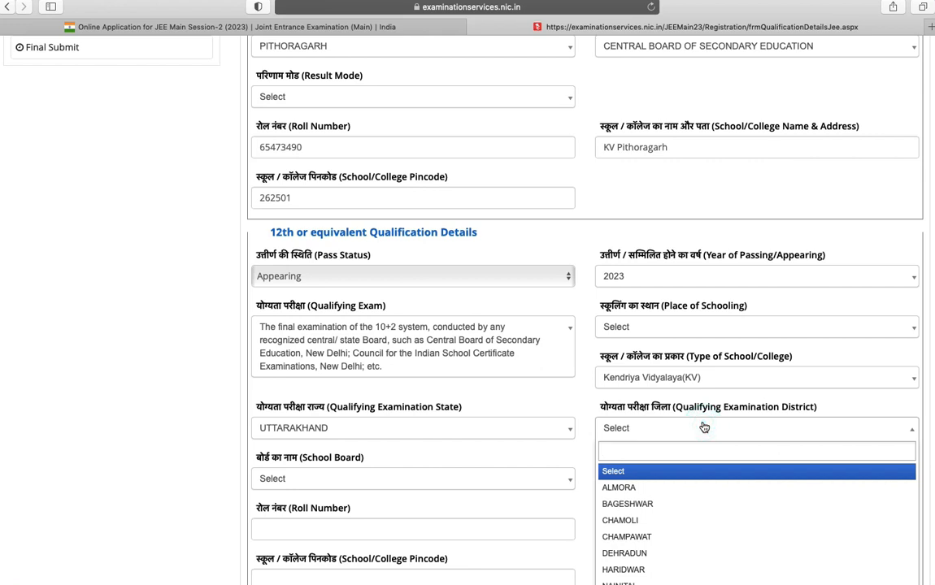
{"action": "type", "text": "pith"}
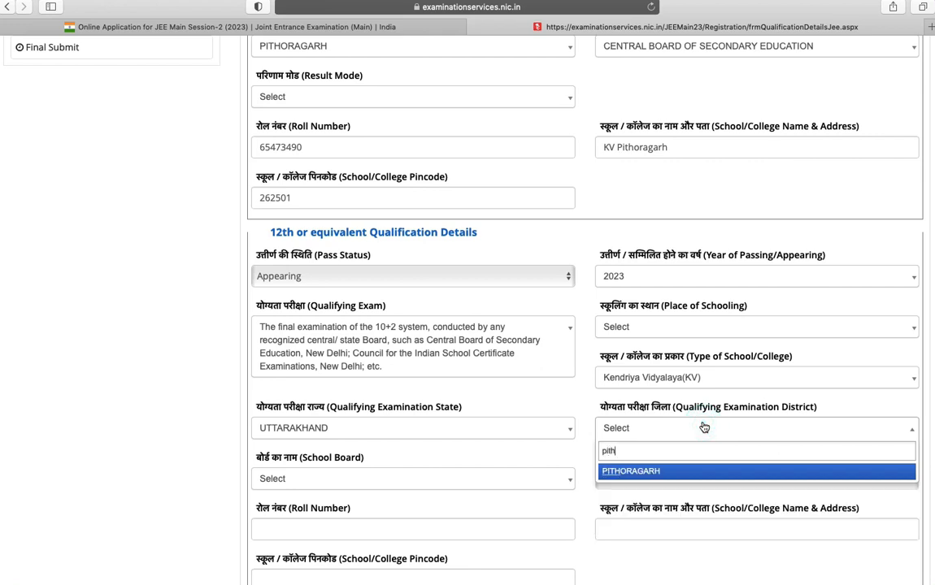
{"action": "left_click", "coordinate": [687, 472]}
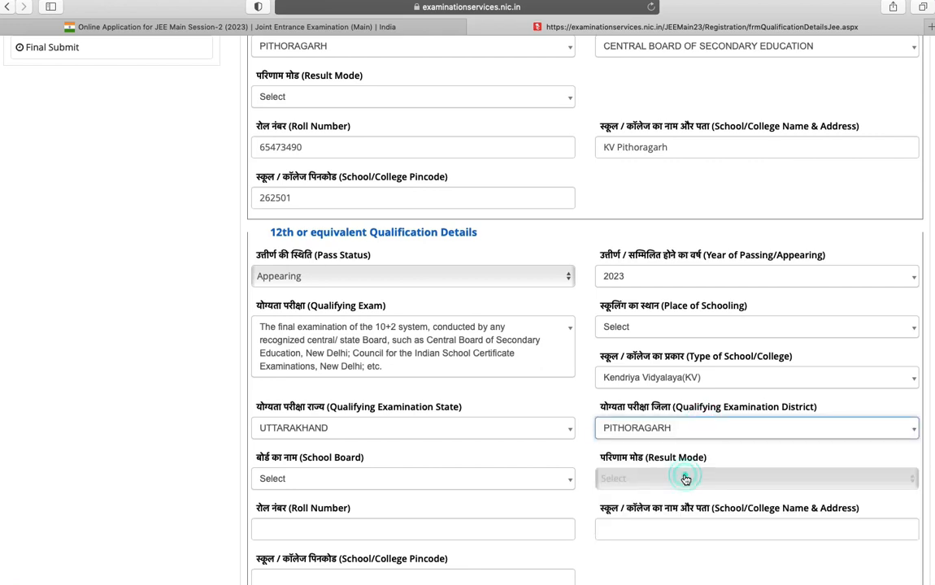
{"action": "left_click", "coordinate": [346, 479]}
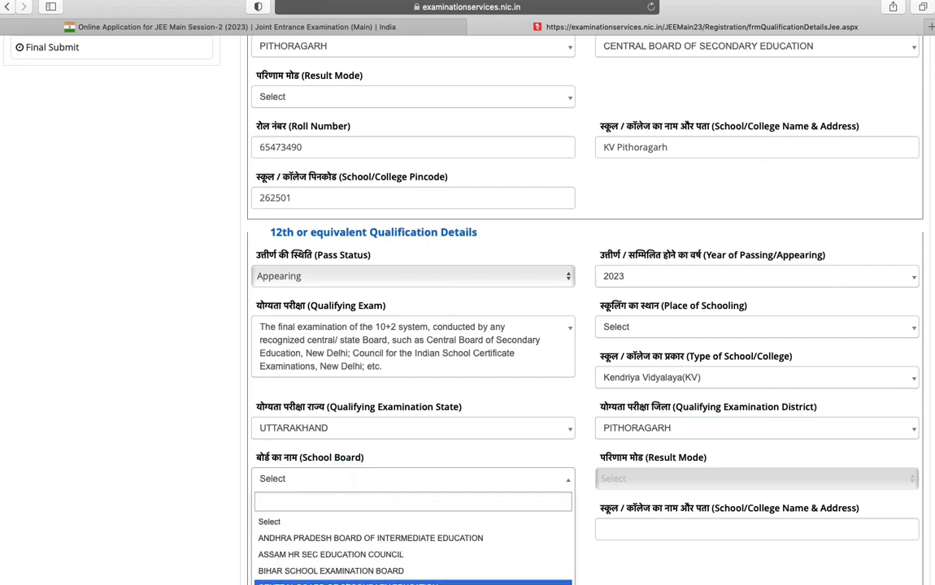
{"action": "left_click", "coordinate": [346, 574]}
{"action": "scroll", "coordinate": [415, 455], "scroll_direction": "down", "scroll_amount": 3}
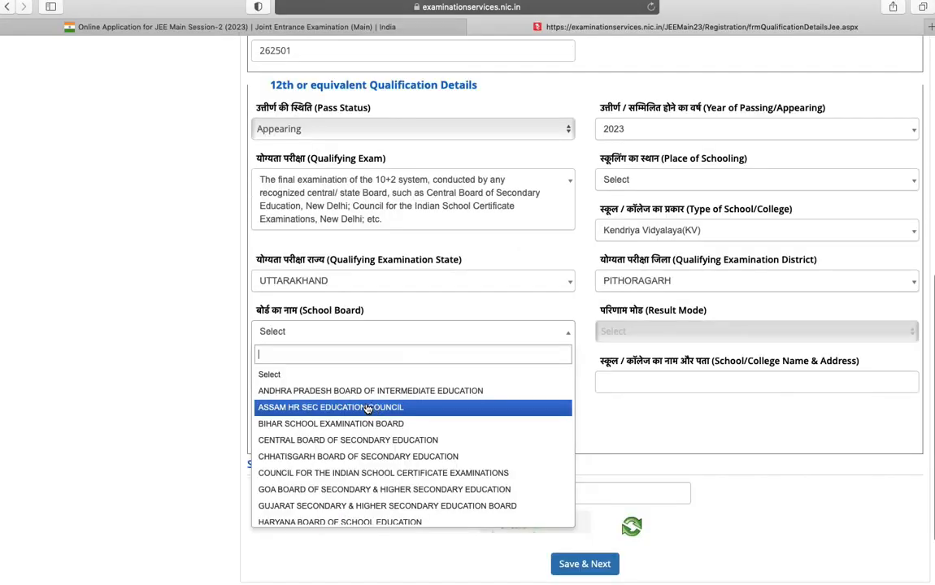
{"action": "left_click", "coordinate": [330, 437]}
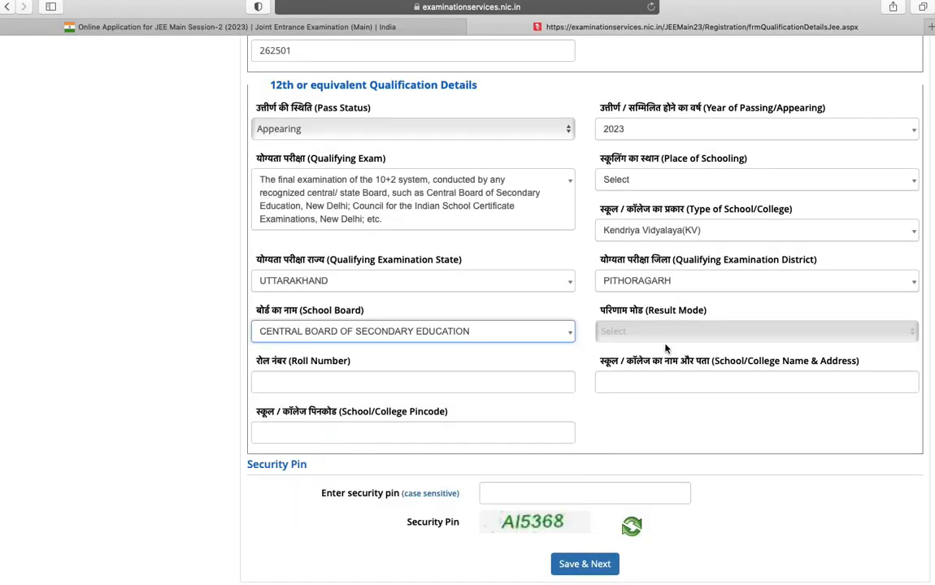
Enter the 12th roll number, school 'KV Pithoragarh, oppsite central library, Pithoragarh' and pincode.
{"action": "left_click", "coordinate": [426, 383]}
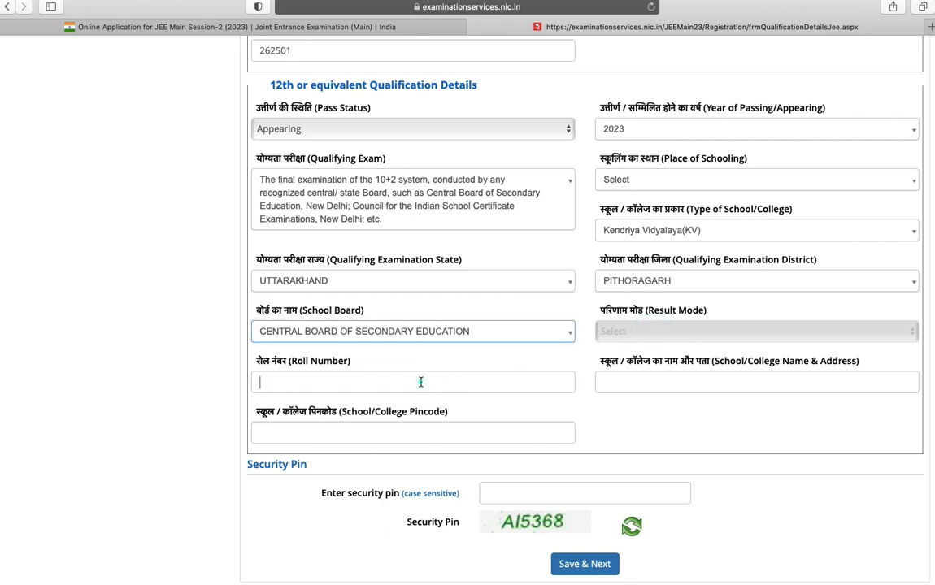
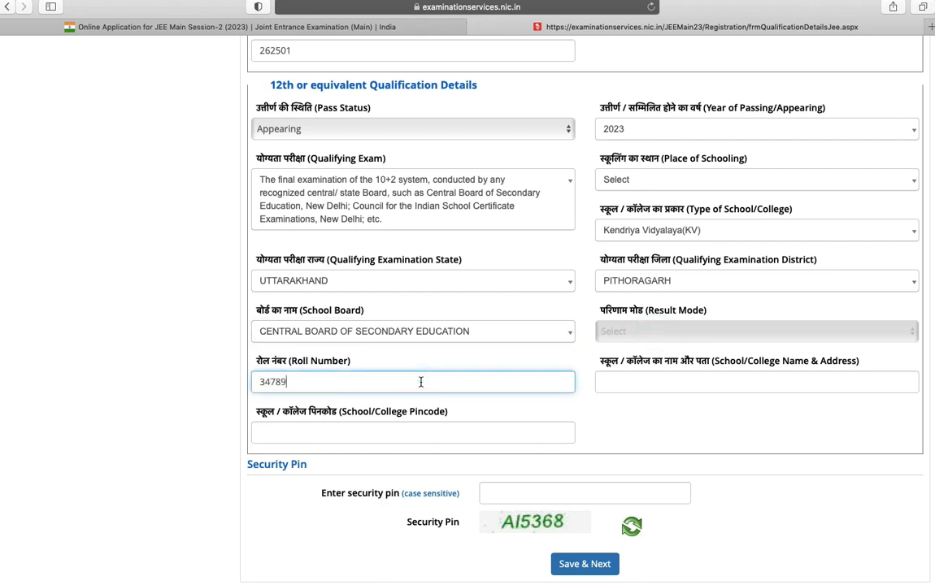
{"action": "left_click", "coordinate": [409, 383]}
{"action": "left_click", "coordinate": [628, 380]}
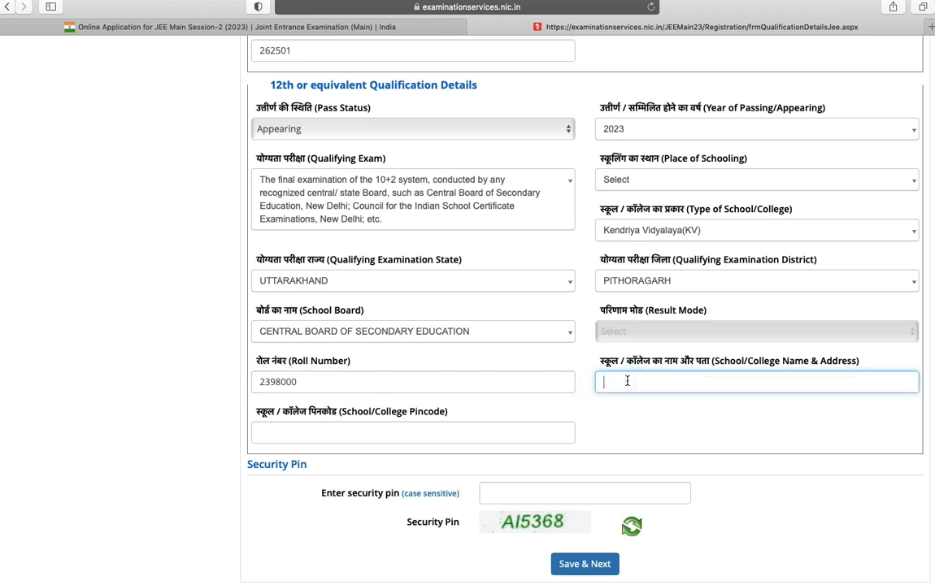
{"action": "type", "text": "KV Pithoragarh, oppsite central library"}
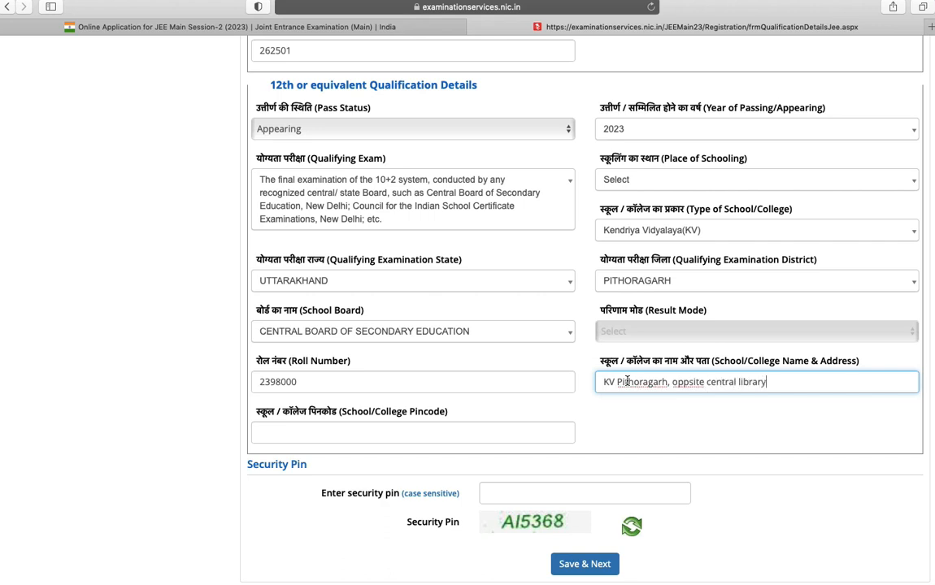
{"action": "type", "text": ", Pithoragarh"}
{"action": "left_click", "coordinate": [392, 437]}
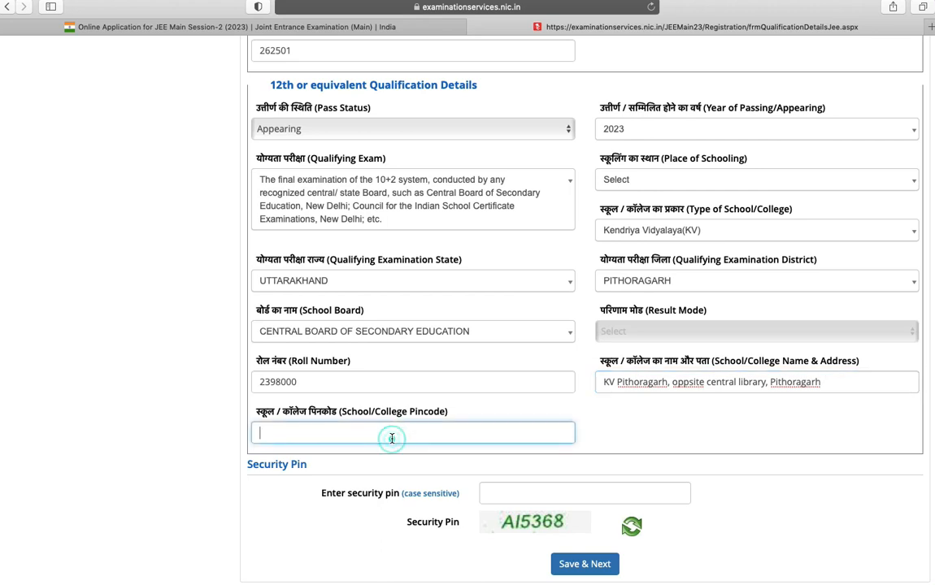
{"action": "type", "text": "262501"}
Enter the security pin and save the qualification section, confirming with Yes.
{"action": "left_click", "coordinate": [513, 491]}
{"action": "type", "text": "AI5368"}
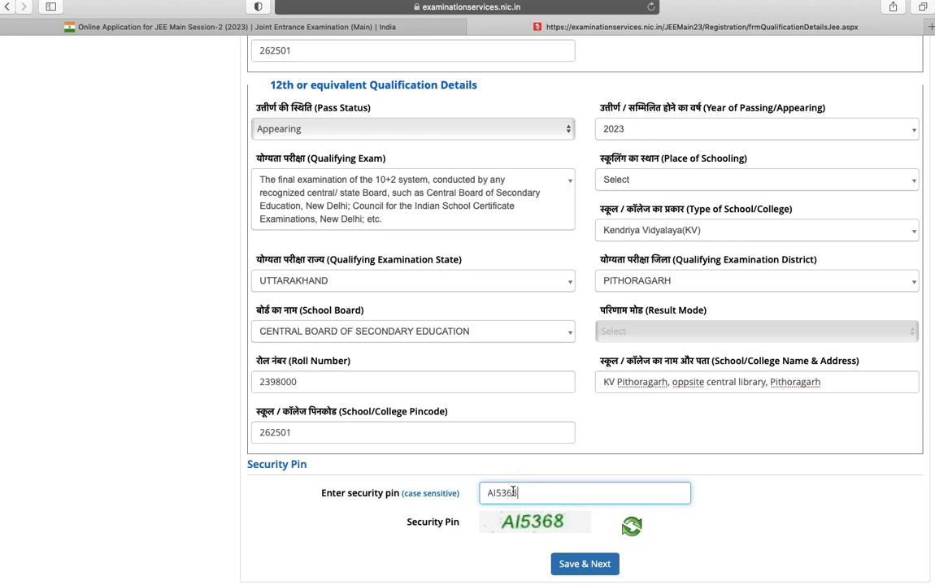
{"action": "left_click", "coordinate": [582, 564]}
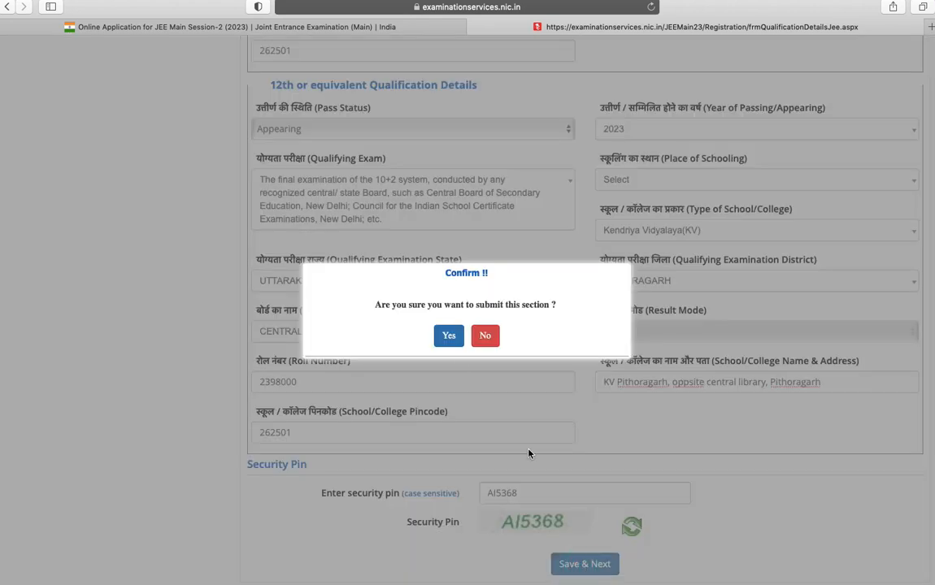
{"action": "left_click", "coordinate": [448, 339]}
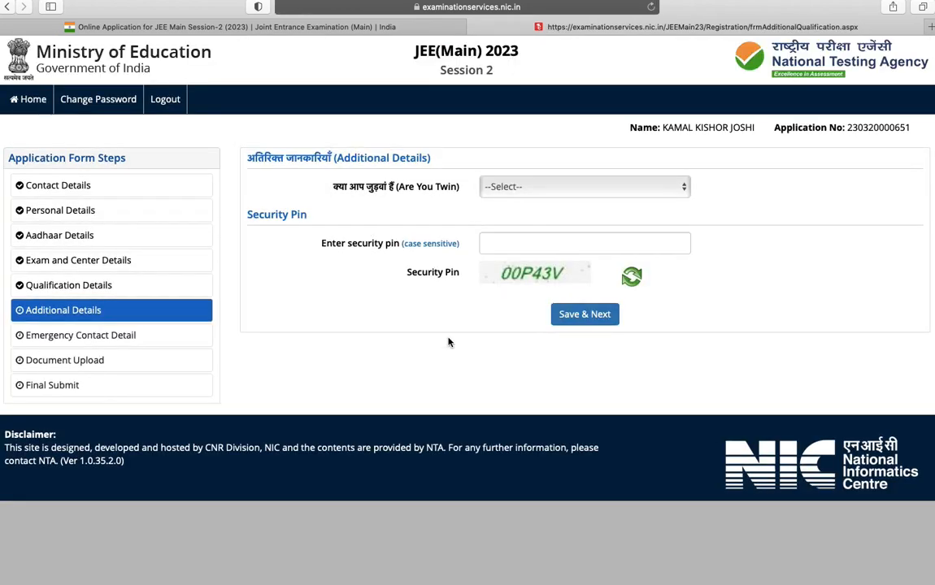
Answer No to Are You Twin, enter the security pin and submit Additional Details with Yes.
{"action": "left_click", "coordinate": [606, 189]}
{"action": "left_click", "coordinate": [587, 213]}
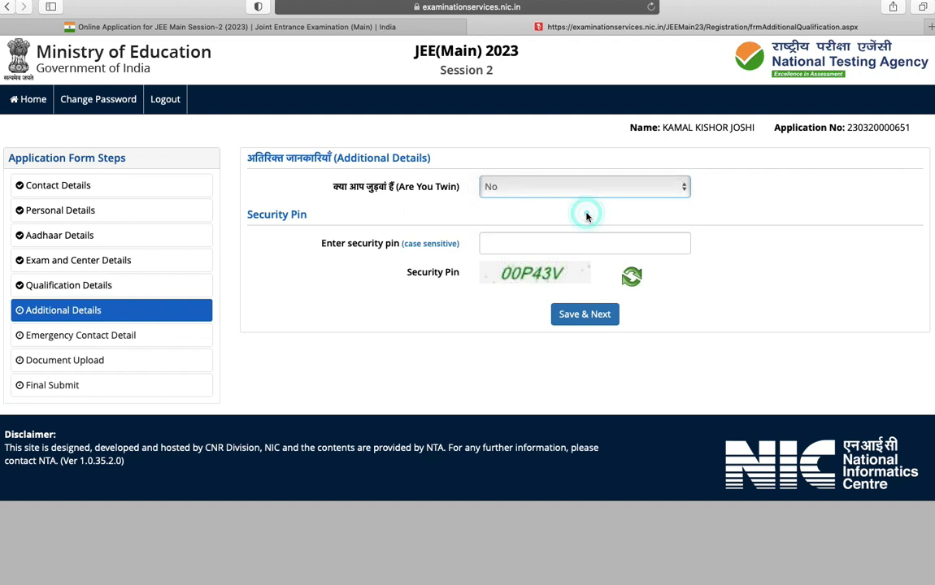
{"action": "left_click", "coordinate": [552, 248]}
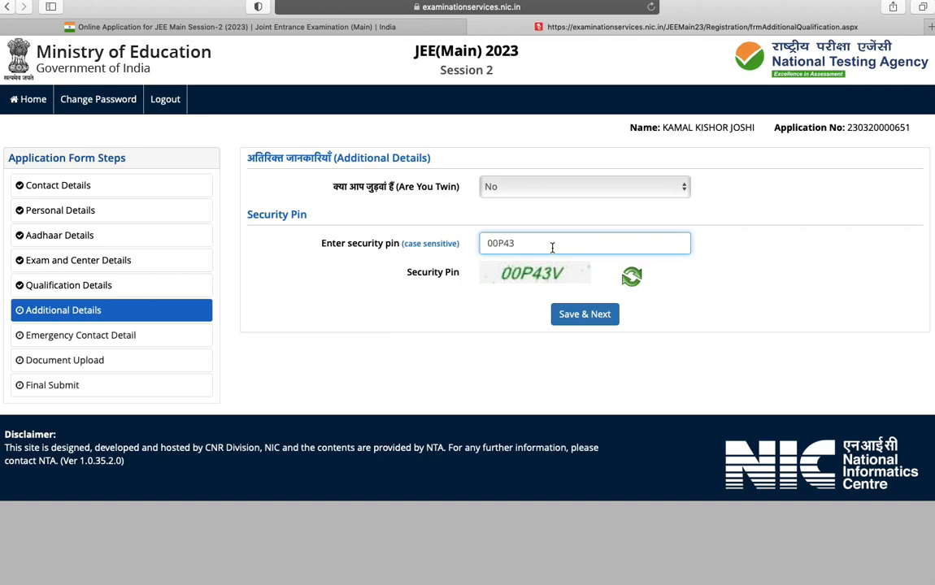
{"action": "left_click", "coordinate": [586, 314]}
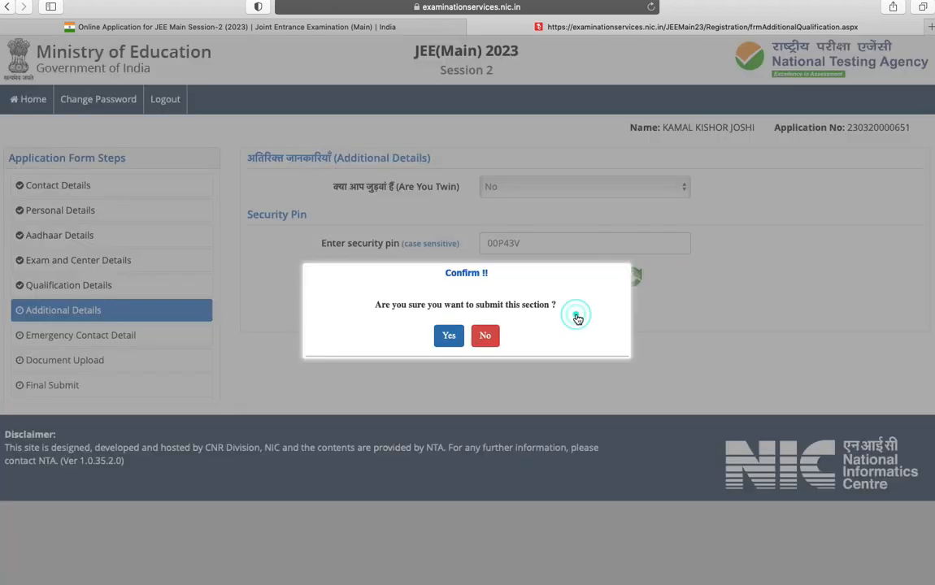
{"action": "left_click", "coordinate": [451, 337]}
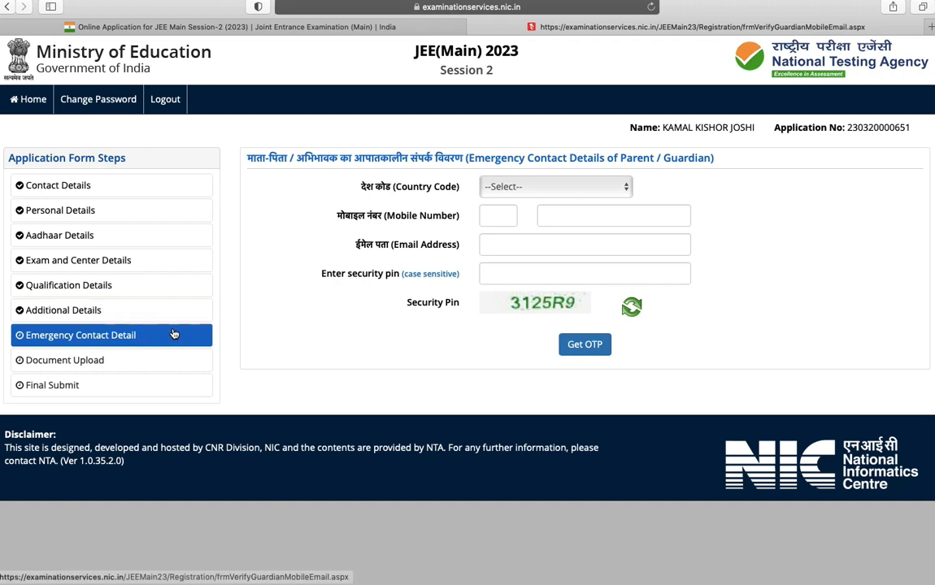
Set country code India, enter the guardian's mobile and e-mail plus security pin, and request OTPs.
{"action": "left_click", "coordinate": [512, 189]}
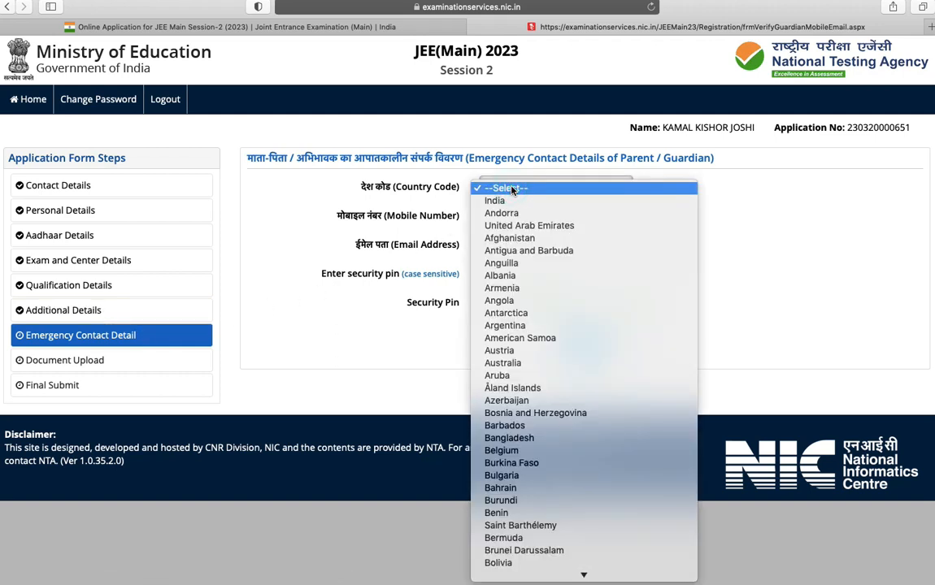
{"action": "left_click", "coordinate": [511, 205]}
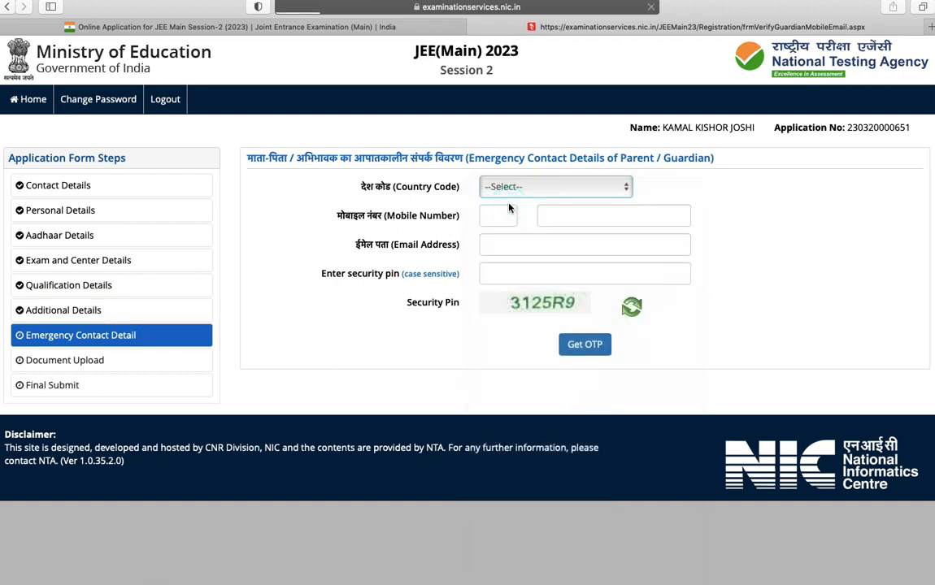
{"action": "left_click", "coordinate": [575, 216]}
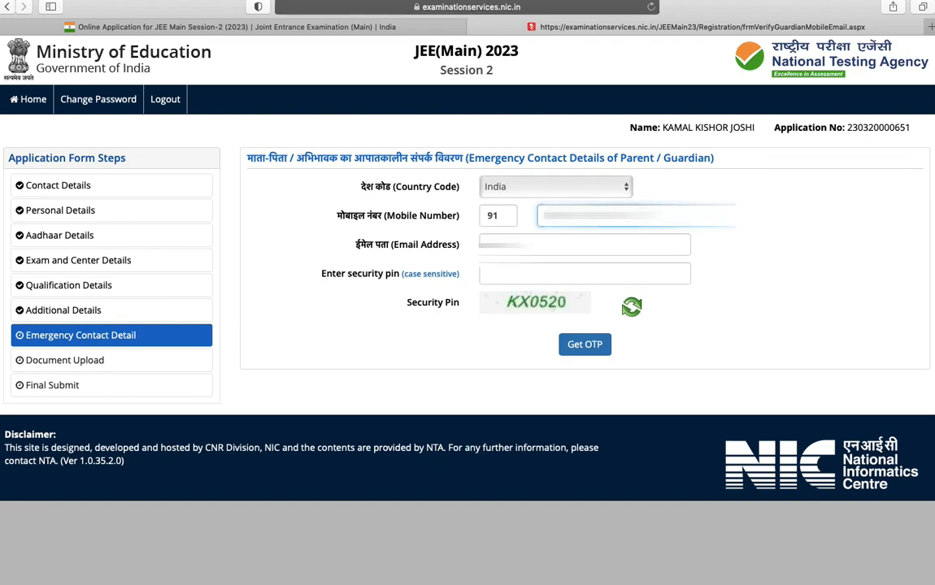
{"action": "key", "text": "Tab"}
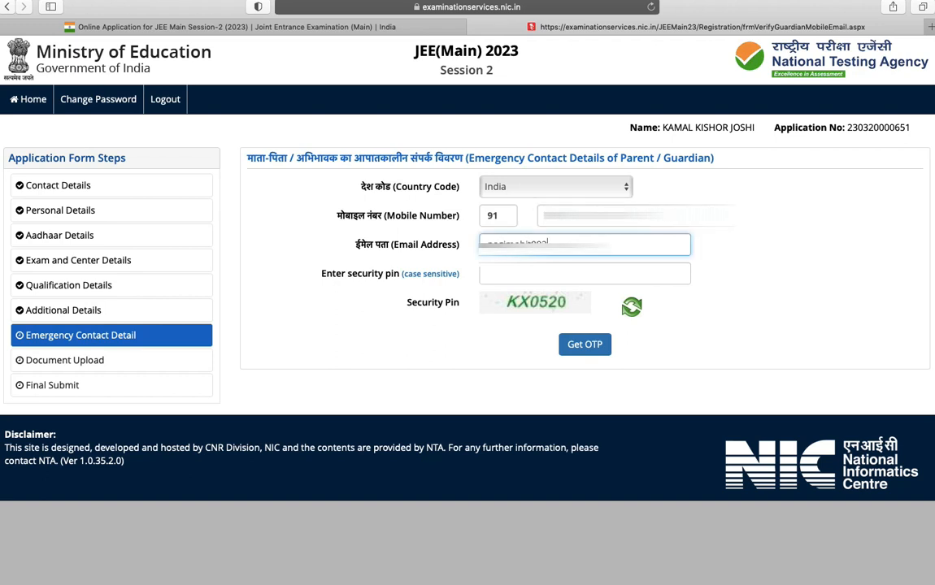
{"action": "left_click", "coordinate": [531, 273]}
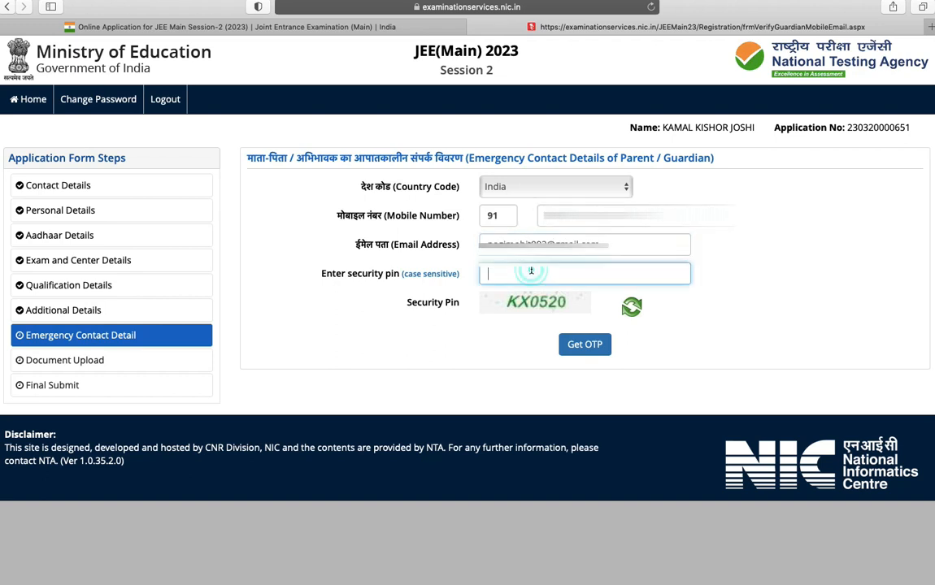
{"action": "type", "text": "KX0520"}
{"action": "left_click", "coordinate": [581, 345]}
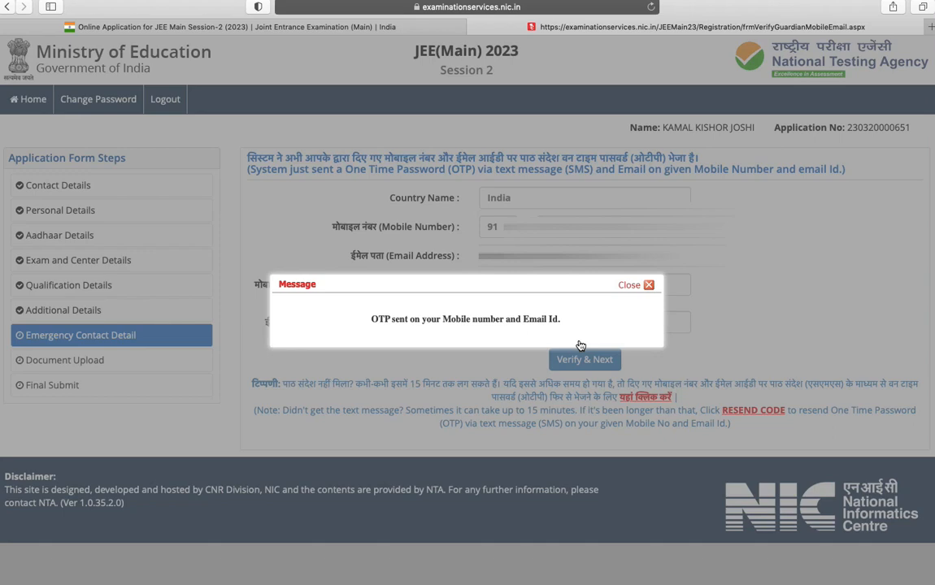
Enter the guardian's e-mail and mobile OTPs and verify them to reach Document Upload.
{"action": "left_click", "coordinate": [635, 287]}
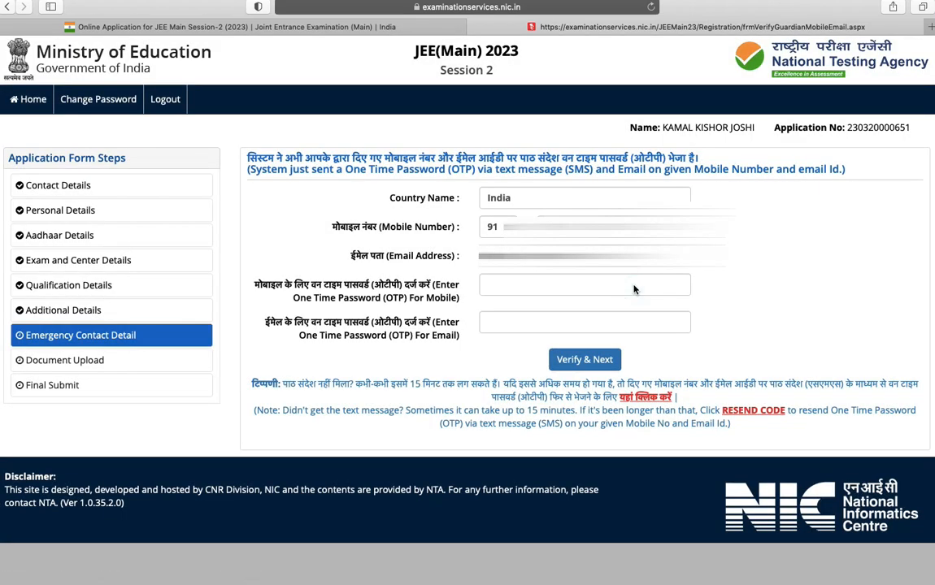
{"action": "left_click", "coordinate": [611, 321]}
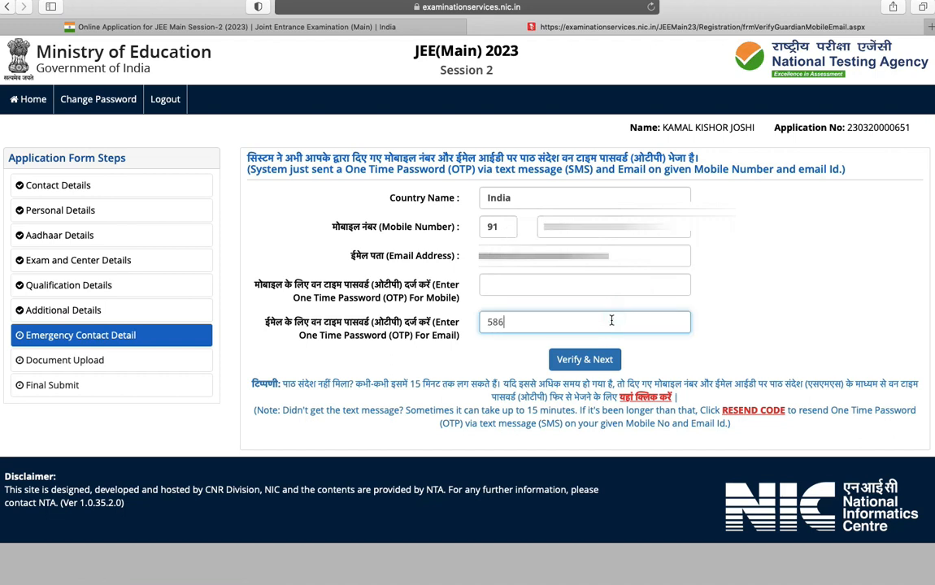
{"action": "left_click", "coordinate": [628, 283]}
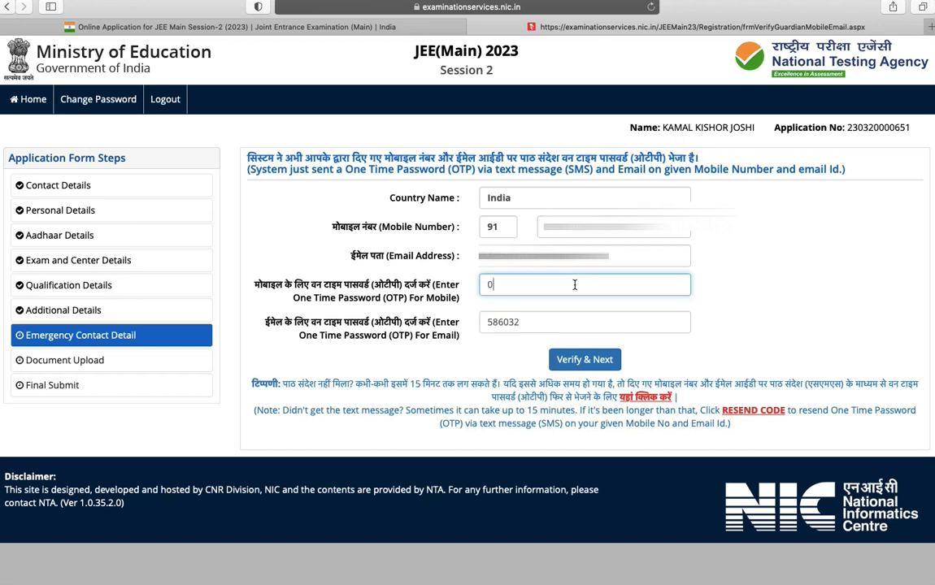
{"action": "left_click", "coordinate": [584, 360]}
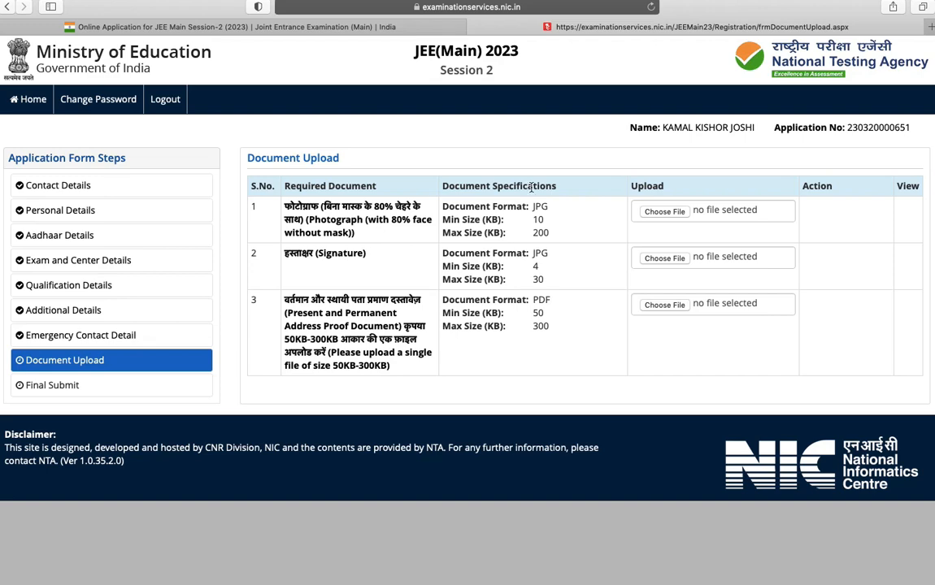
Choose the candidate's photograph, accept the crop, and upload it to the document list.
{"action": "left_click", "coordinate": [662, 213]}
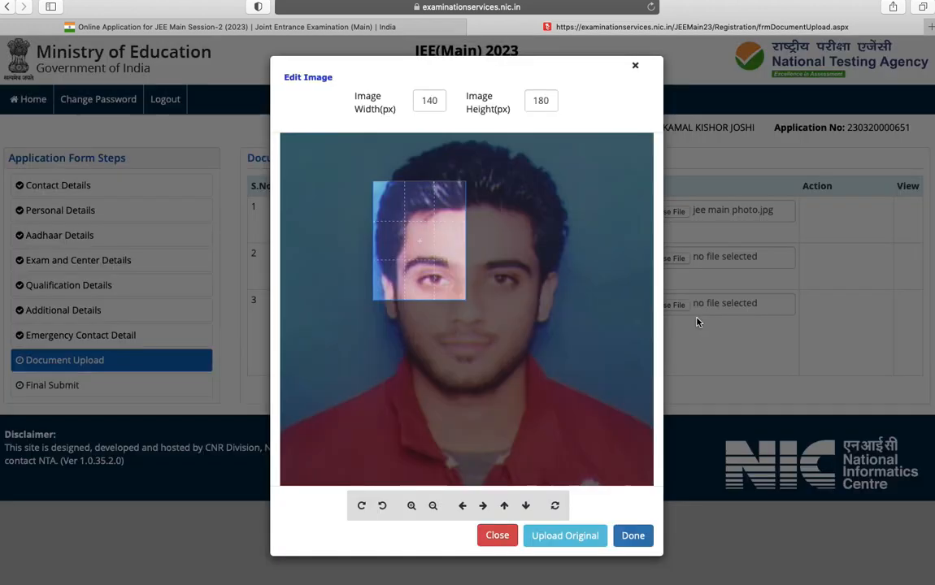
{"action": "left_click", "coordinate": [589, 532]}
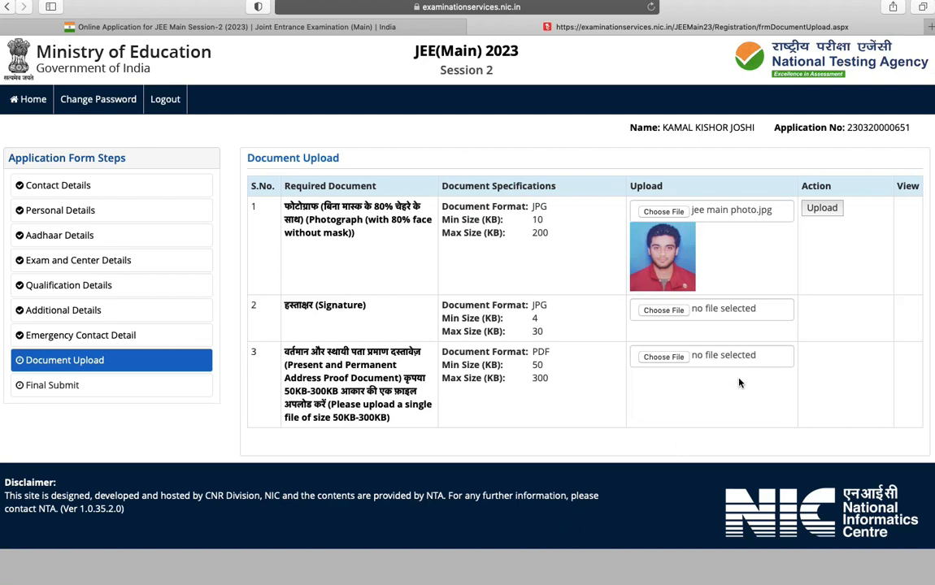
{"action": "left_click", "coordinate": [826, 210]}
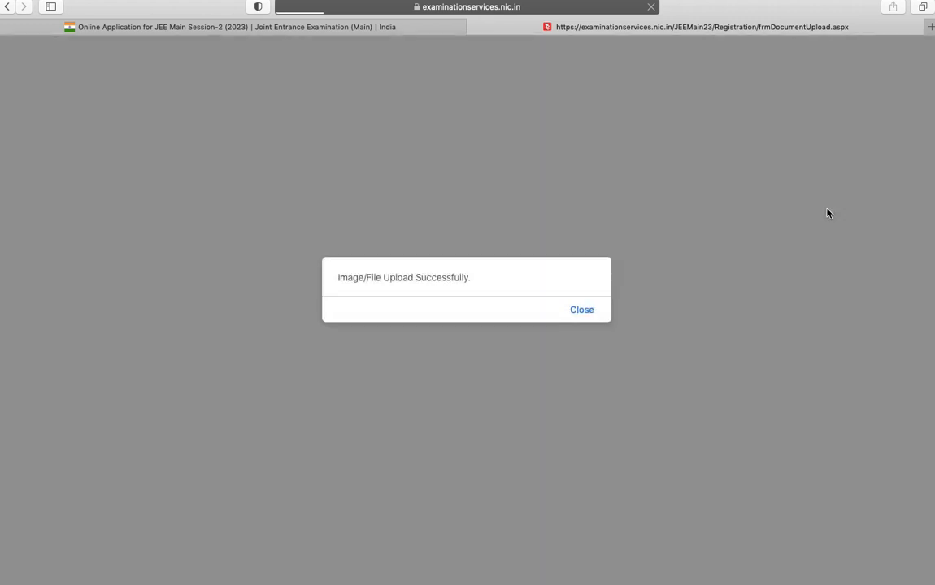
{"action": "left_click", "coordinate": [584, 313]}
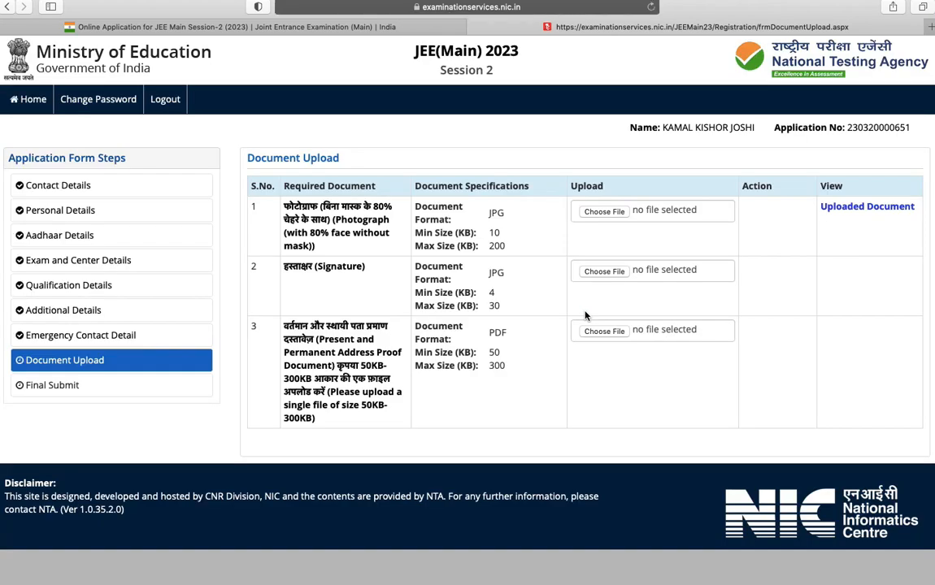
Upload the signature image uncropped and dismiss the success message.
{"action": "left_click", "coordinate": [603, 273]}
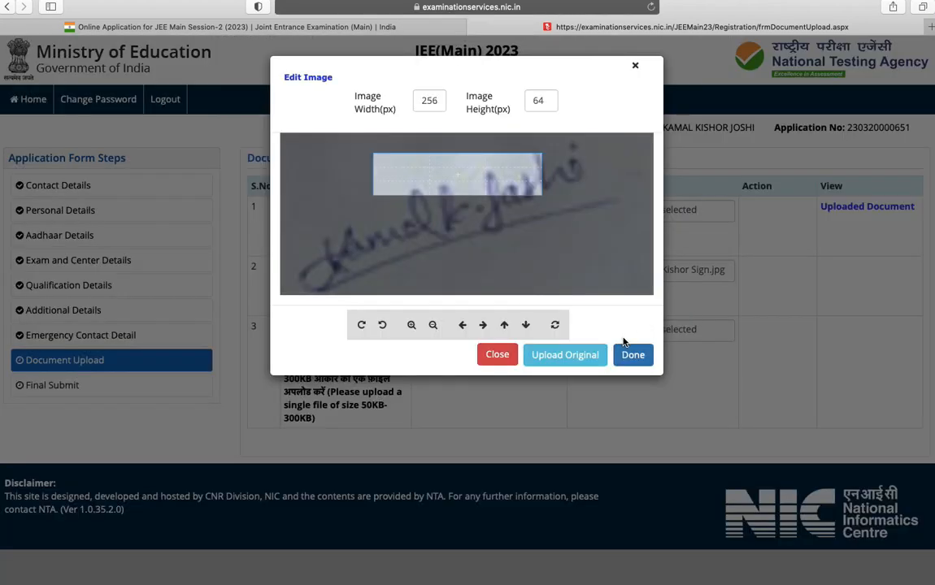
{"action": "left_click", "coordinate": [574, 356]}
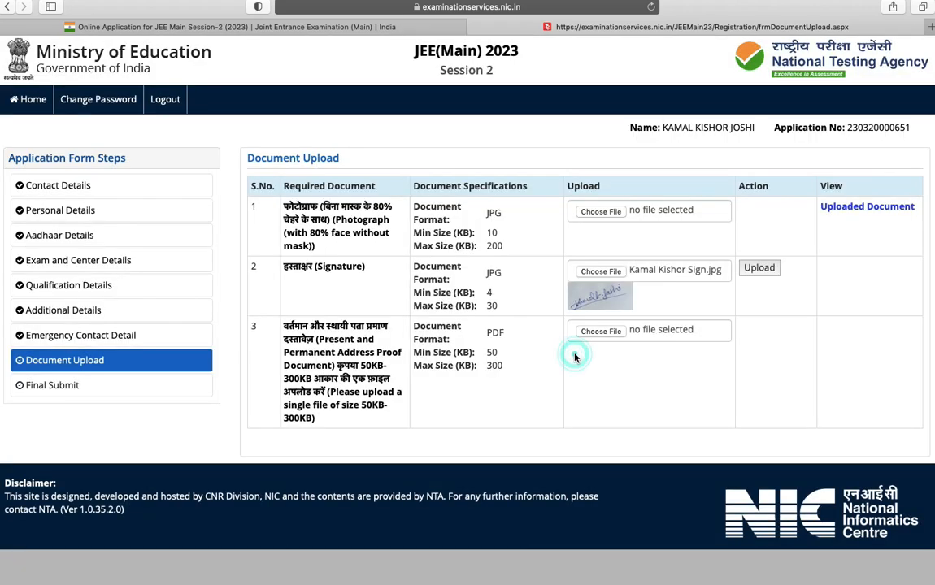
{"action": "left_click", "coordinate": [758, 270]}
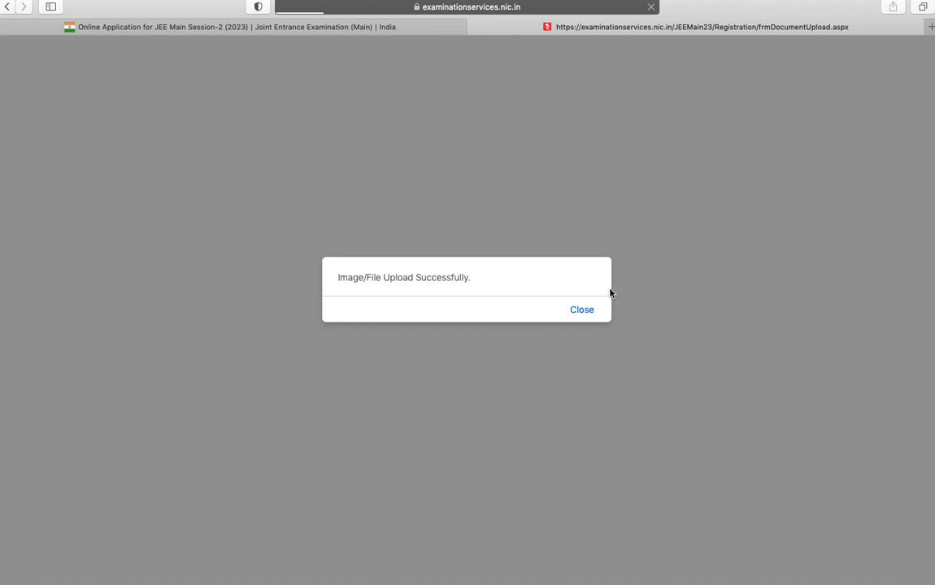
{"action": "left_click", "coordinate": [582, 310]}
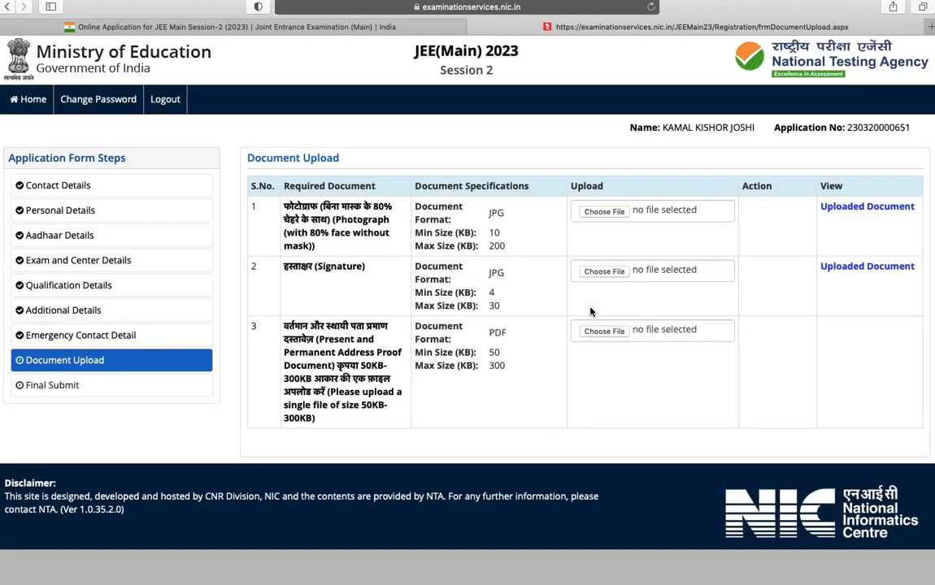
Upload the address proof PDF and dismiss the success message.
{"action": "left_click", "coordinate": [604, 332]}
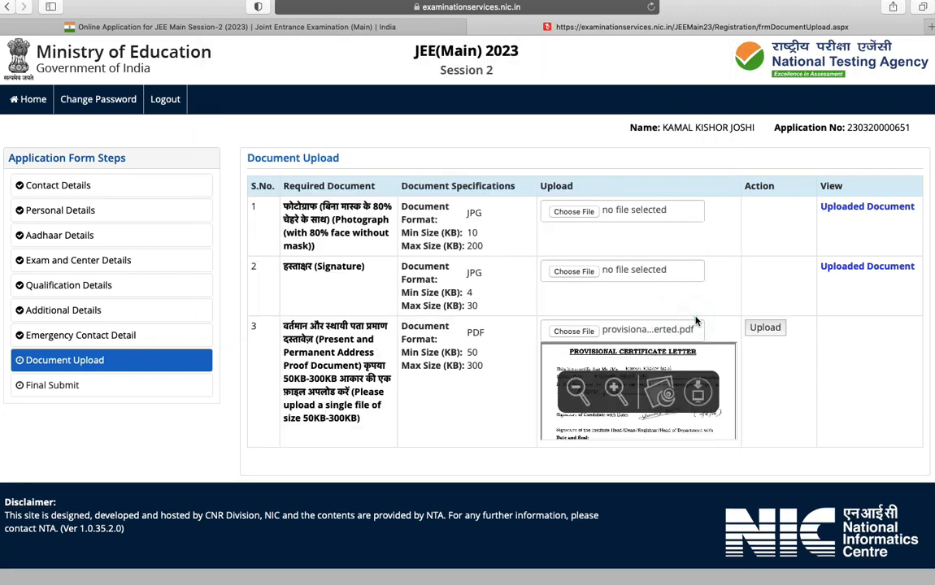
{"action": "left_click", "coordinate": [764, 328]}
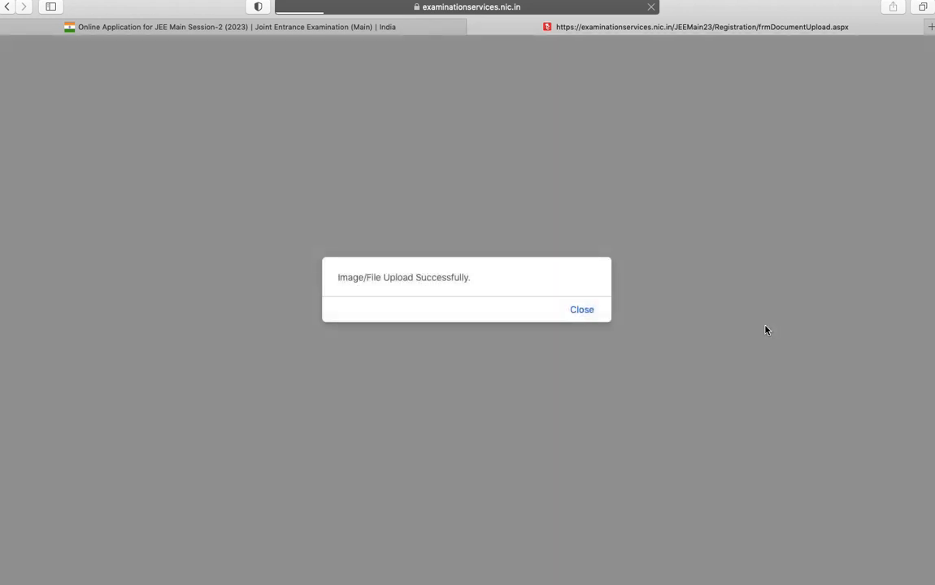
{"action": "left_click", "coordinate": [590, 312]}
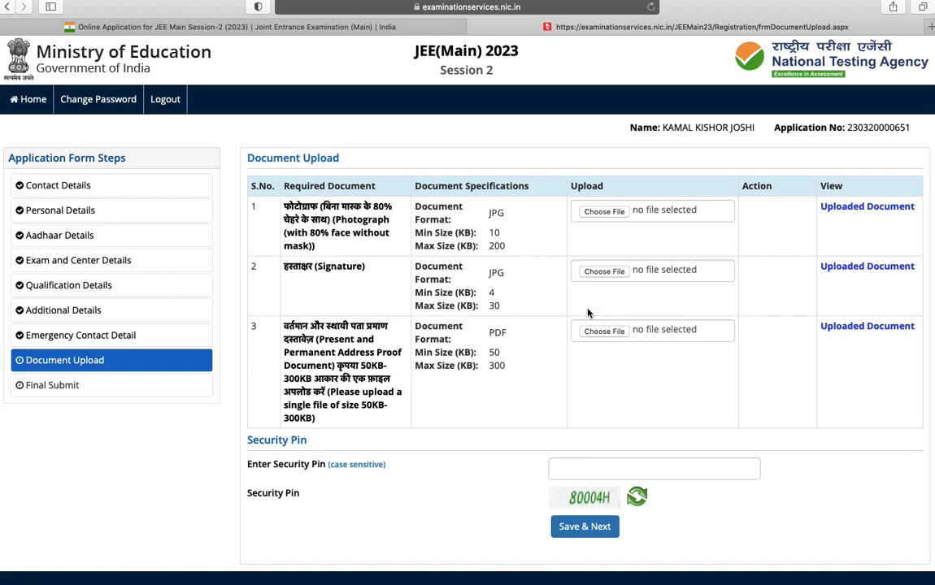
Enter the displayed security pin, save the Document Upload step, and confirm submission.
{"action": "scroll", "coordinate": [575, 365], "scroll_direction": "down", "scroll_amount": 2}
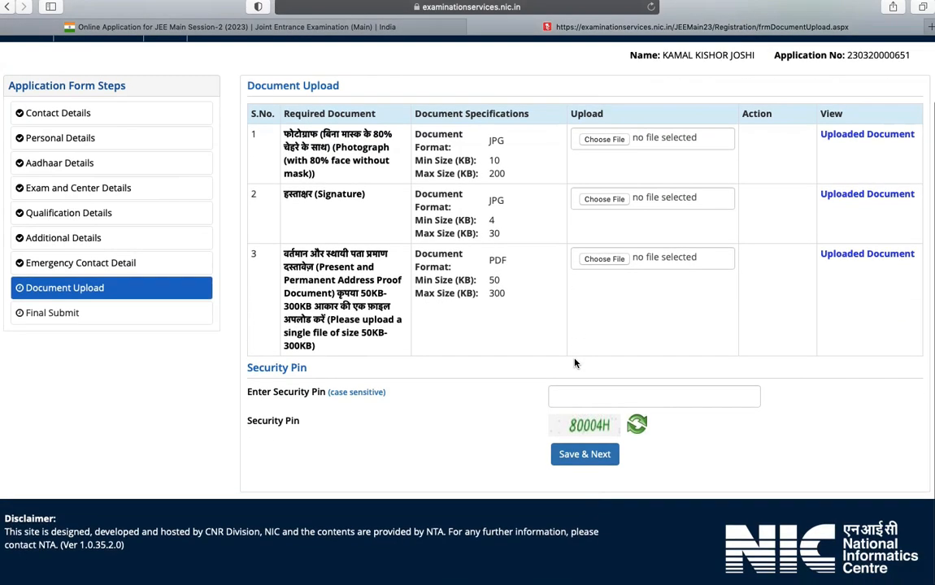
{"action": "left_click", "coordinate": [594, 395]}
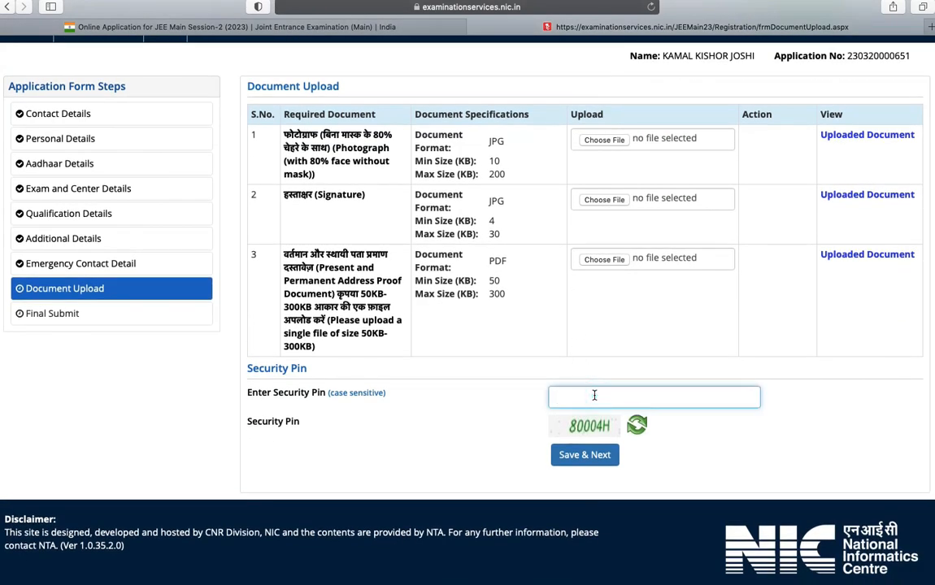
{"action": "type", "text": "80004H"}
{"action": "left_click", "coordinate": [583, 456]}
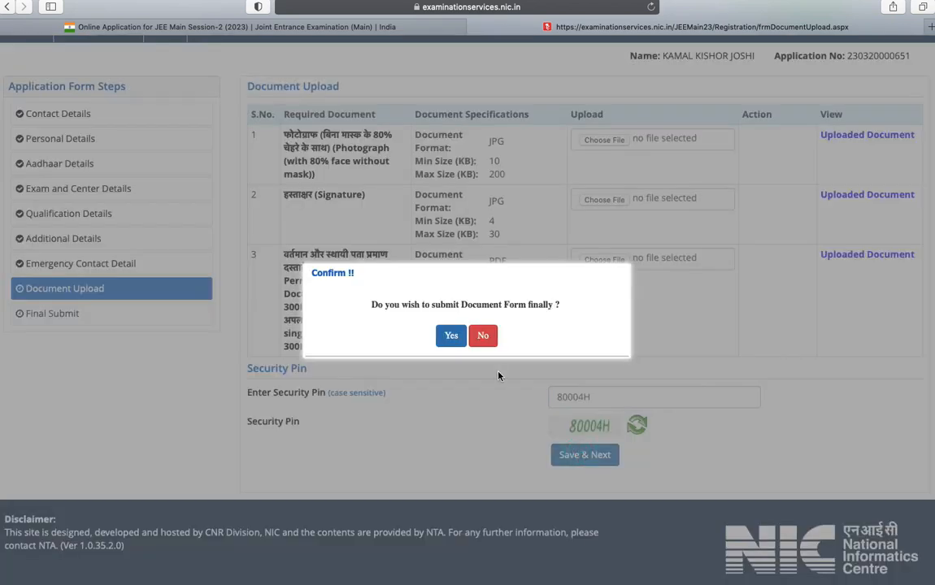
{"action": "left_click", "coordinate": [450, 336]}
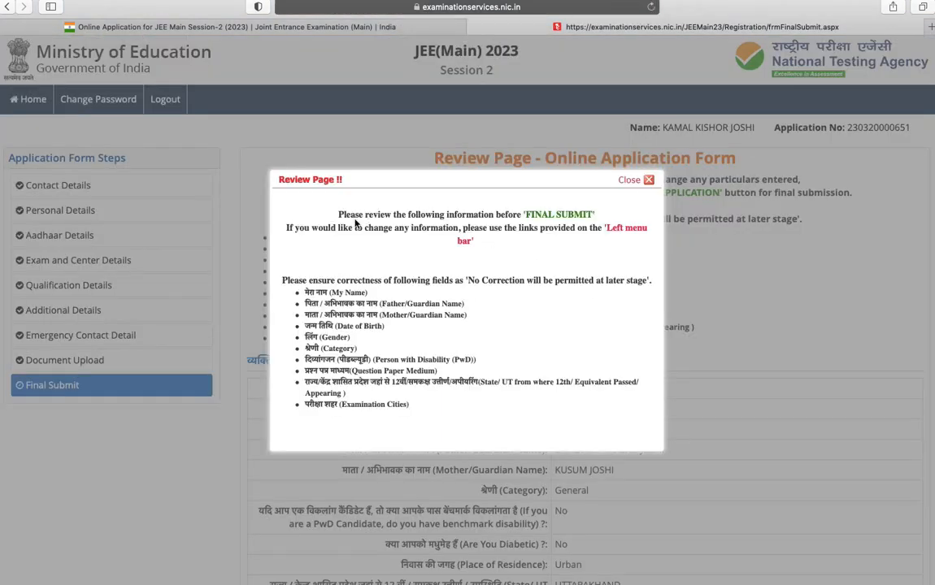
Read and close the review notice, then scroll down to the checklist.
{"action": "mouse_move", "coordinate": [342, 219]}
{"action": "left_mouse_down"}
{"action": "mouse_move", "coordinate": [407, 396]}
{"action": "mouse_move", "coordinate": [471, 394]}
{"action": "mouse_move", "coordinate": [504, 304]}
{"action": "left_mouse_up"}
{"action": "left_click", "coordinate": [371, 375]}
{"action": "left_click", "coordinate": [645, 182]}
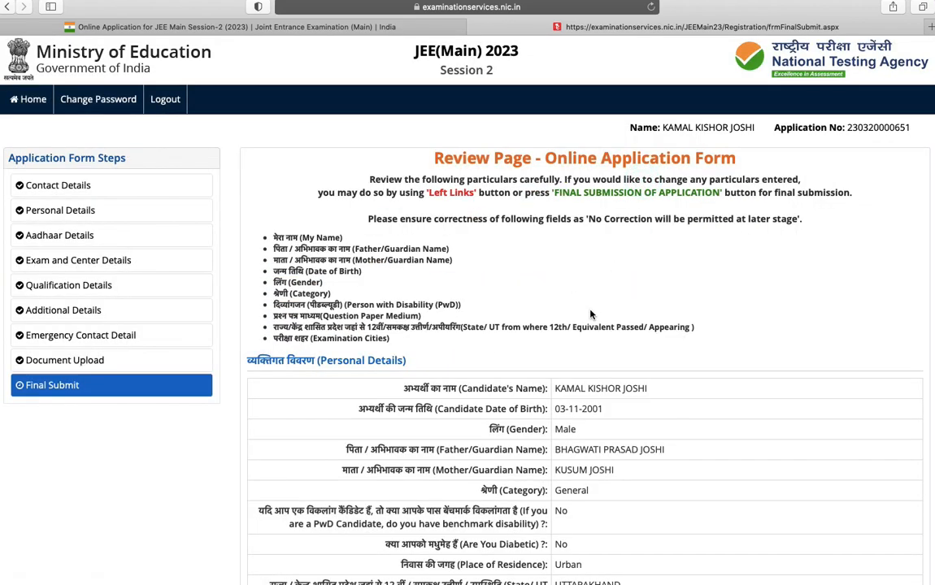
{"action": "scroll", "coordinate": [591, 429], "scroll_direction": "down", "scroll_amount": 12}
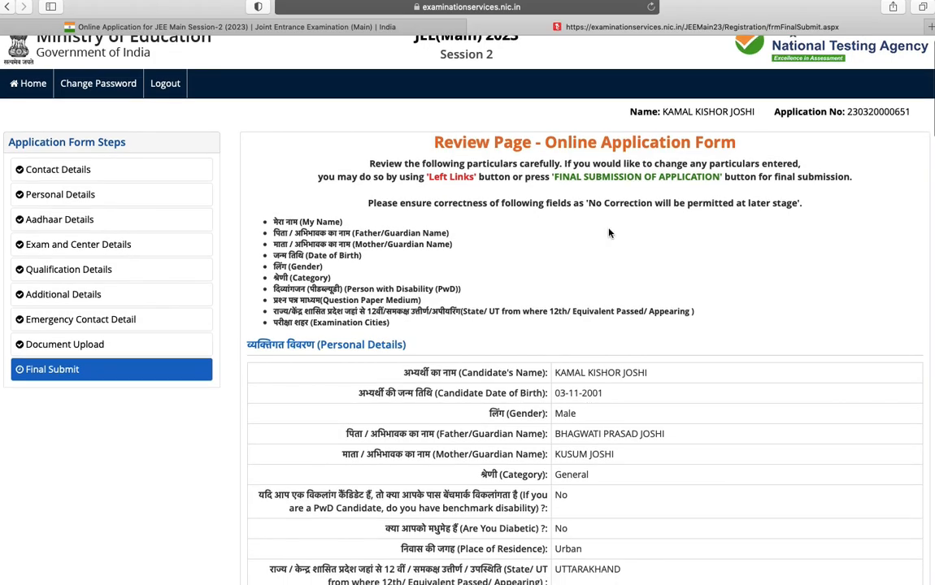
{"action": "scroll", "coordinate": [559, 295], "scroll_direction": "down", "scroll_amount": 15}
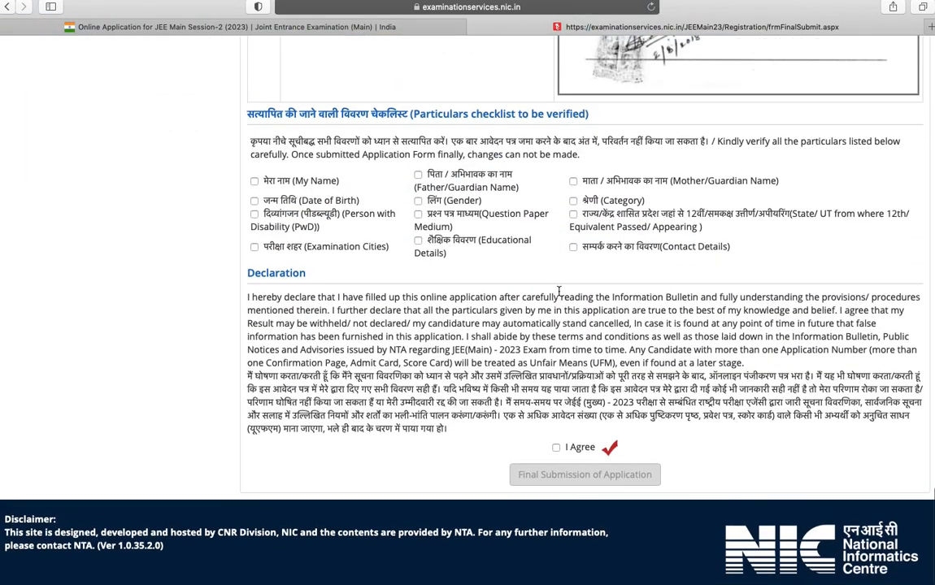
Tick all twelve checklist particulars, from My Name through Examination Cities.
{"action": "left_click", "coordinate": [254, 181]}
{"action": "left_click", "coordinate": [418, 175]}
{"action": "left_click", "coordinate": [573, 180]}
{"action": "left_click", "coordinate": [255, 200]}
{"action": "left_click", "coordinate": [418, 200]}
{"action": "left_click", "coordinate": [574, 200]}
{"action": "left_click", "coordinate": [255, 214]}
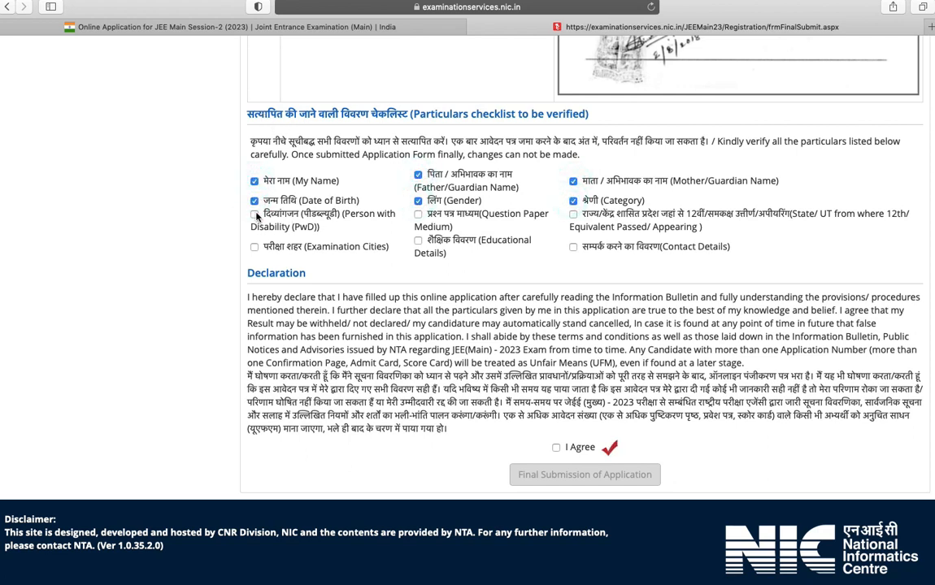
{"action": "left_click", "coordinate": [418, 214]}
{"action": "left_click", "coordinate": [573, 215]}
{"action": "left_click", "coordinate": [574, 246]}
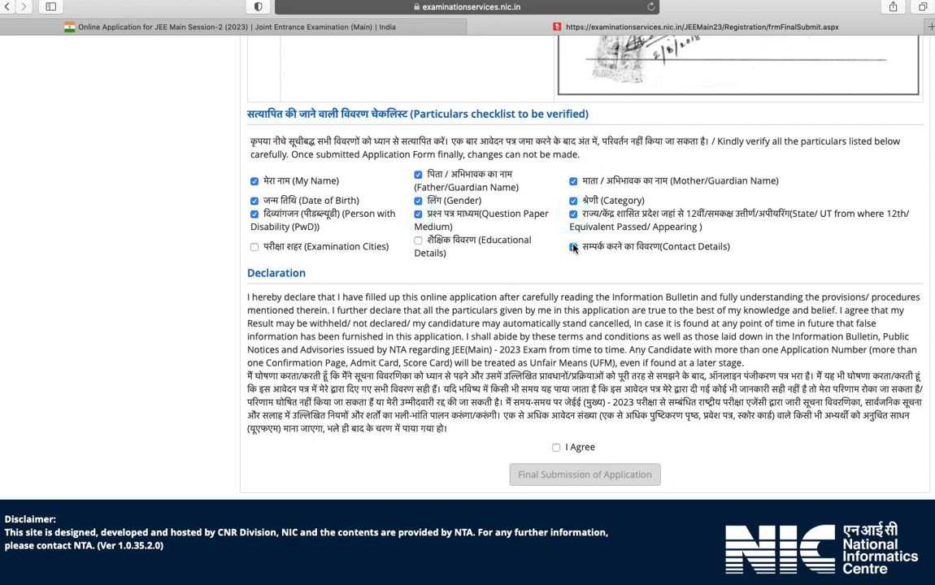
{"action": "left_click", "coordinate": [418, 241]}
{"action": "left_click", "coordinate": [255, 247]}
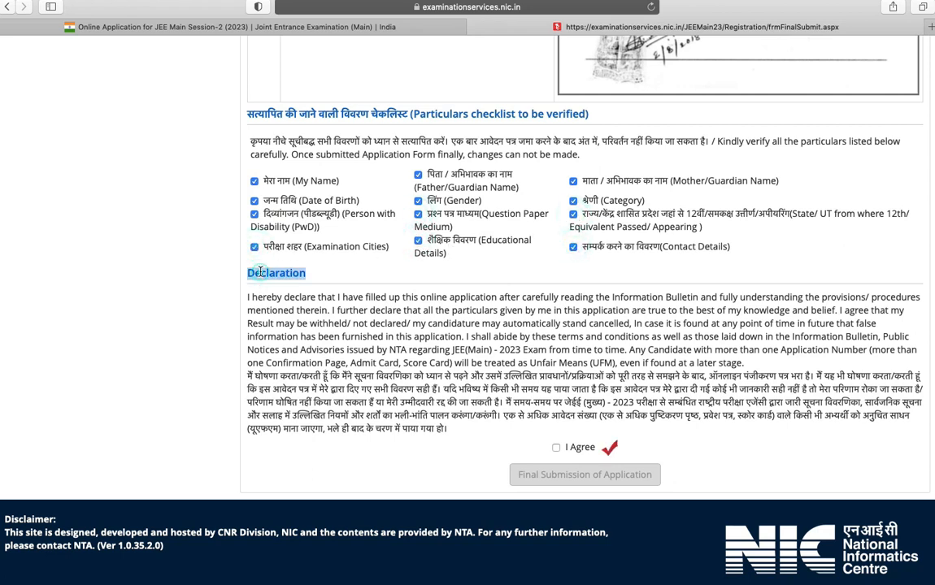
Agree to the declaration and confirm Final Submission of Application.
{"action": "left_click_drag", "start_coordinate": [246, 298], "coordinate": [447, 428]}
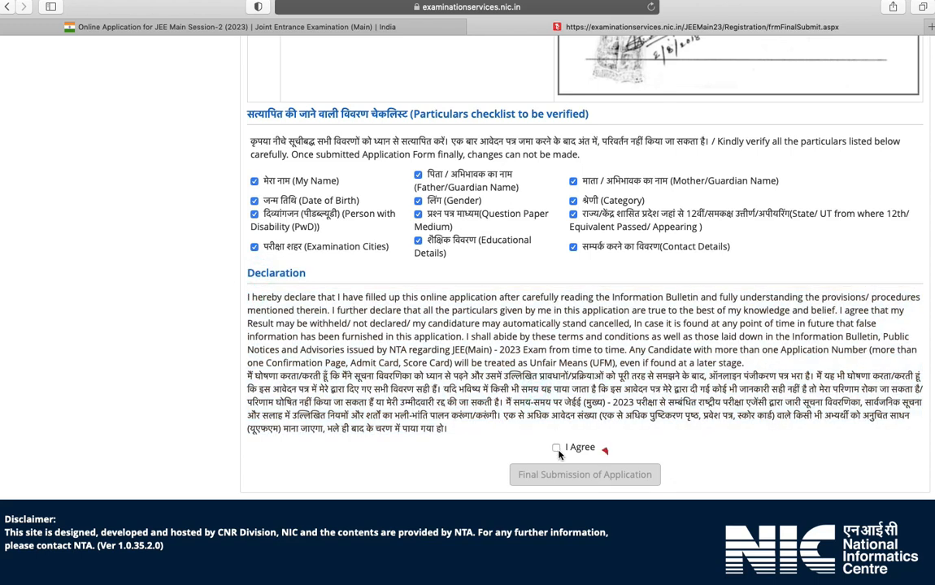
{"action": "left_click", "coordinate": [556, 447]}
{"action": "left_click", "coordinate": [584, 476]}
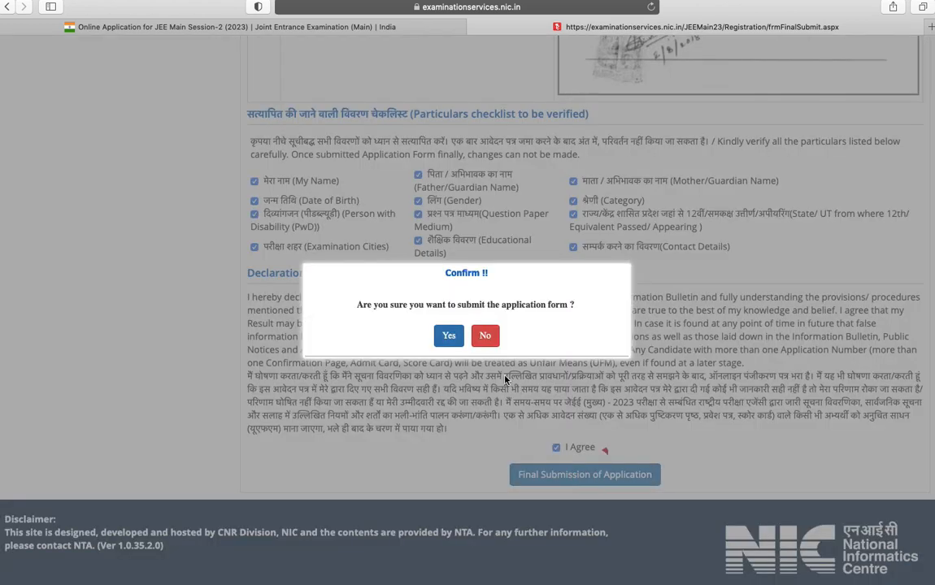
{"action": "left_click", "coordinate": [448, 335]}
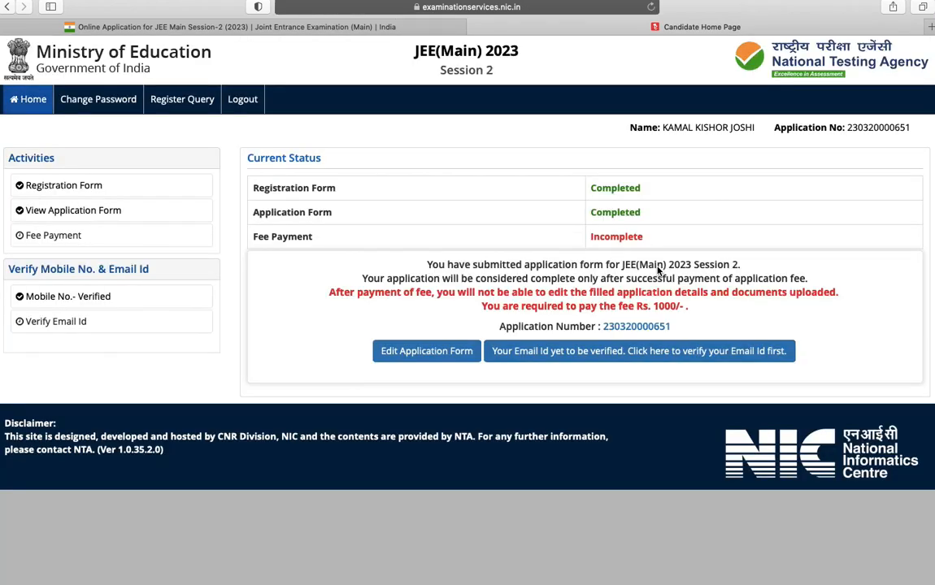
Open email verification and submit the security pin to get an email OTP.
{"action": "double_click", "coordinate": [616, 236]}
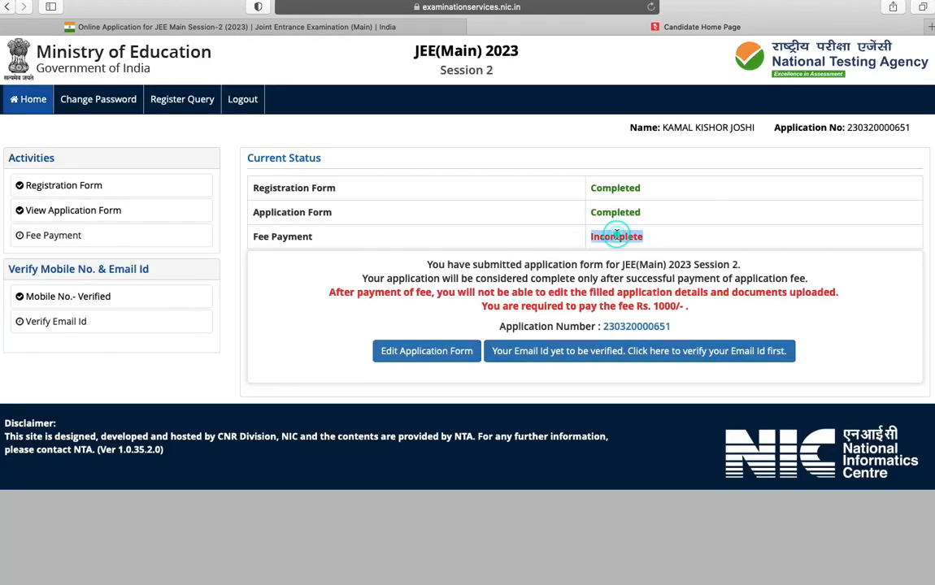
{"action": "left_click", "coordinate": [599, 273]}
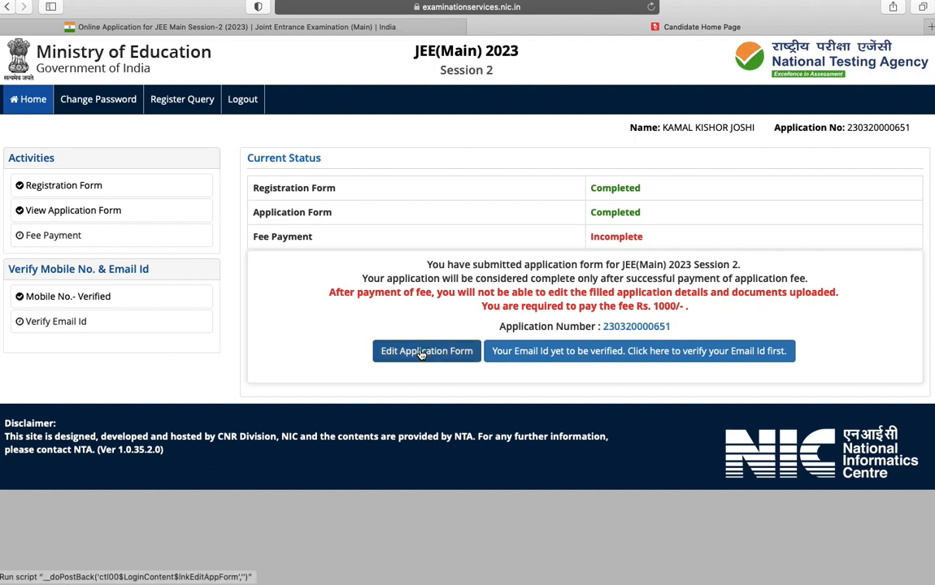
{"action": "left_click", "coordinate": [605, 359]}
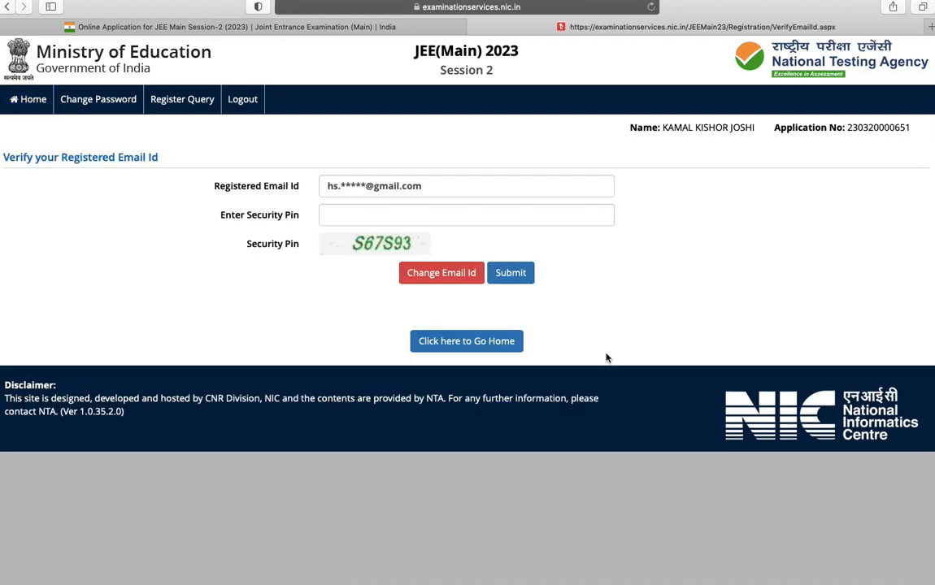
{"action": "left_click", "coordinate": [479, 214]}
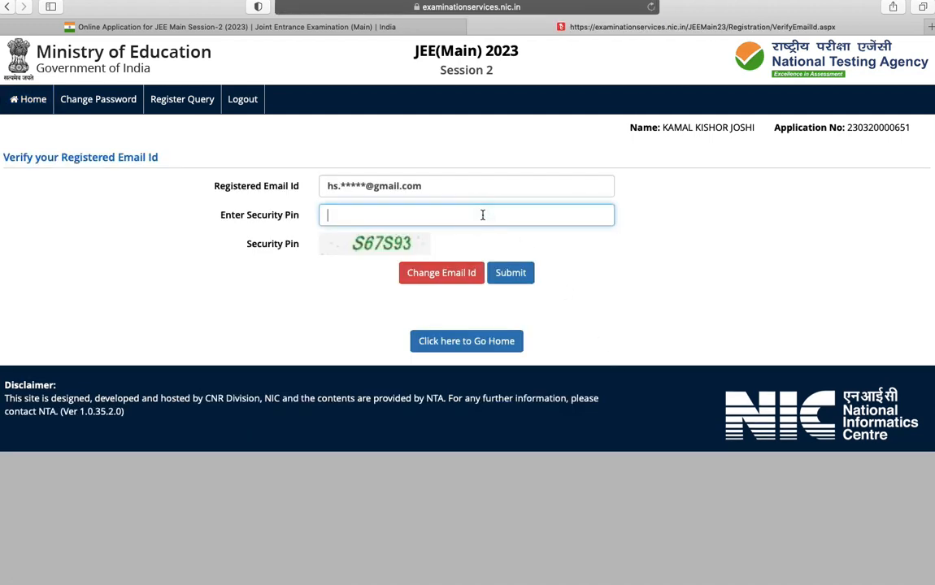
{"action": "type", "text": "S67S93"}
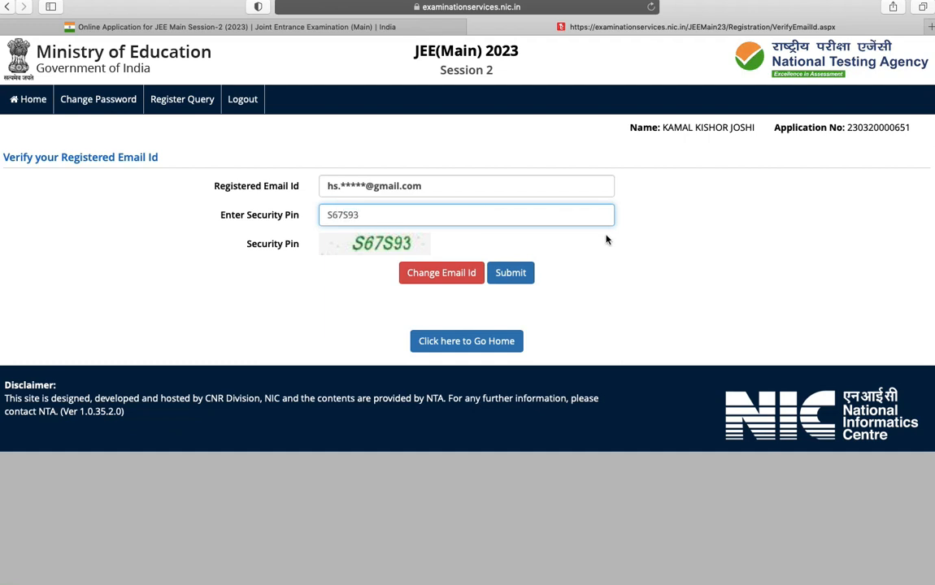
{"action": "left_click", "coordinate": [510, 274]}
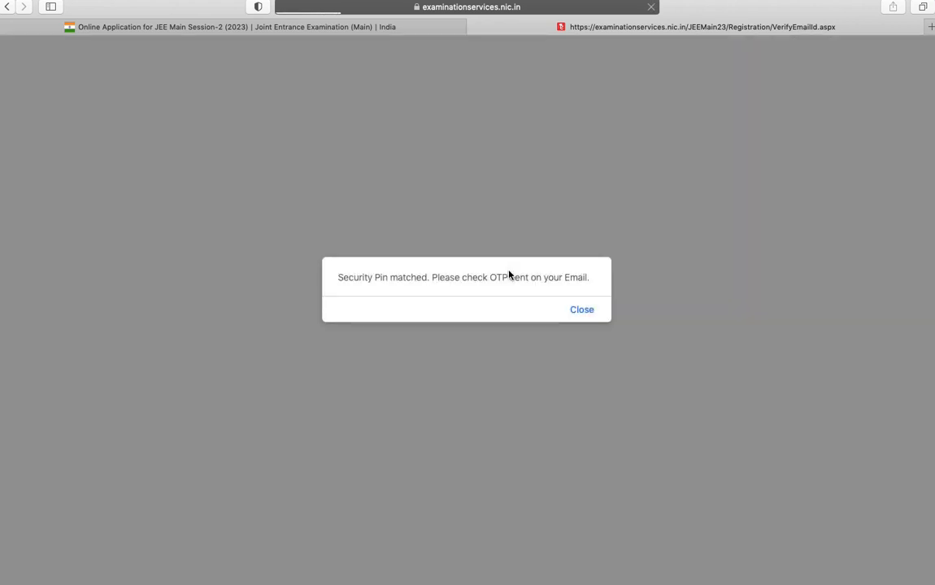
Paste the emailed OTP, verify the email address, and return to the home page.
{"action": "left_click", "coordinate": [581, 311]}
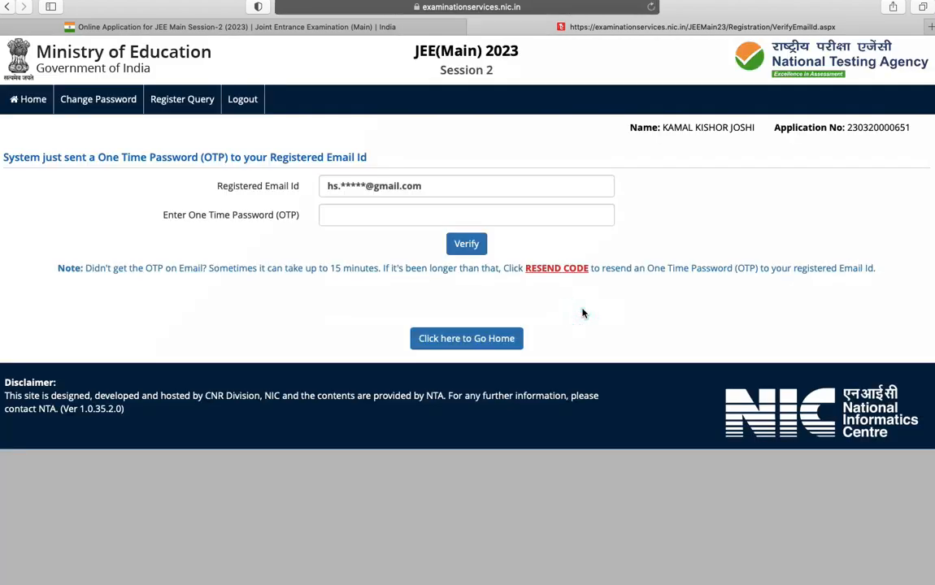
{"action": "left_click", "coordinate": [485, 215]}
{"action": "key", "text": "super+v"}
{"action": "left_click", "coordinate": [468, 246]}
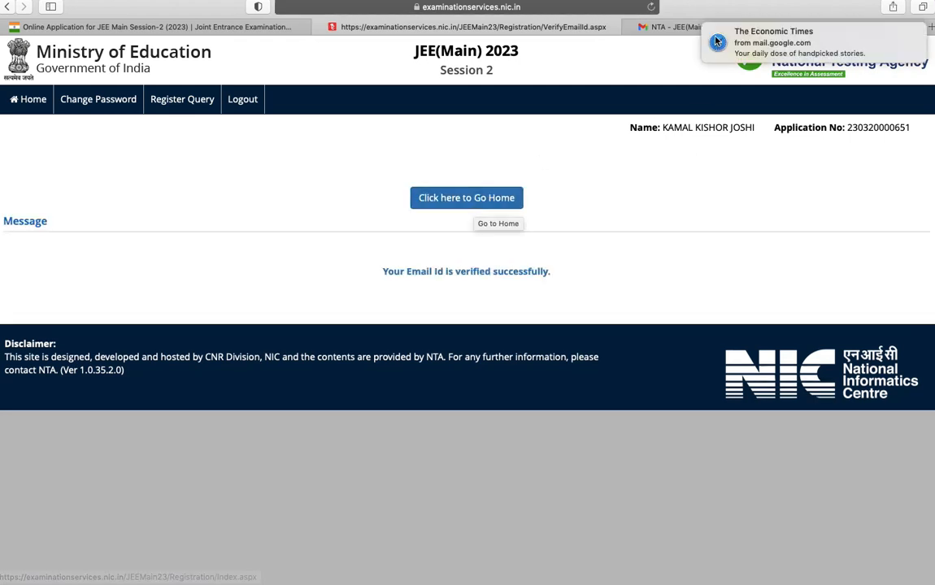
{"action": "left_click", "coordinate": [471, 201]}
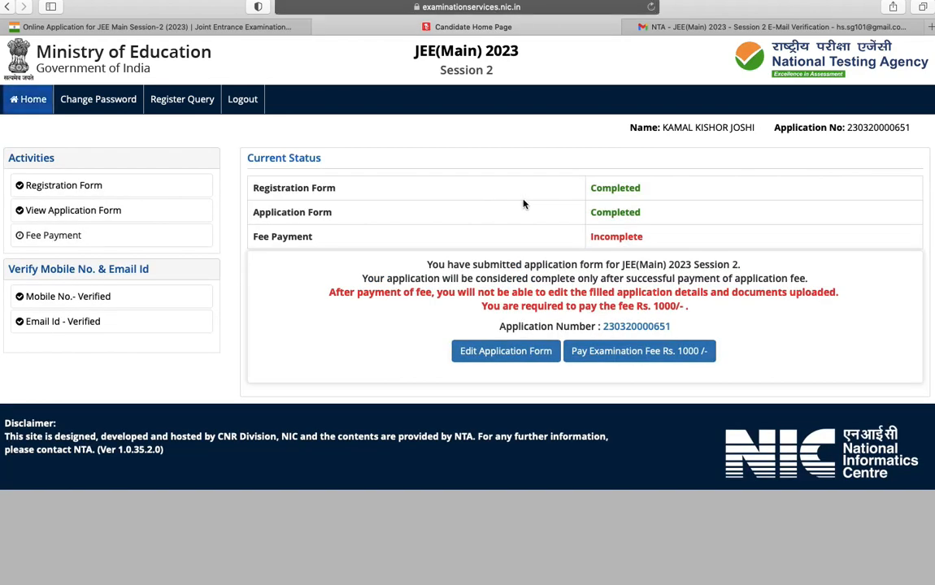
Choose Online Payment for the Rs. 1000 examination fee and confirm proceeding.
{"action": "left_click", "coordinate": [638, 351]}
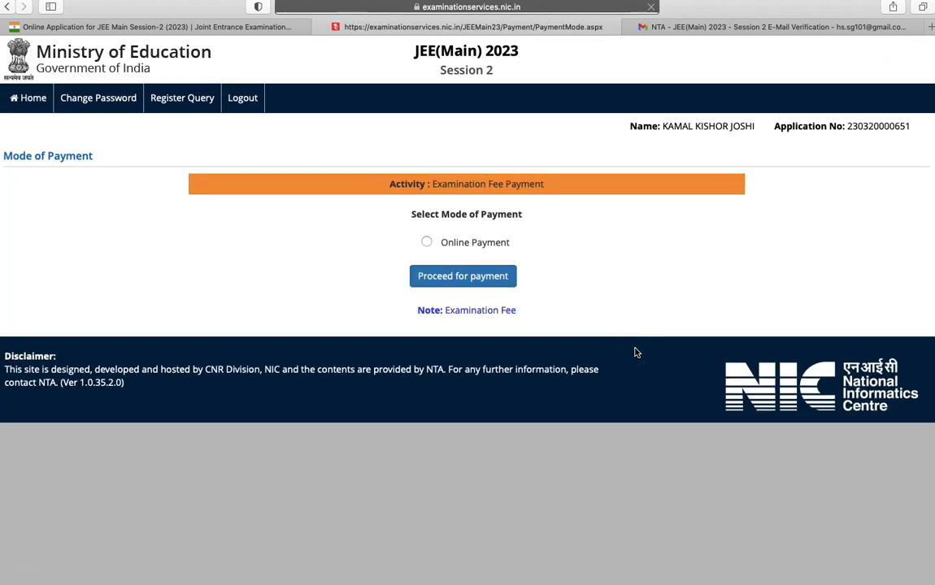
{"action": "left_click", "coordinate": [457, 243]}
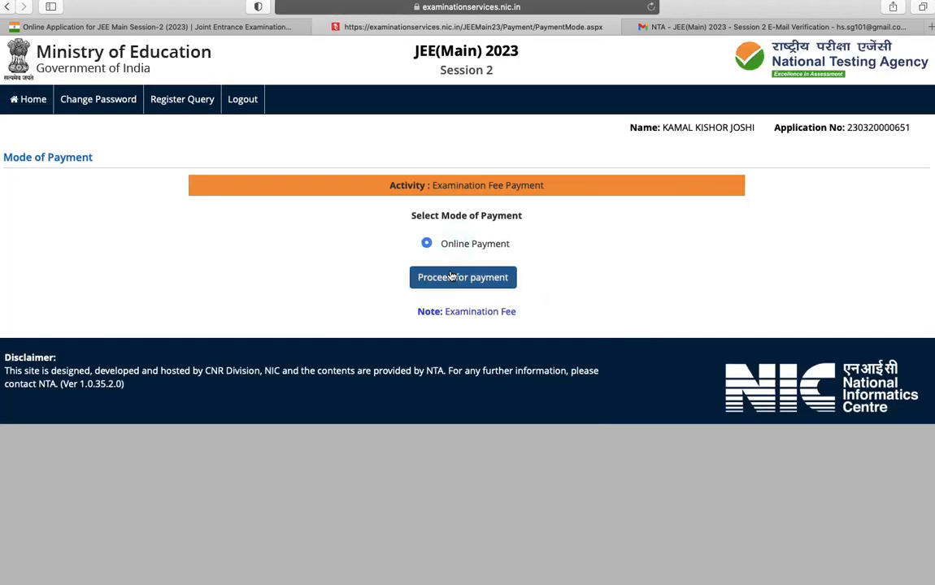
{"action": "left_click", "coordinate": [448, 278]}
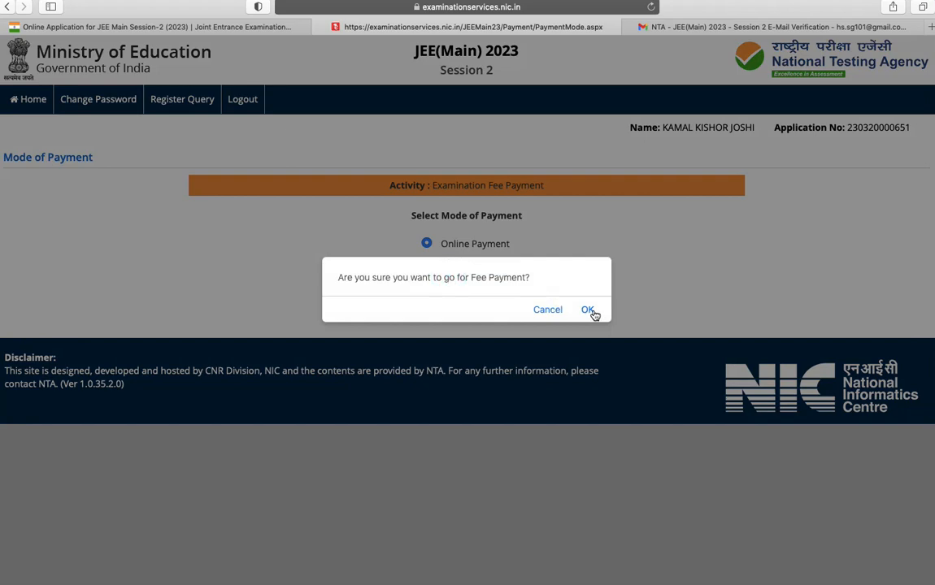
{"action": "left_click", "coordinate": [588, 310]}
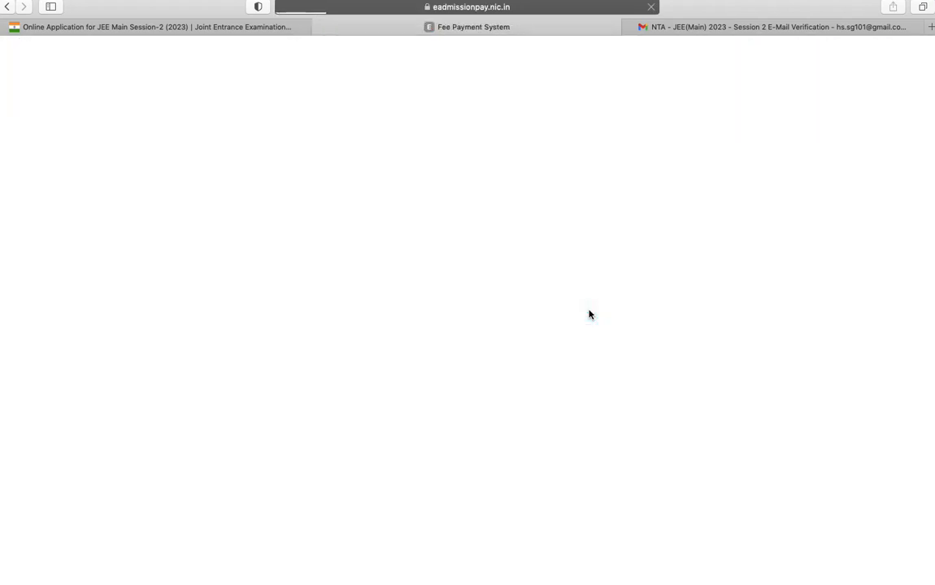